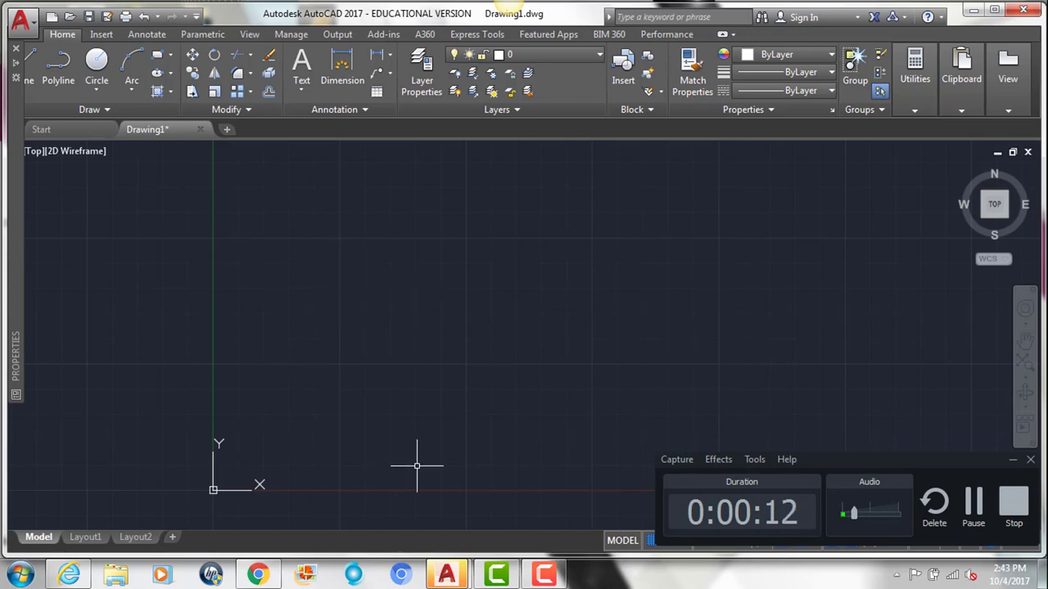
# - Open the Colonial House Floor Plan post from the blog's Computer Aided Drafting II label
pyautogui.click(256, 576)
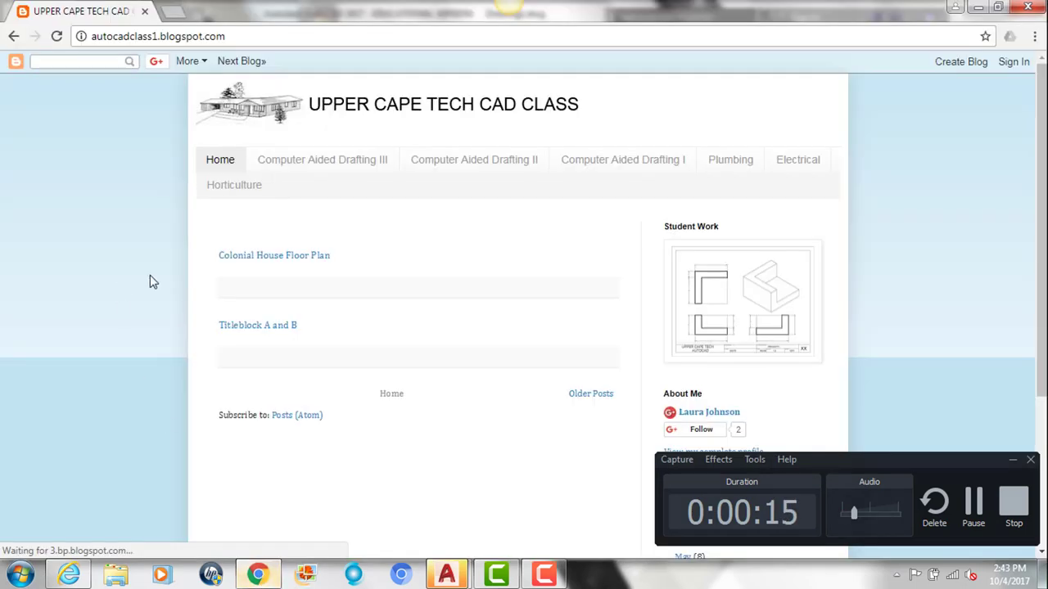
pyautogui.click(447, 161)
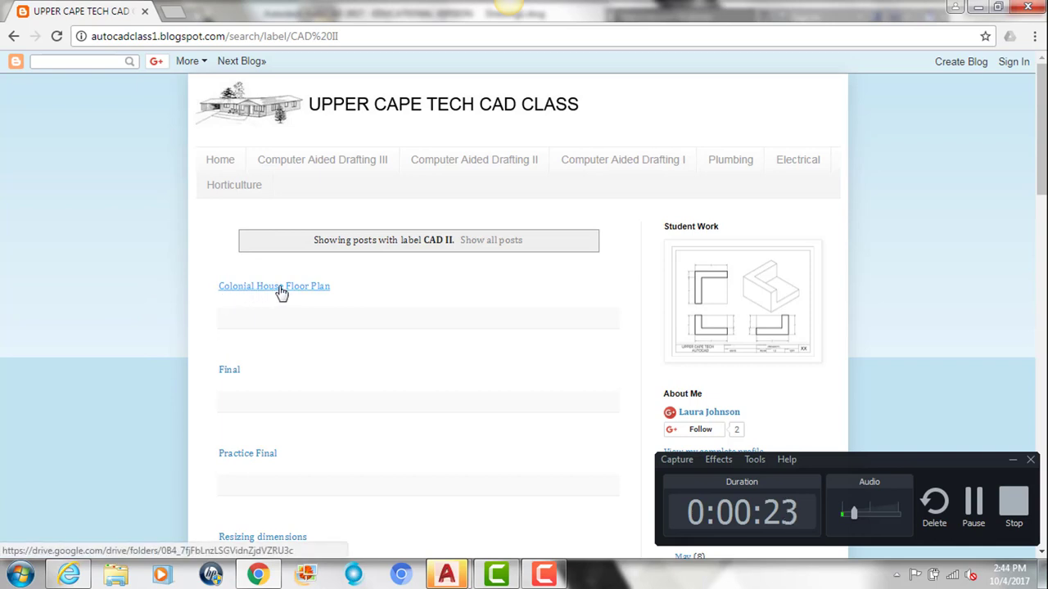
pyautogui.click(281, 288)
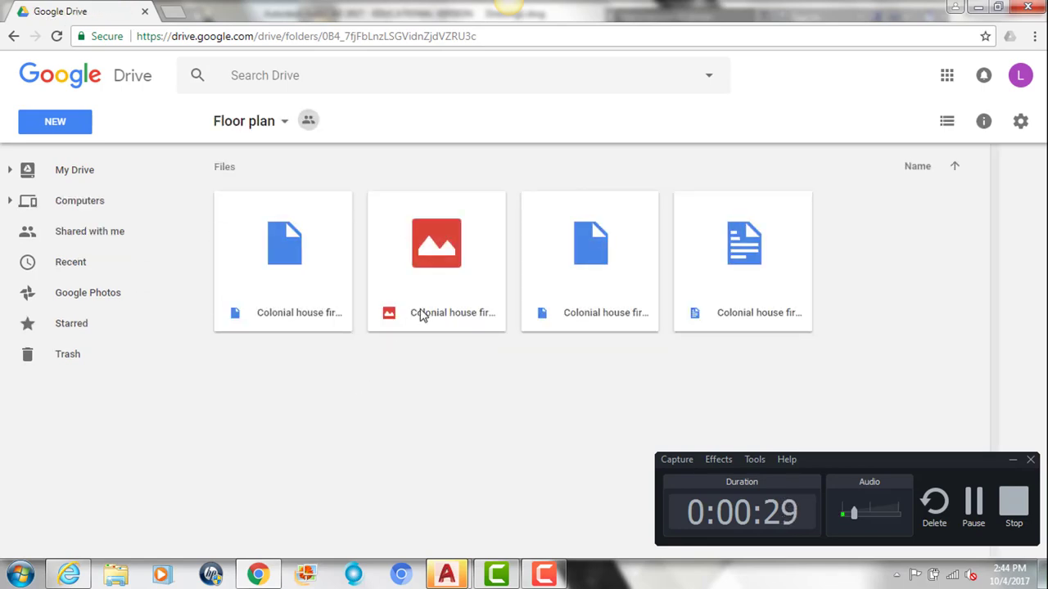
# - Download Colonial house first floor plan.dwg from Google Drive and bring it up in AutoCAD
pyautogui.click(420, 312)
pyautogui.doubleClick(420, 310)
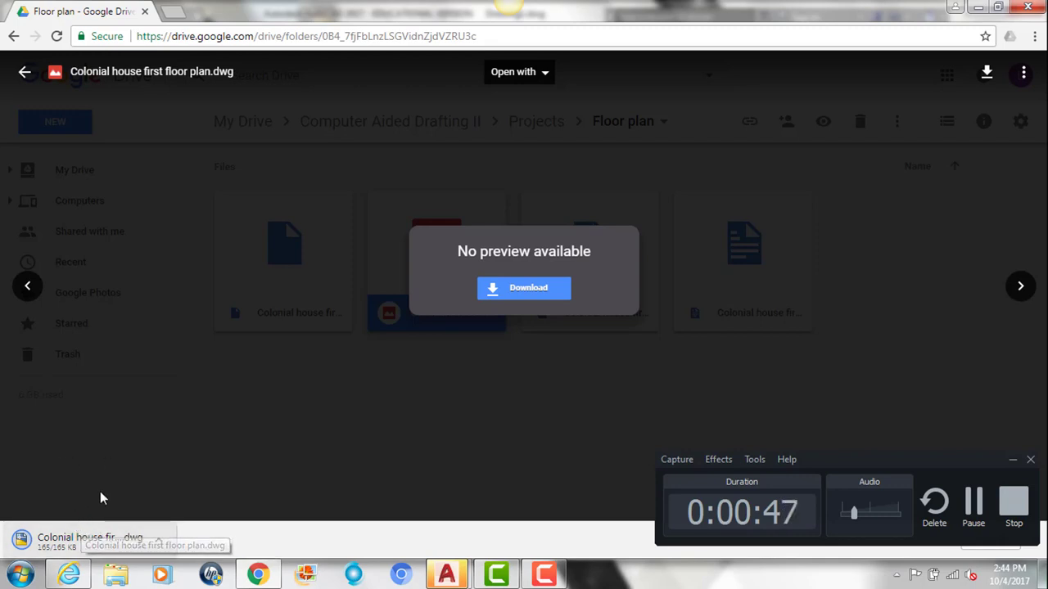
pyautogui.moveTo(443, 573)
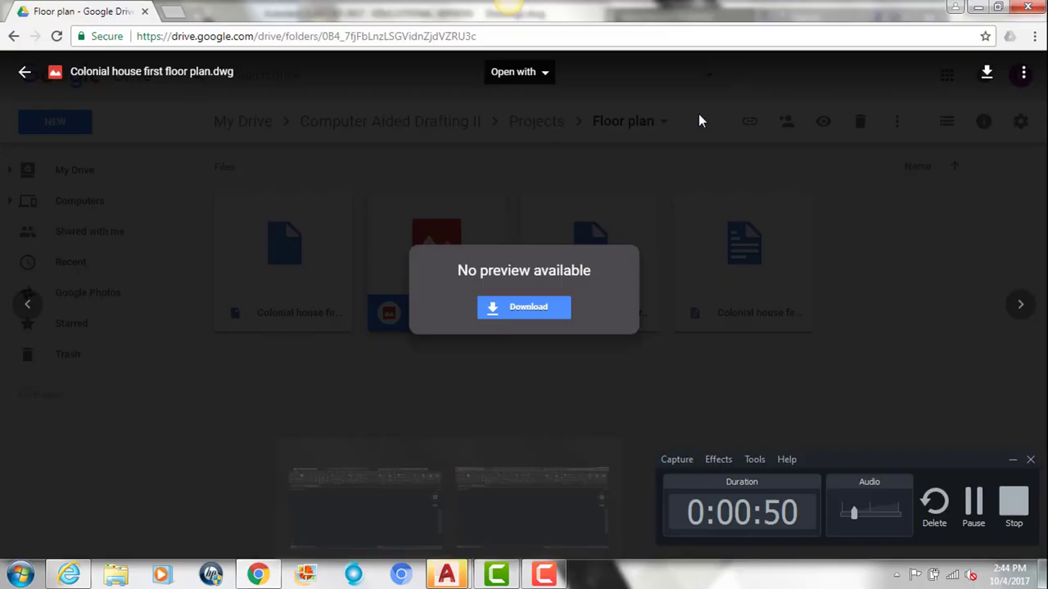
pyautogui.hotkey('alt', 'Tab')
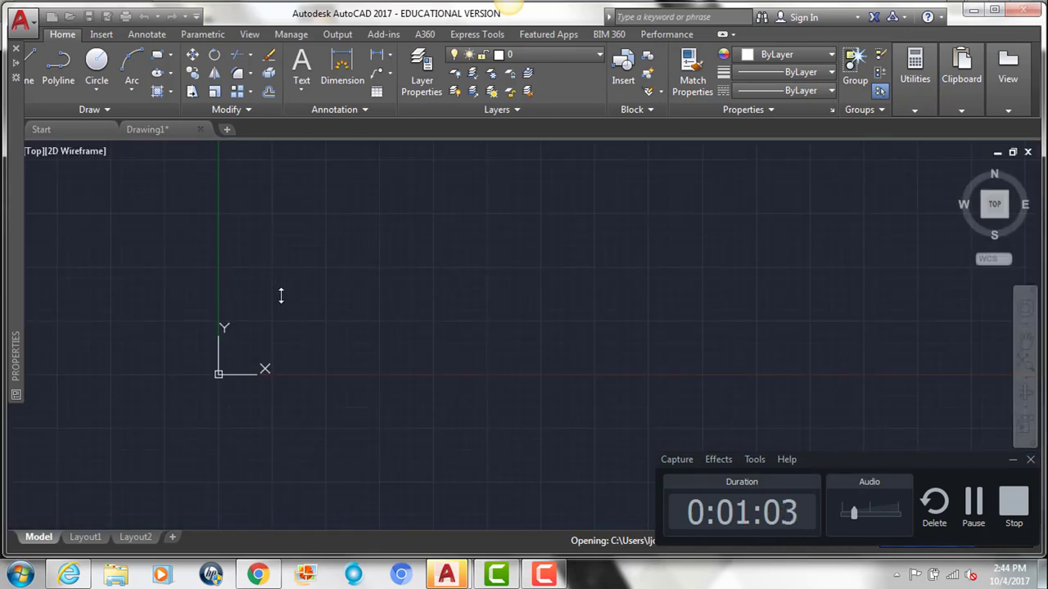
# - Save the drawing as Colonial house first floor plan in the Google Drive CAD Class folder
pyautogui.click(22, 23)
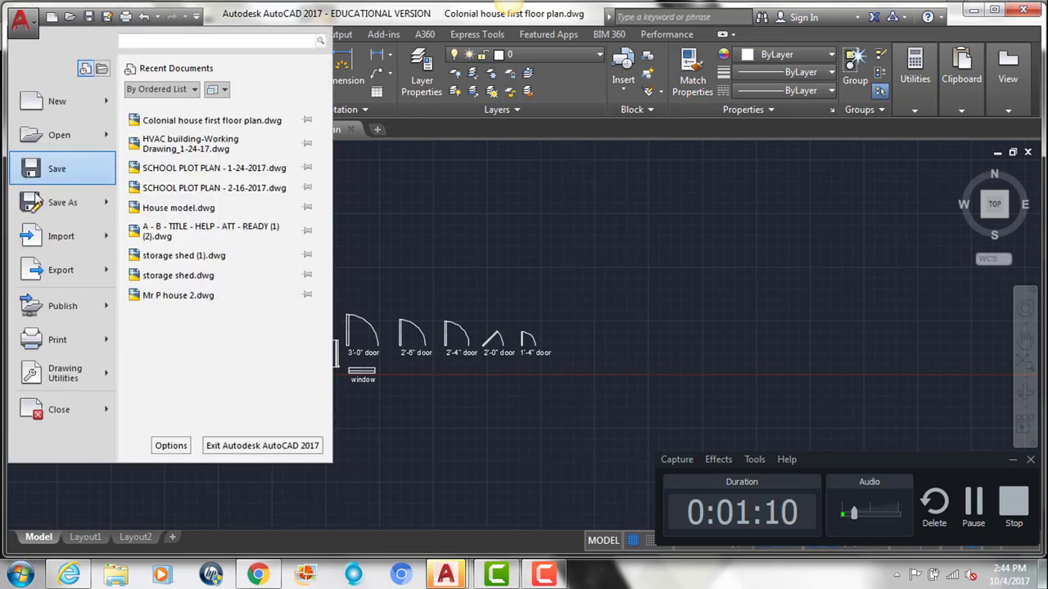
pyautogui.click(65, 205)
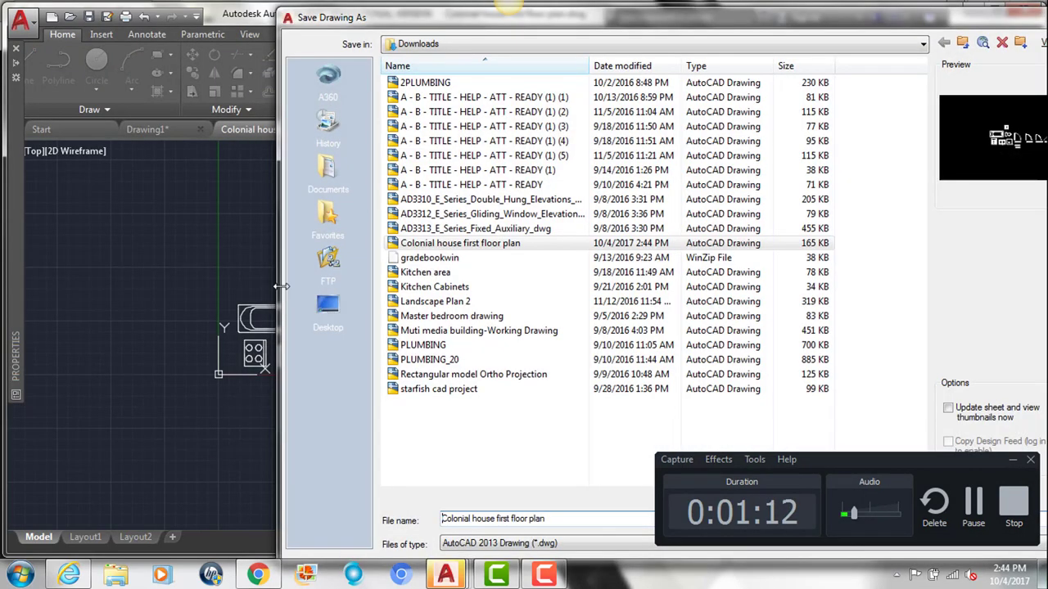
pyautogui.click(464, 43)
pyautogui.click(465, 113)
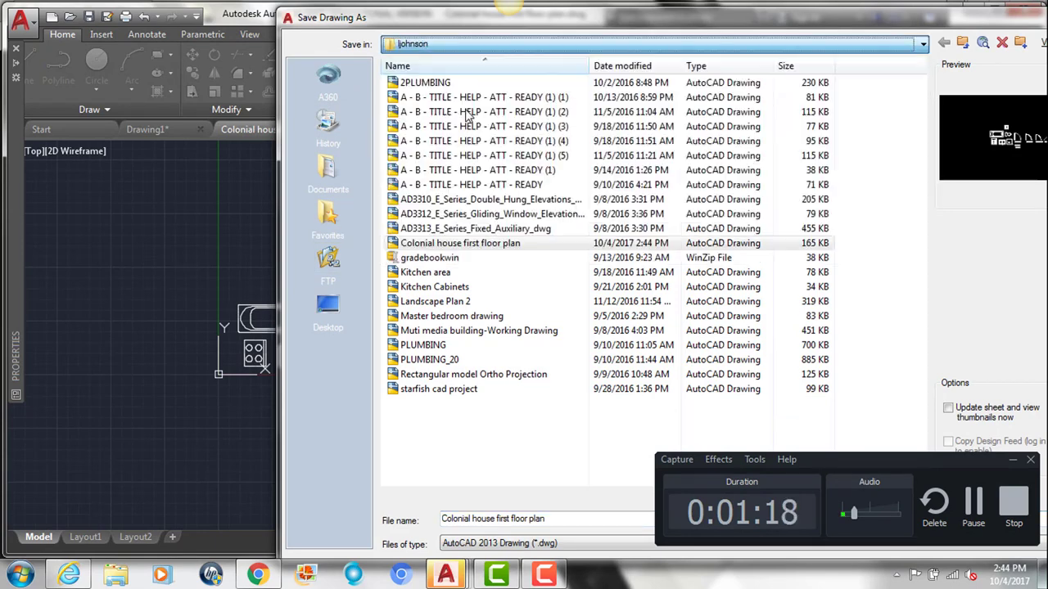
pyautogui.doubleClick(450, 169)
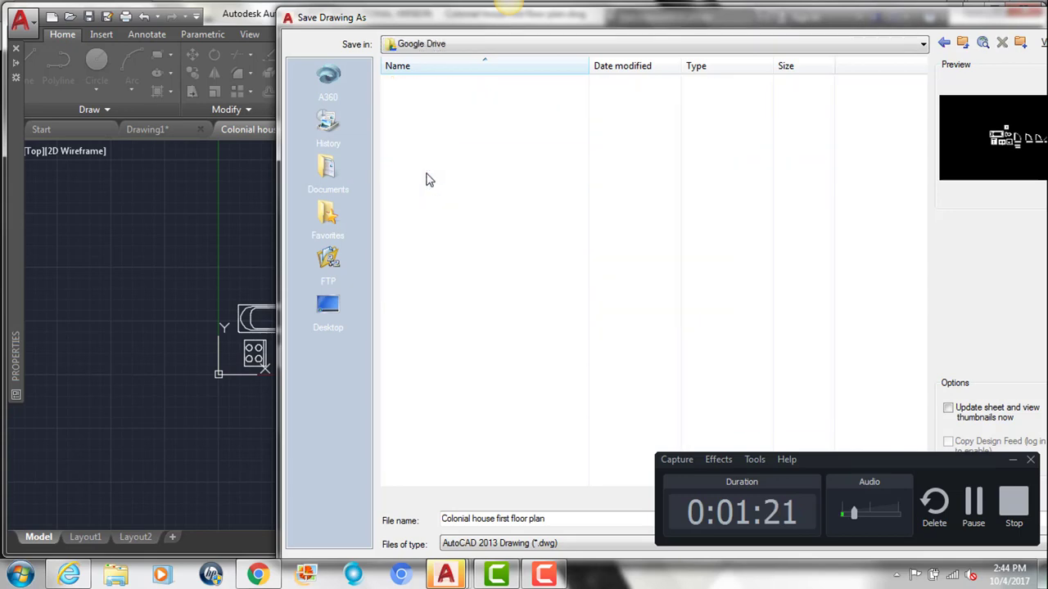
pyautogui.doubleClick(483, 83)
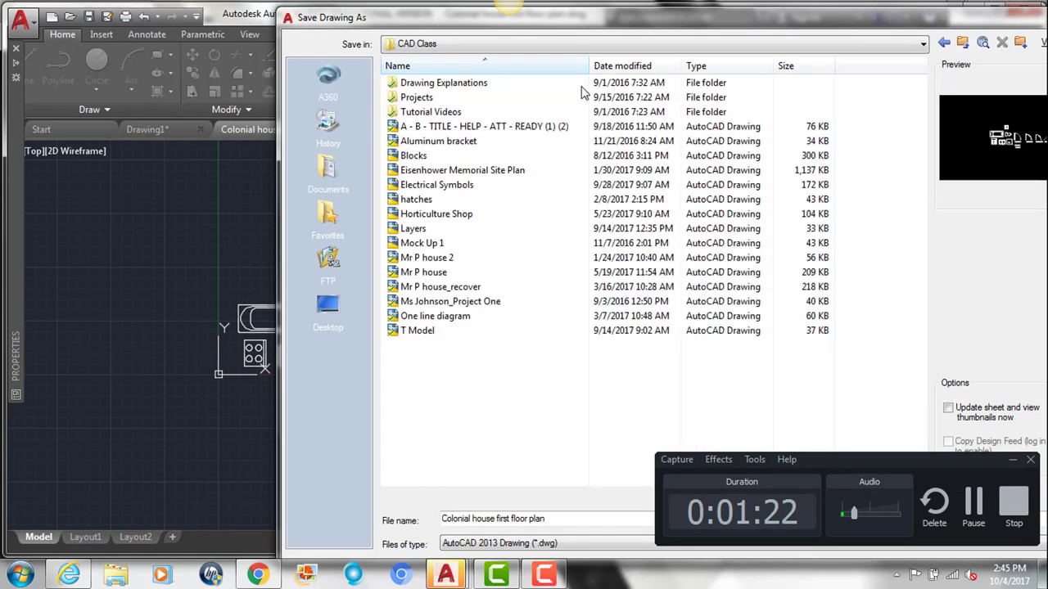
pyautogui.moveTo(664, 33); pyautogui.dragTo(205, 27)
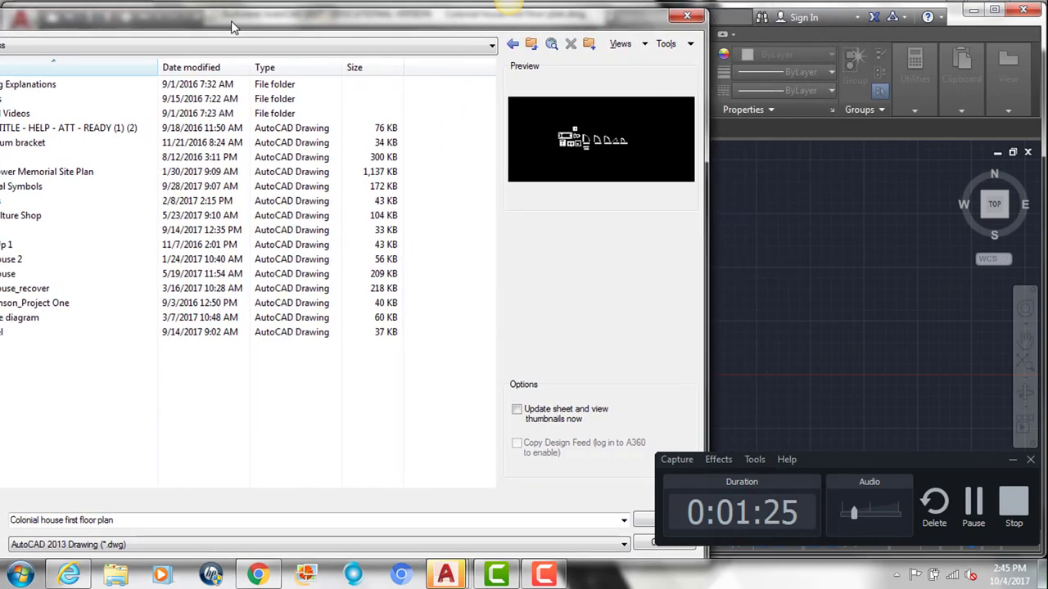
pyautogui.click(643, 522)
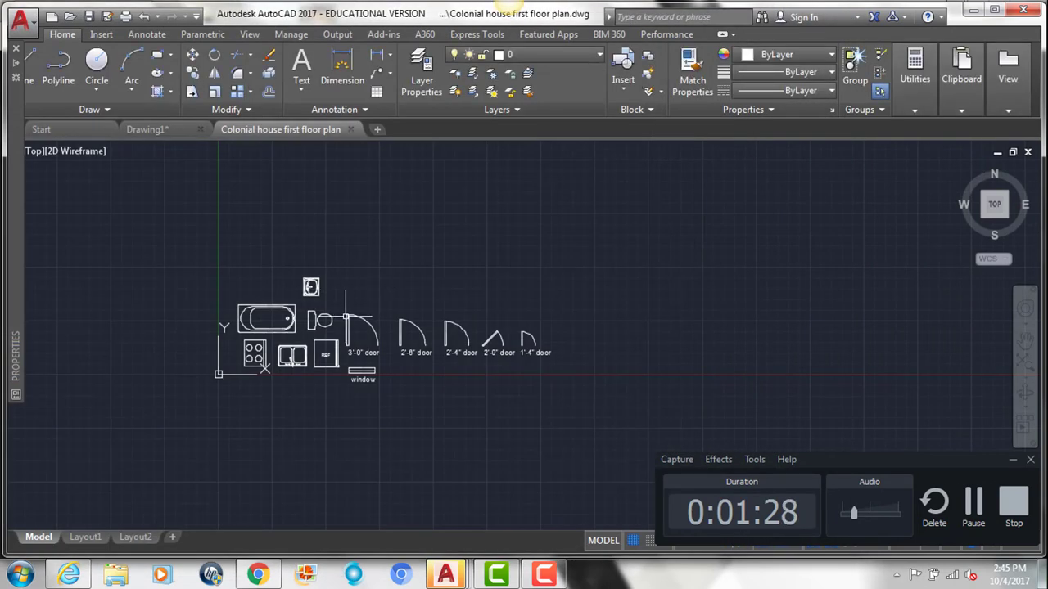
pyautogui.scroll(4, 360, 335)
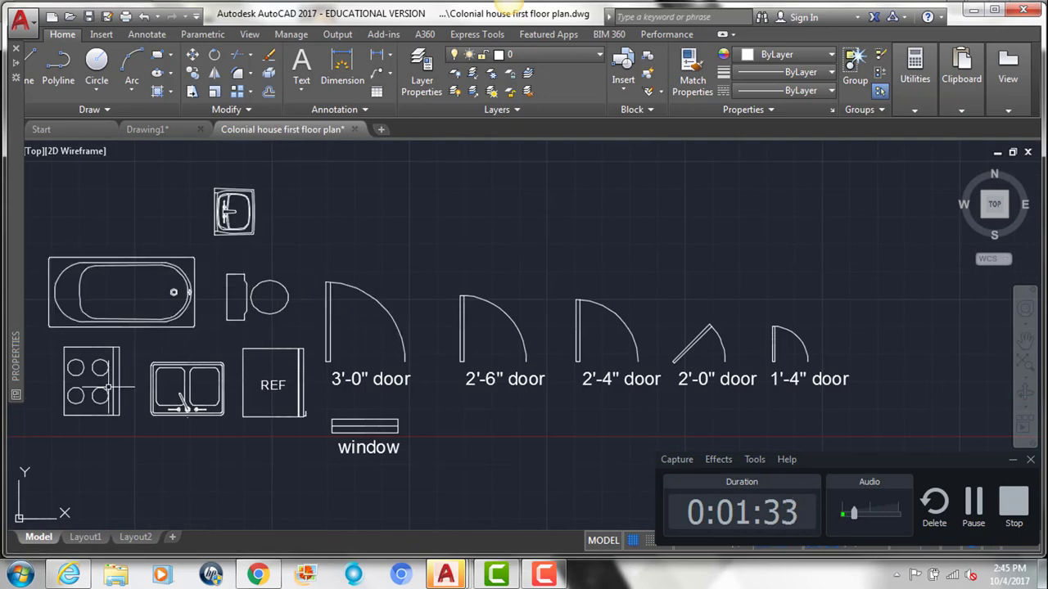
pyautogui.scroll(-10, 311, 434)
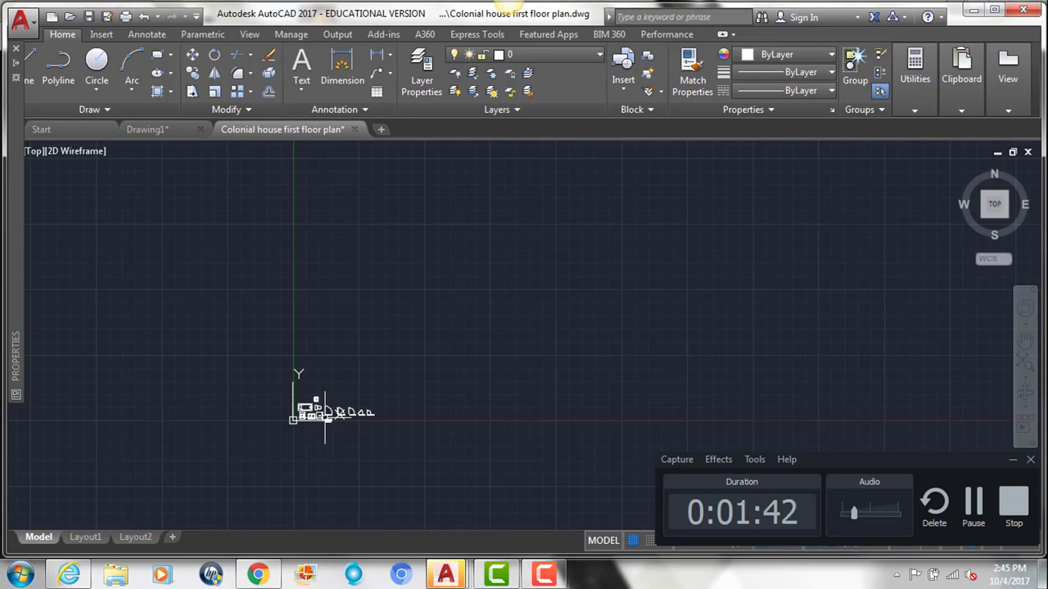
pyautogui.click(507, 19)
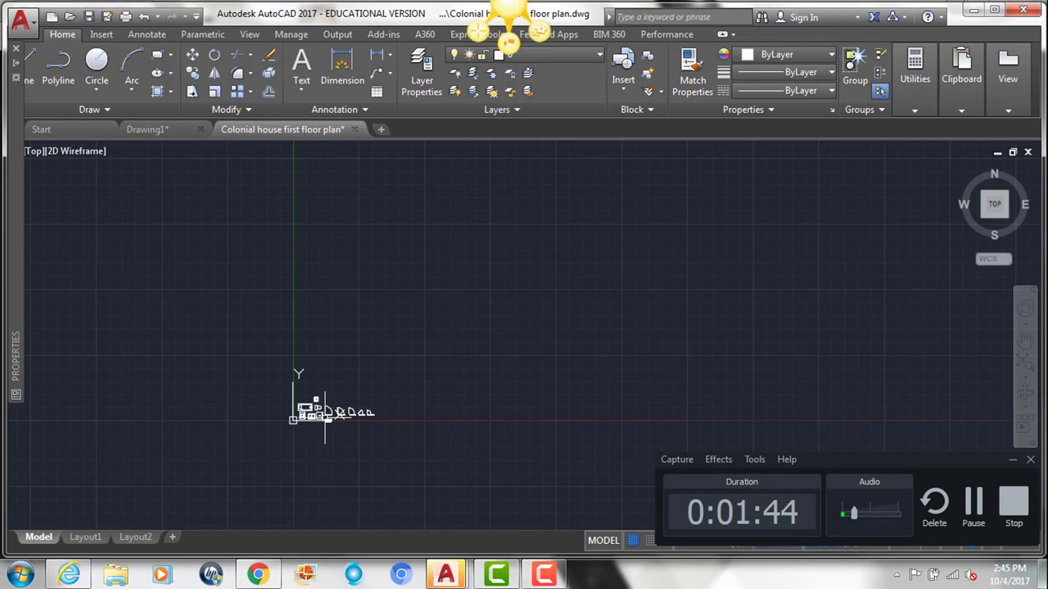
# - Create a Walls layer coloured red with a 0.50 mm lineweight
pyautogui.moveTo(274, 290); pyautogui.dragTo(226, 226, button='middle')
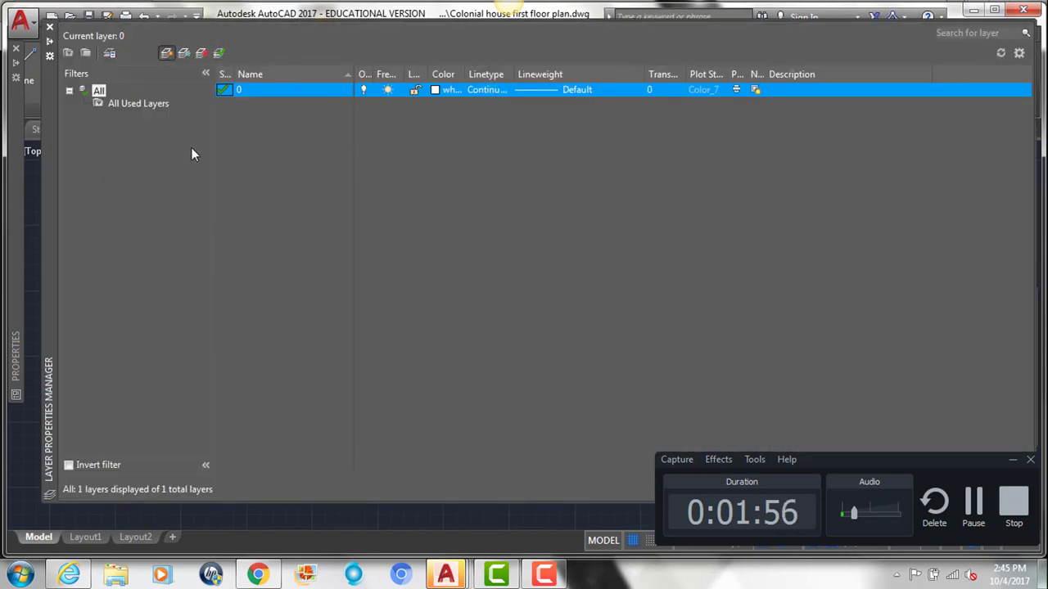
pyautogui.hotkey('alt', 'n')
pyautogui.write('Walls')
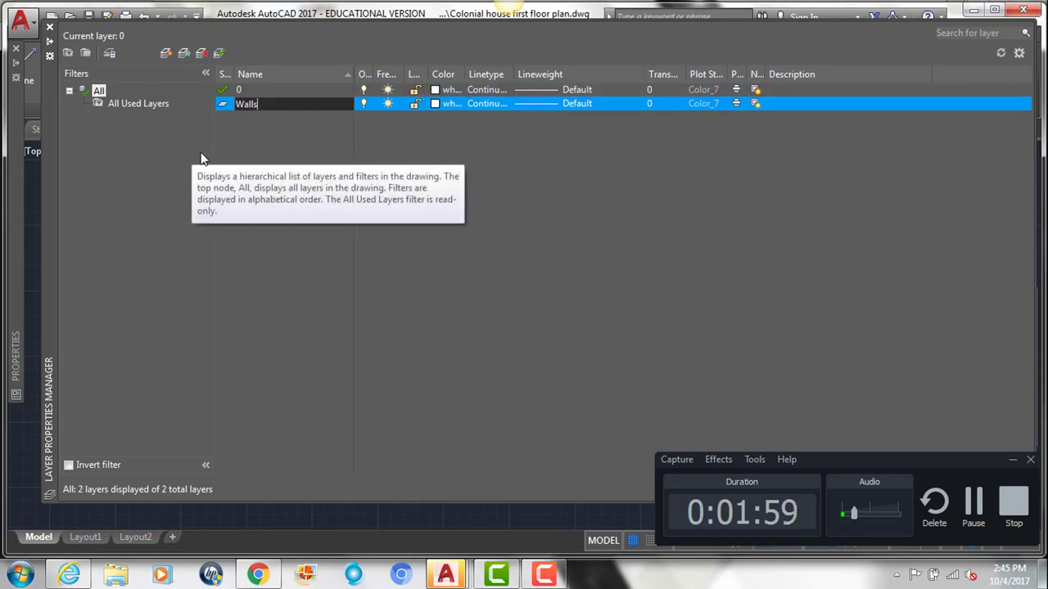
pyautogui.press('Return')
pyautogui.click(445, 106)
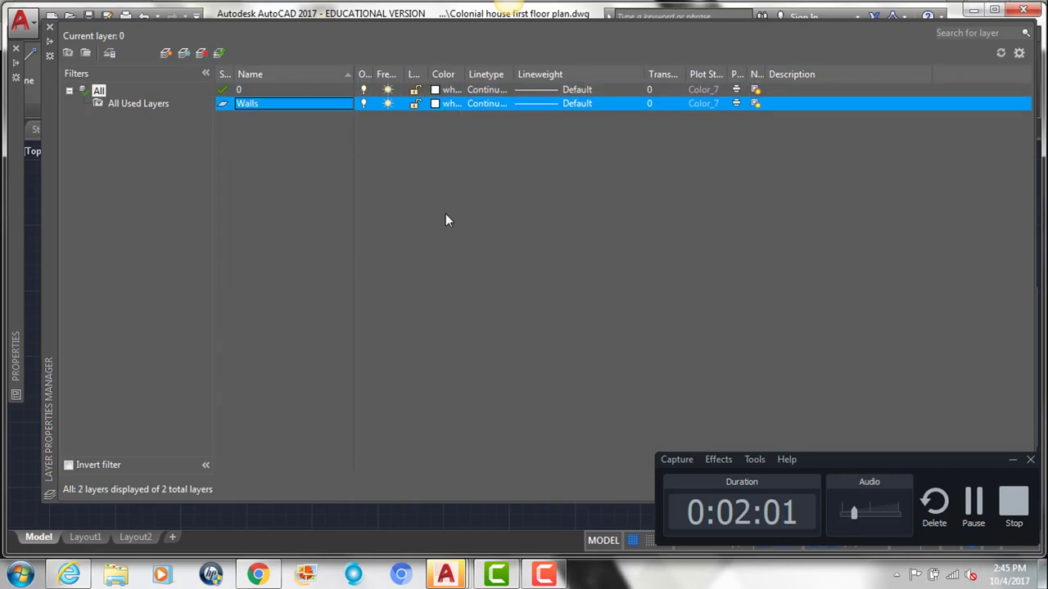
pyautogui.click(492, 378)
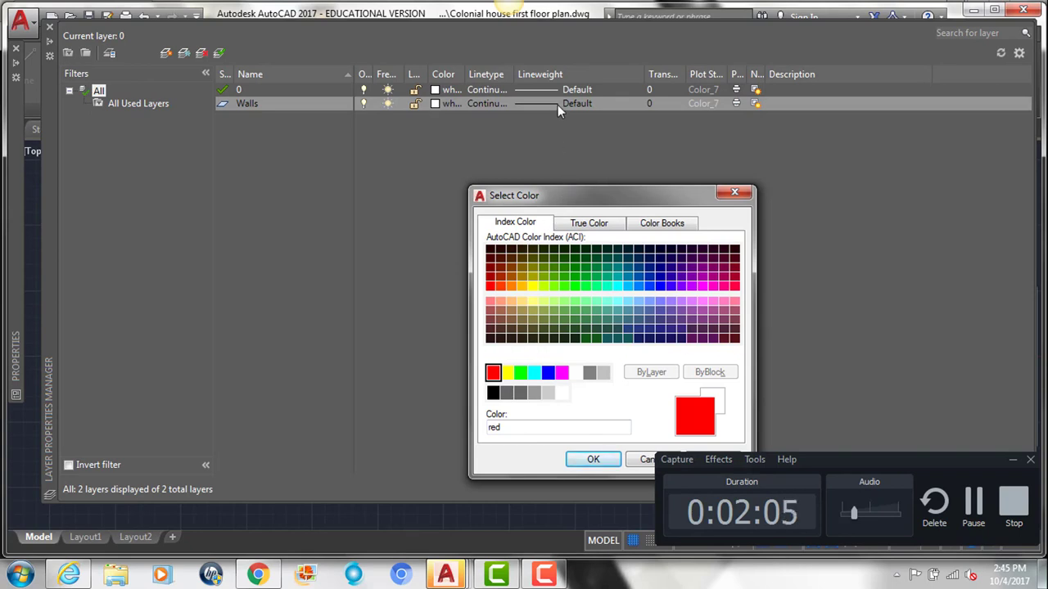
pyautogui.click(593, 459)
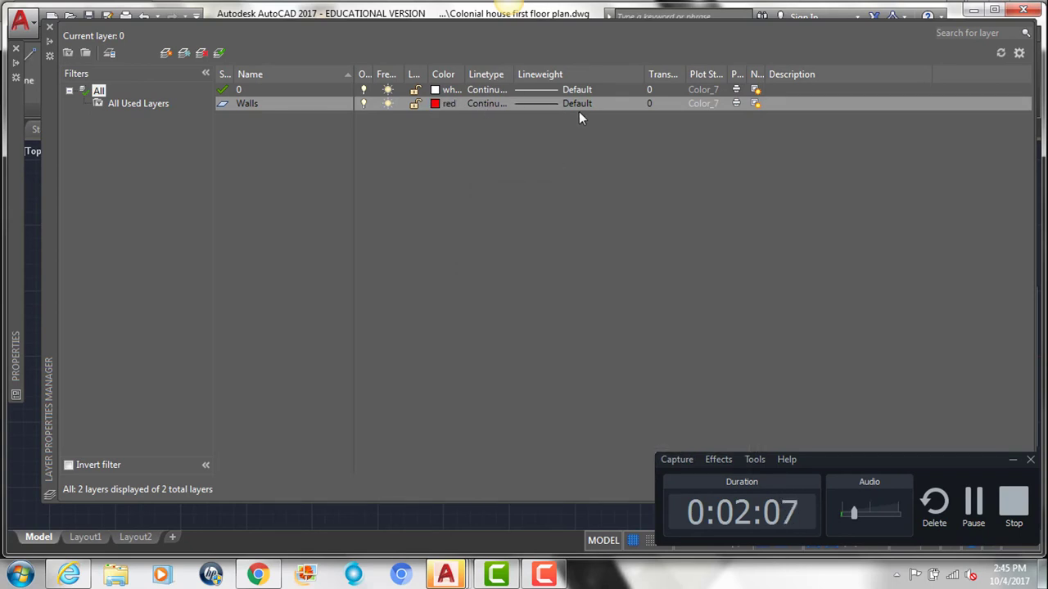
pyautogui.click(541, 103)
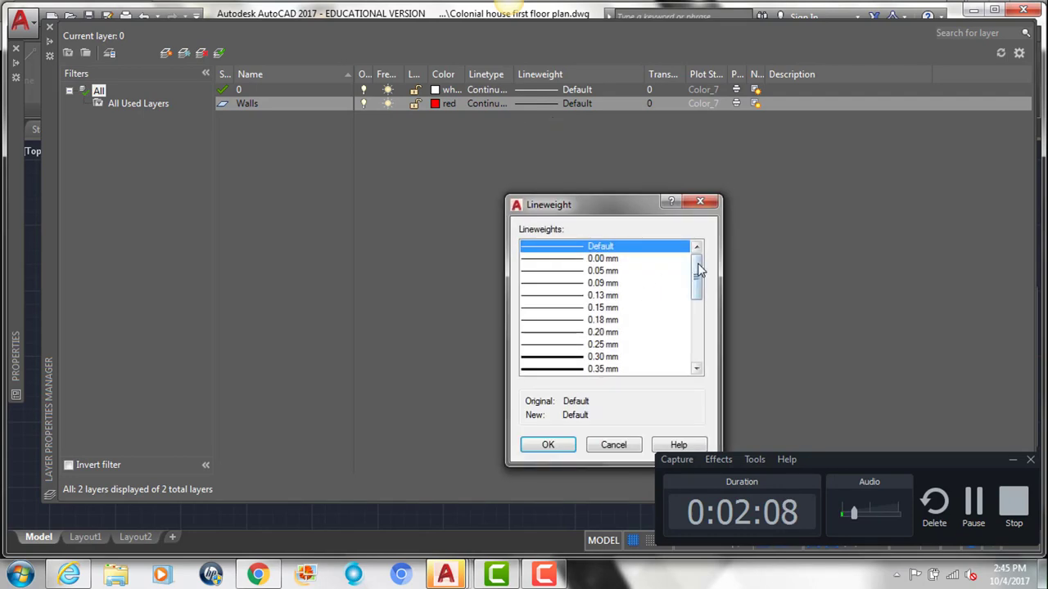
pyautogui.moveTo(698, 270); pyautogui.dragTo(695, 290)
pyautogui.click(597, 332)
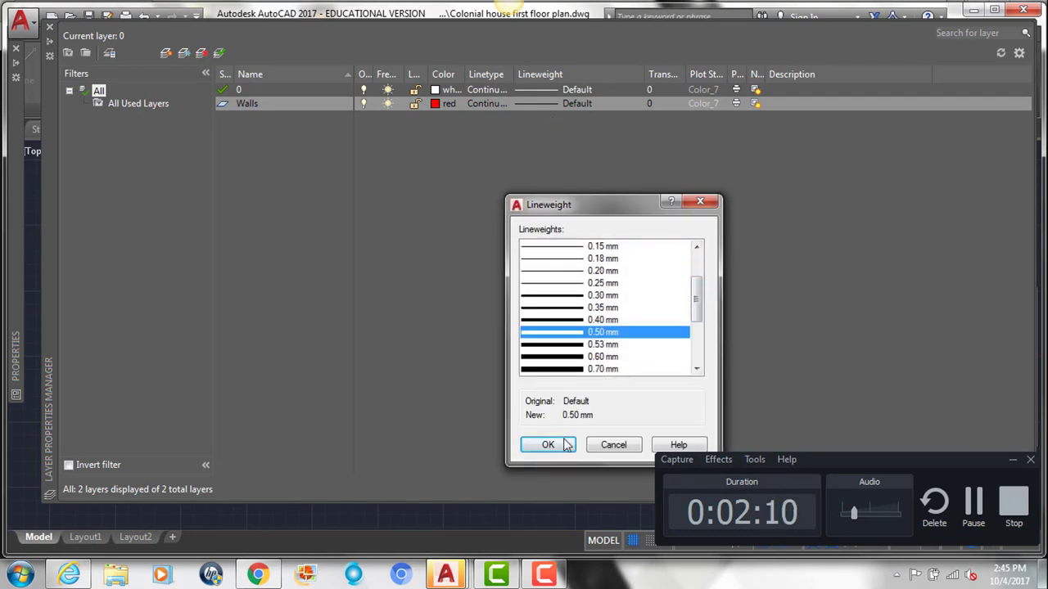
pyautogui.click(548, 445)
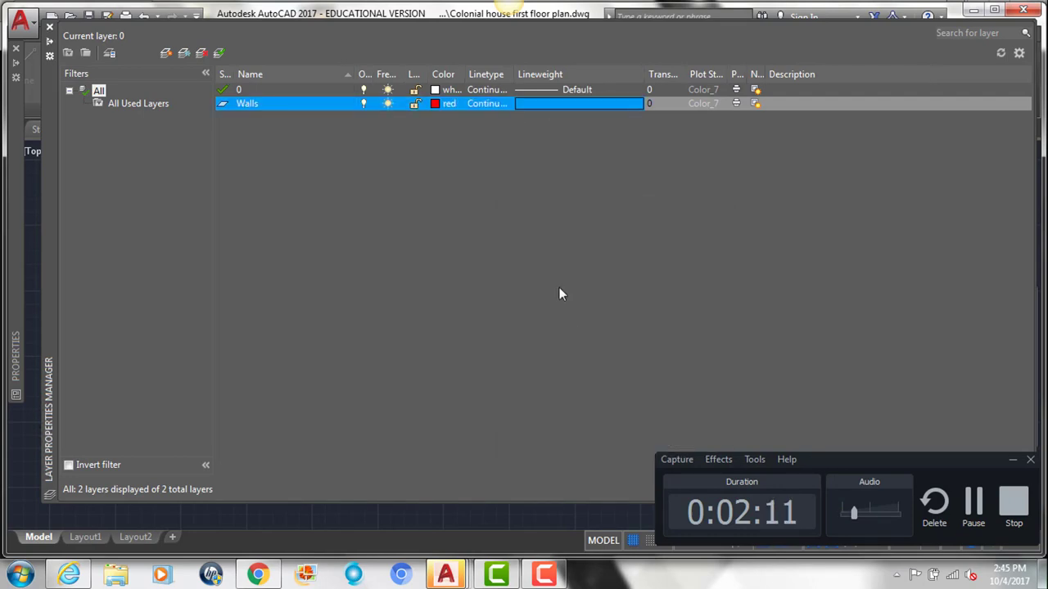
# - Add a Doors layer coloured green with a 0.15 mm lineweight
pyautogui.click(166, 54)
pyautogui.write('Doors')
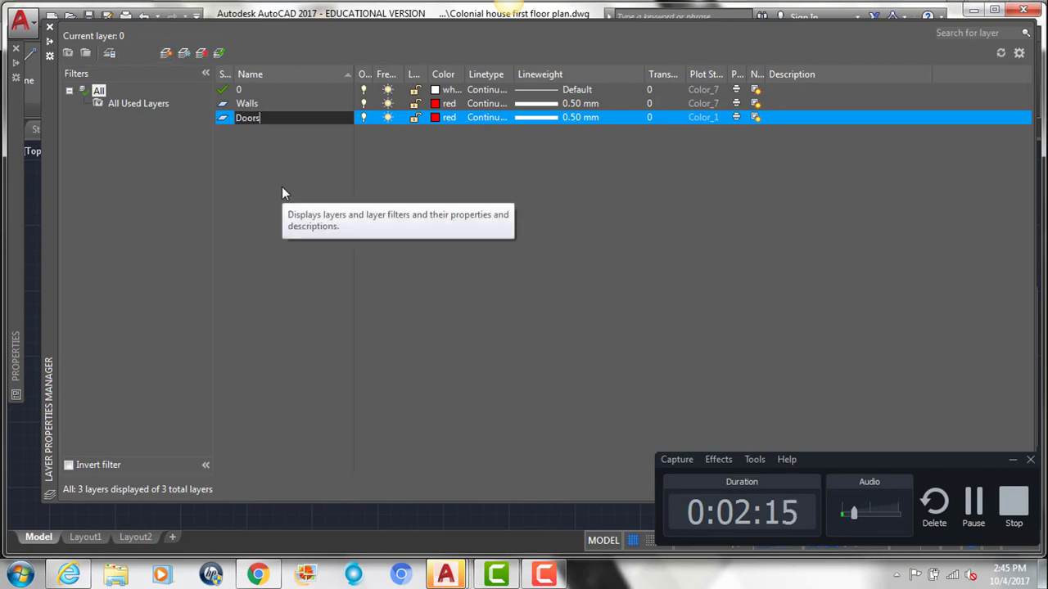
pyautogui.press('Return')
pyautogui.click(443, 117)
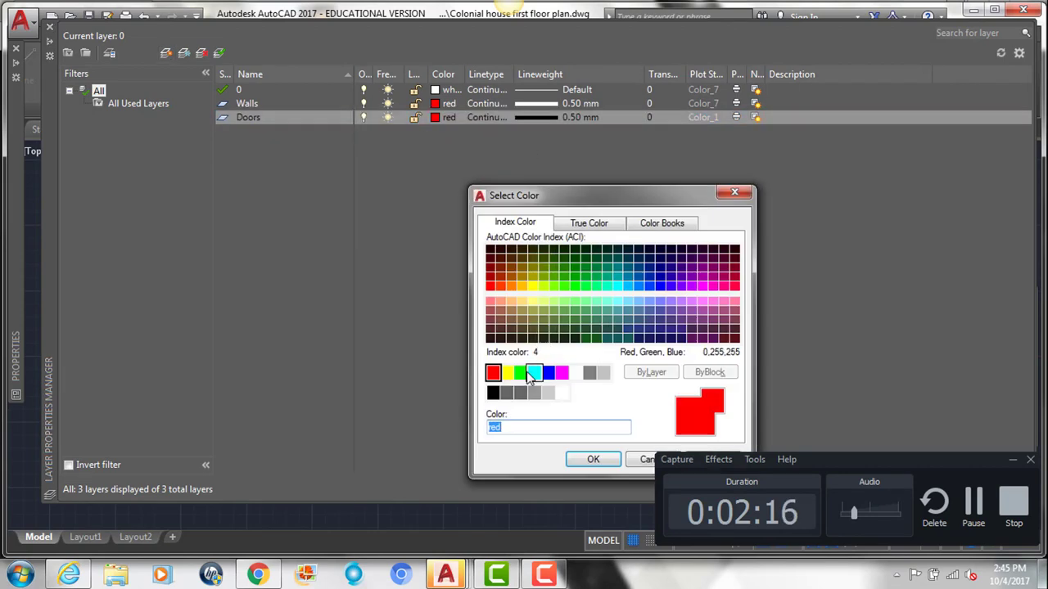
pyautogui.click(520, 372)
pyautogui.click(590, 460)
pyautogui.click(564, 117)
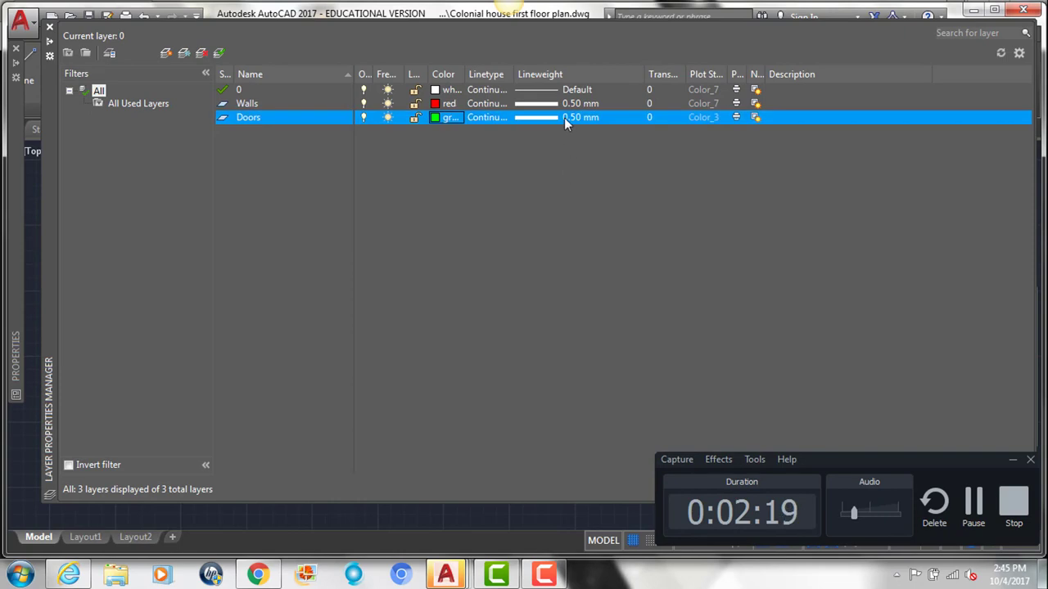
pyautogui.scroll(1, 697, 284)
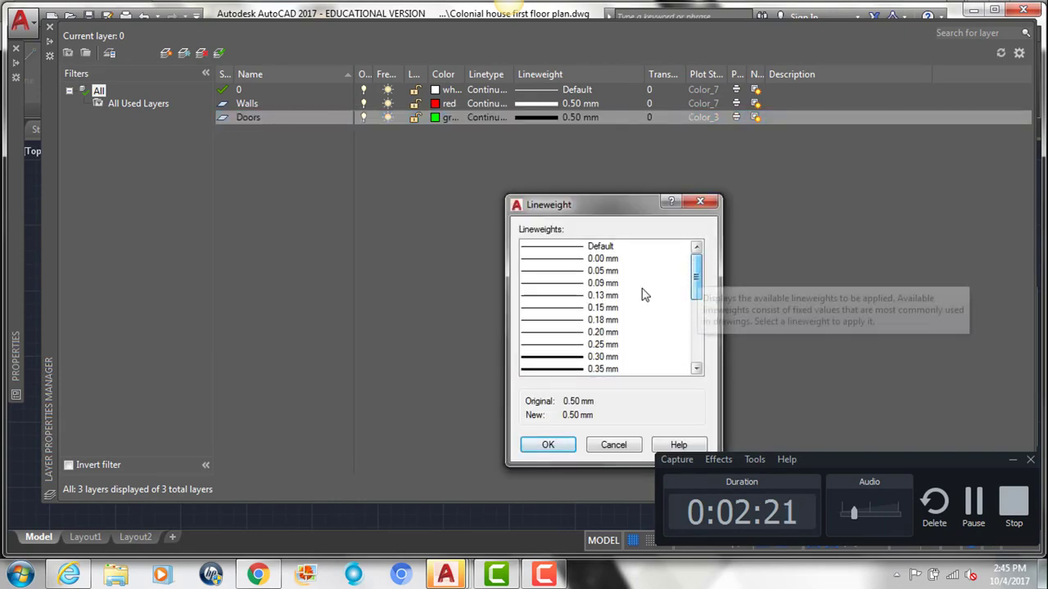
pyautogui.click(606, 308)
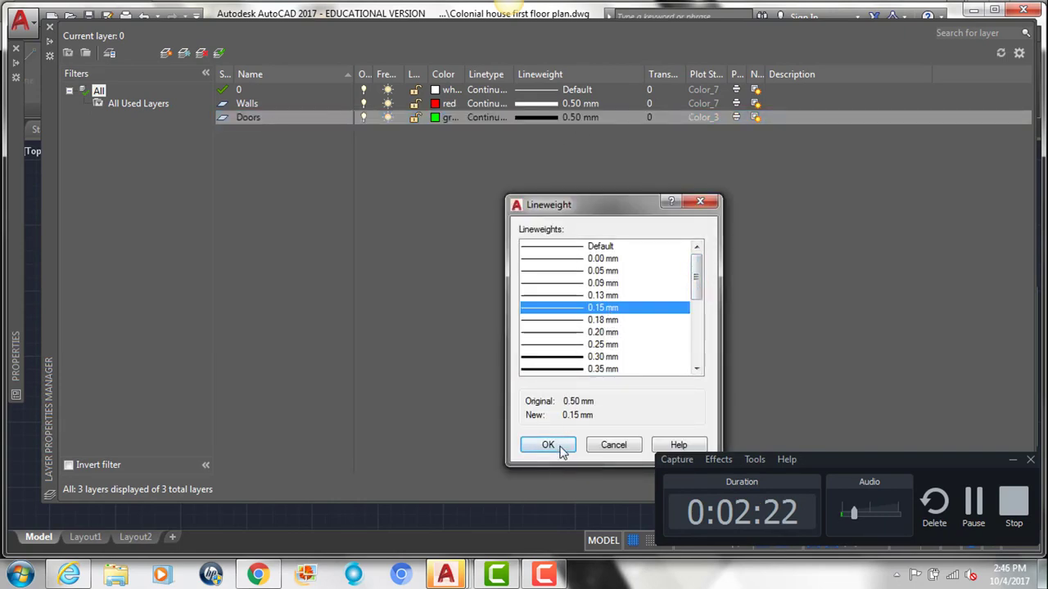
pyautogui.click(548, 445)
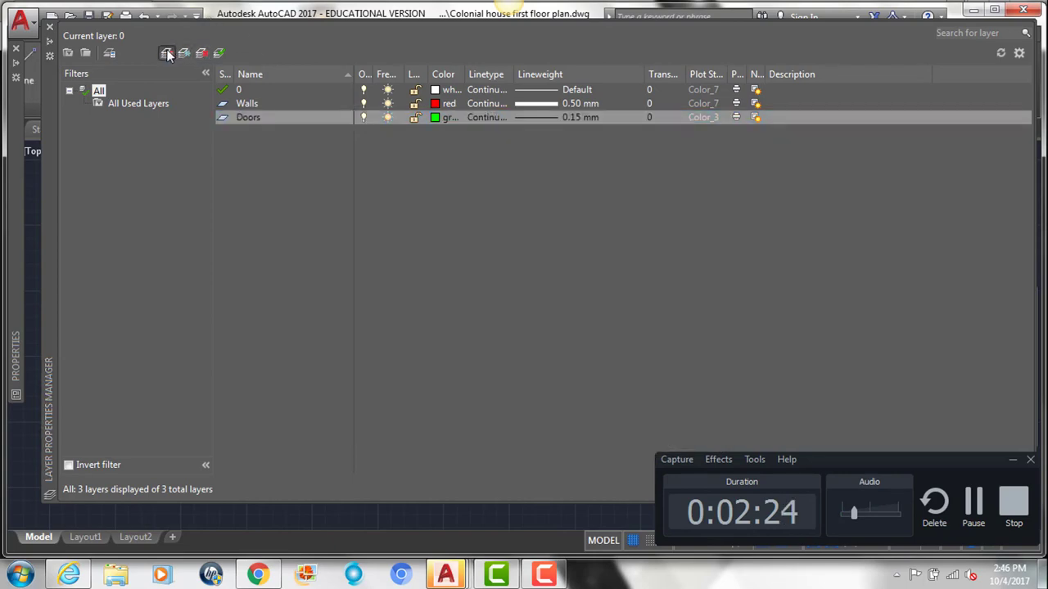
pyautogui.click(167, 54)
# - Name the new layer Windows and colour it blue
pyautogui.write('Windows')
pyautogui.press('Return')
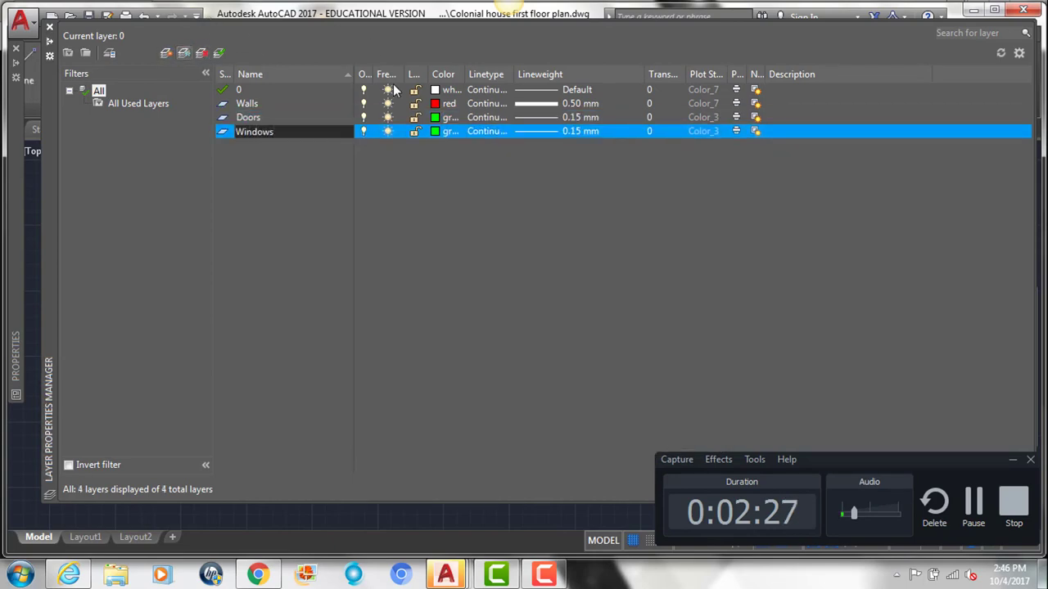
pyautogui.click(450, 131)
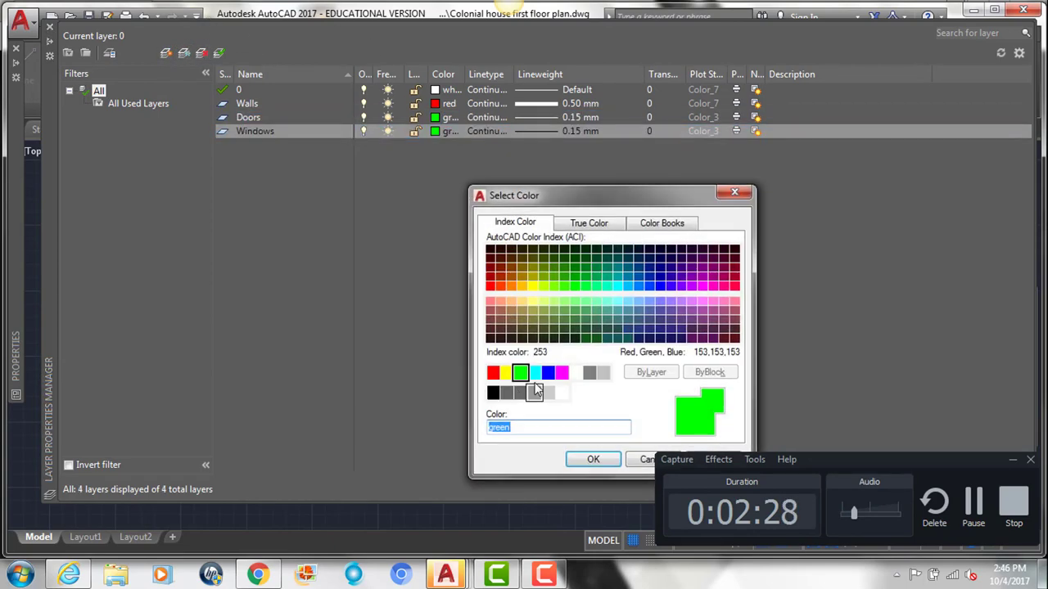
pyautogui.click(549, 373)
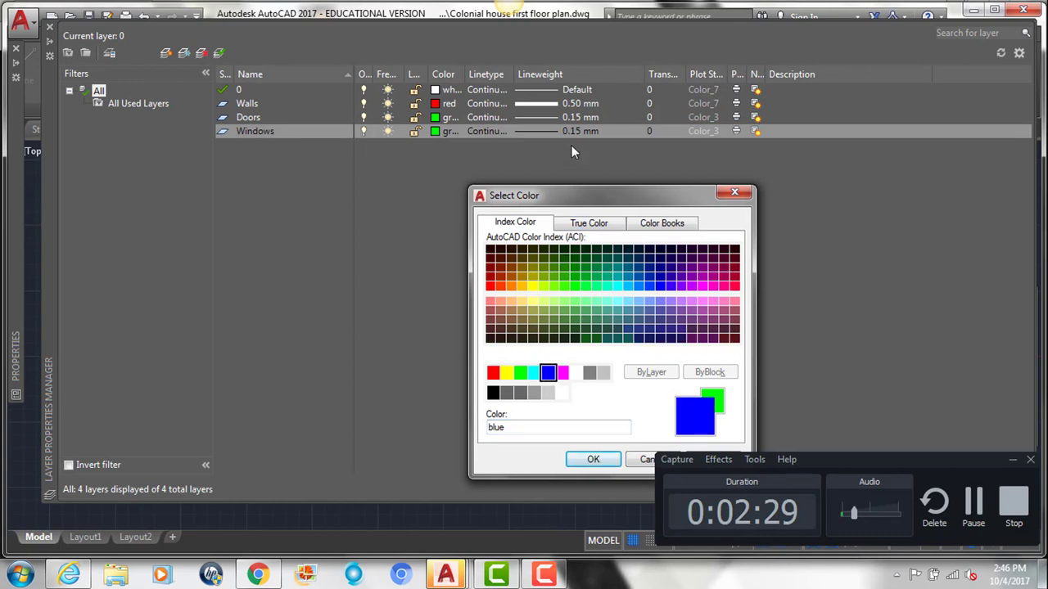
pyautogui.click(593, 458)
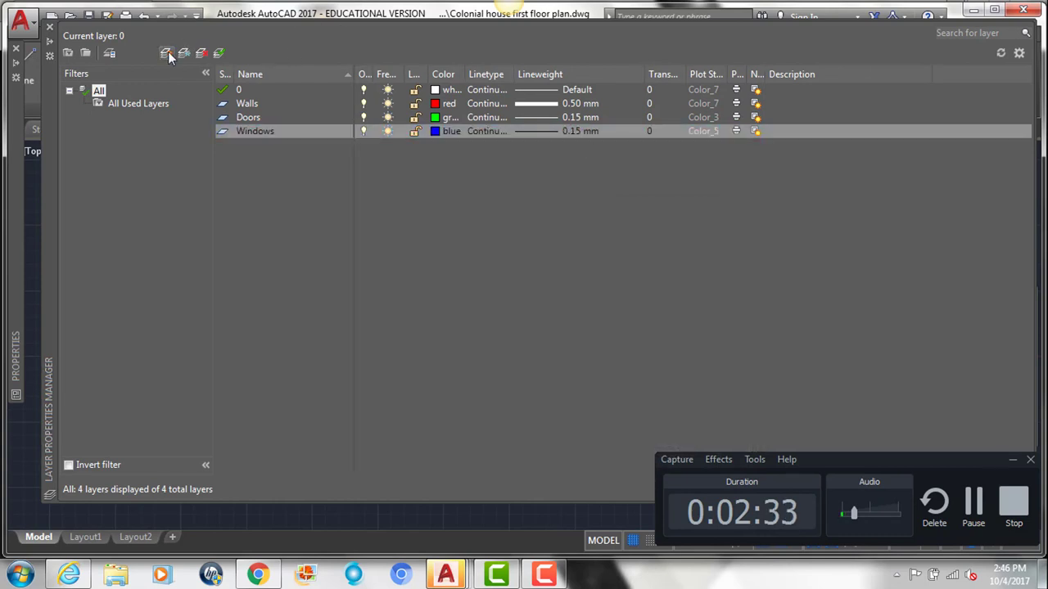
# - Add a Furniture and fixtures layer, yellow with a 0.05 mm lineweight
pyautogui.click(169, 52)
pyautogui.write('Furniture')
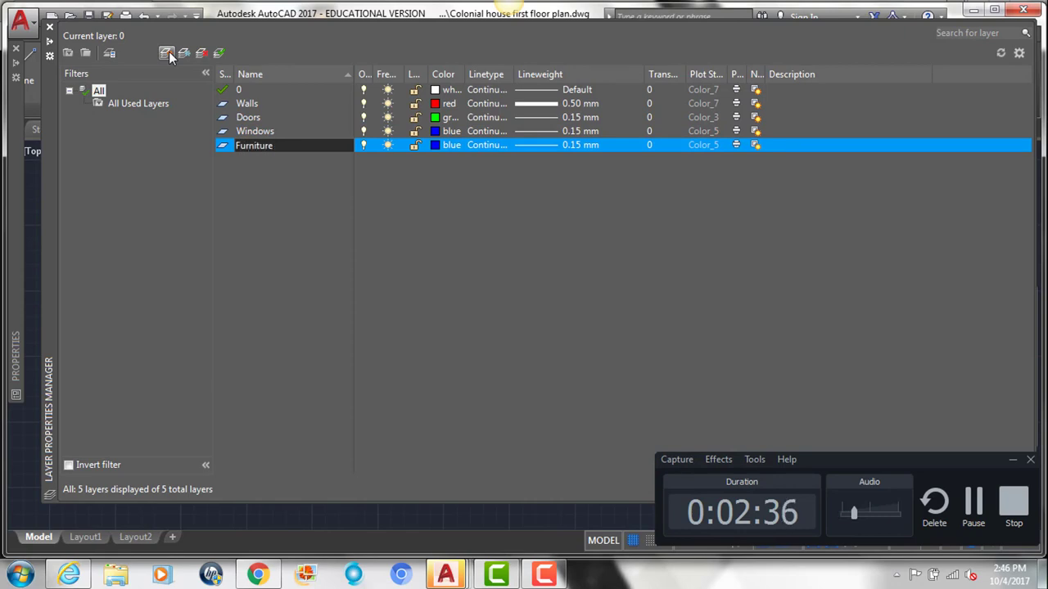
pyautogui.write(' and fixtures')
pyautogui.press('Return')
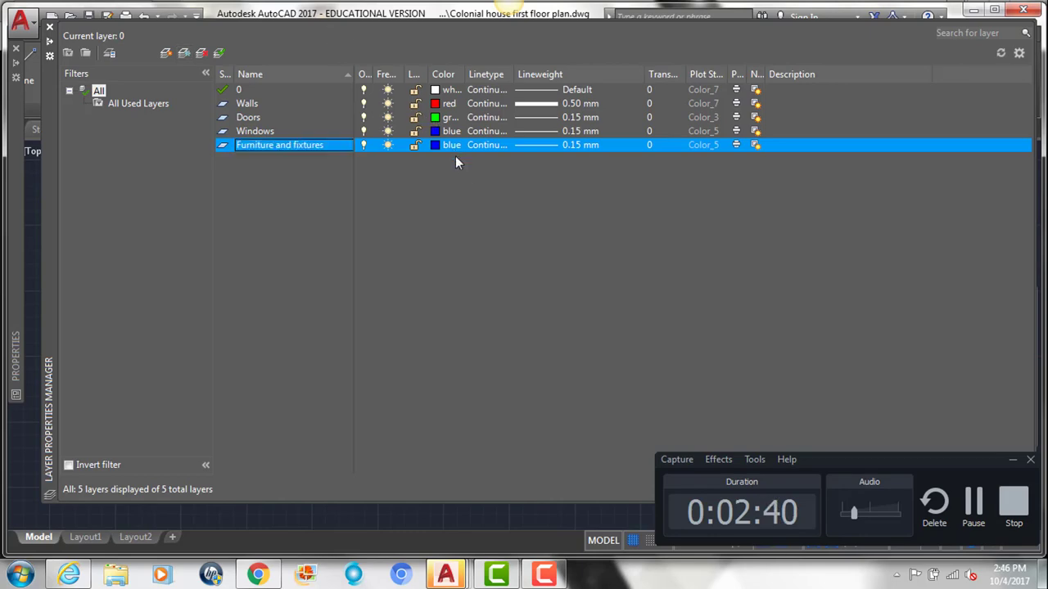
pyautogui.click(450, 145)
pyautogui.click(507, 373)
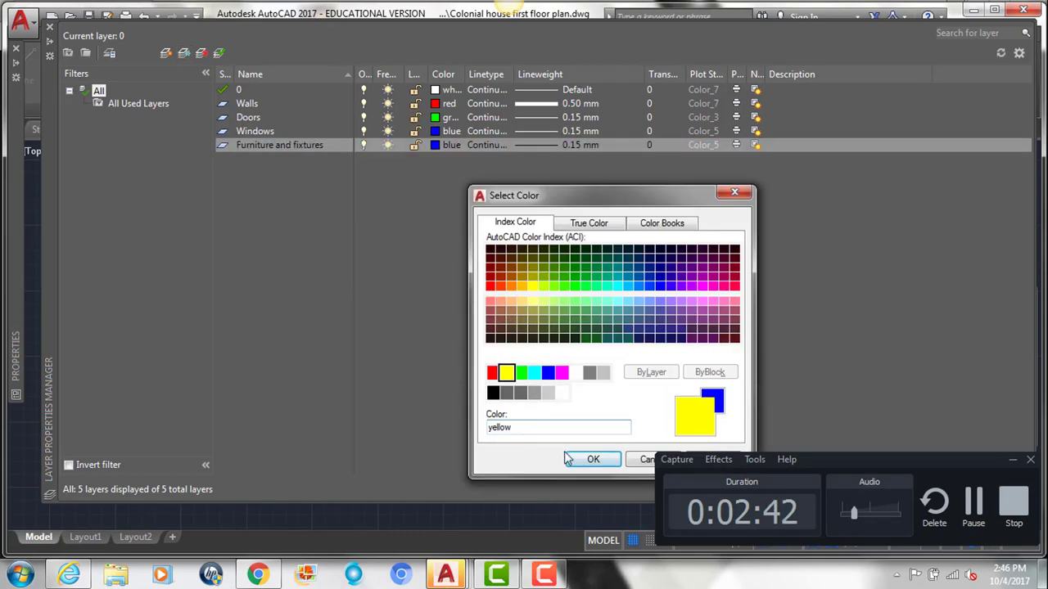
pyautogui.click(593, 459)
pyautogui.click(569, 148)
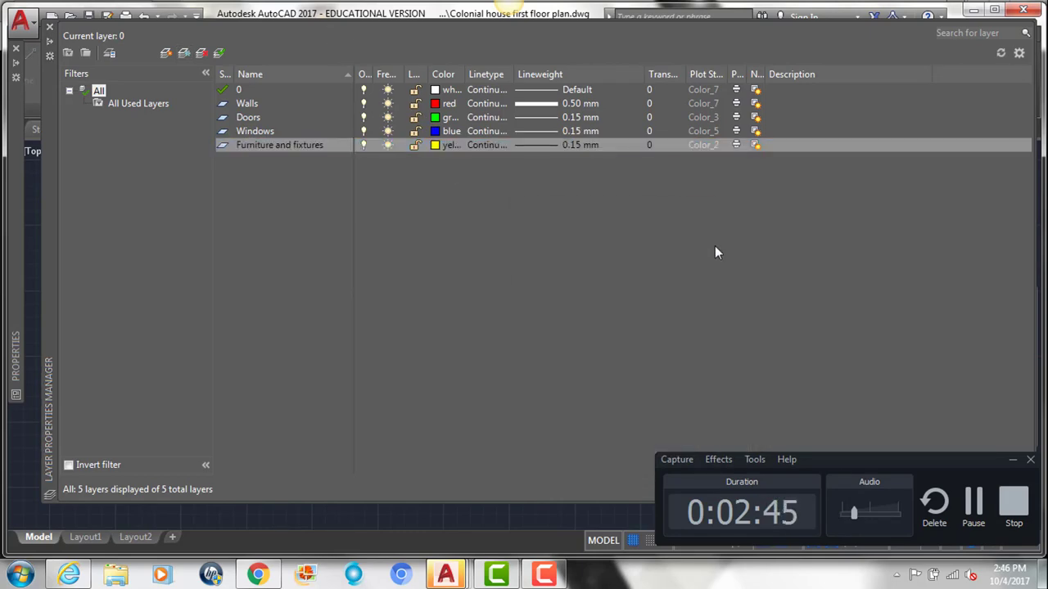
pyautogui.click(618, 271)
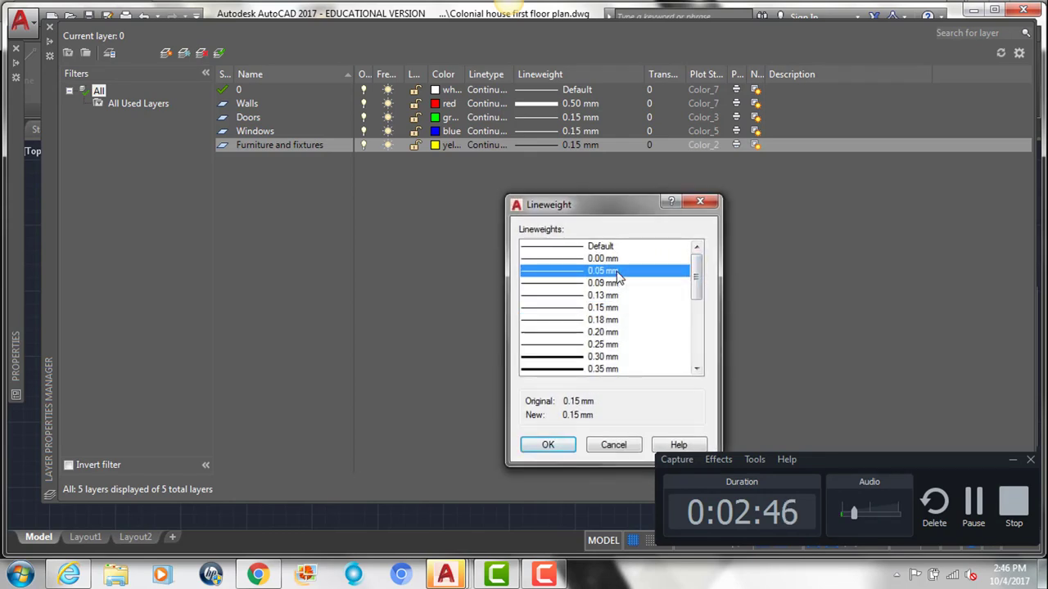
pyautogui.click(548, 444)
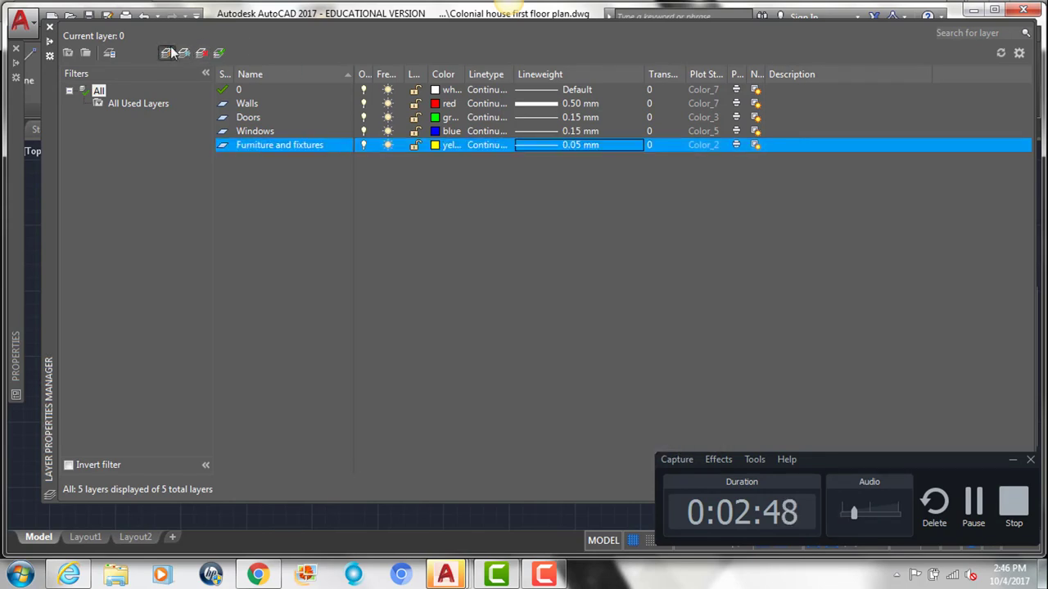
# - Add a dimensions layer, magenta with a 0.20 mm lineweight
pyautogui.click(201, 53)
pyautogui.write('dimensions')
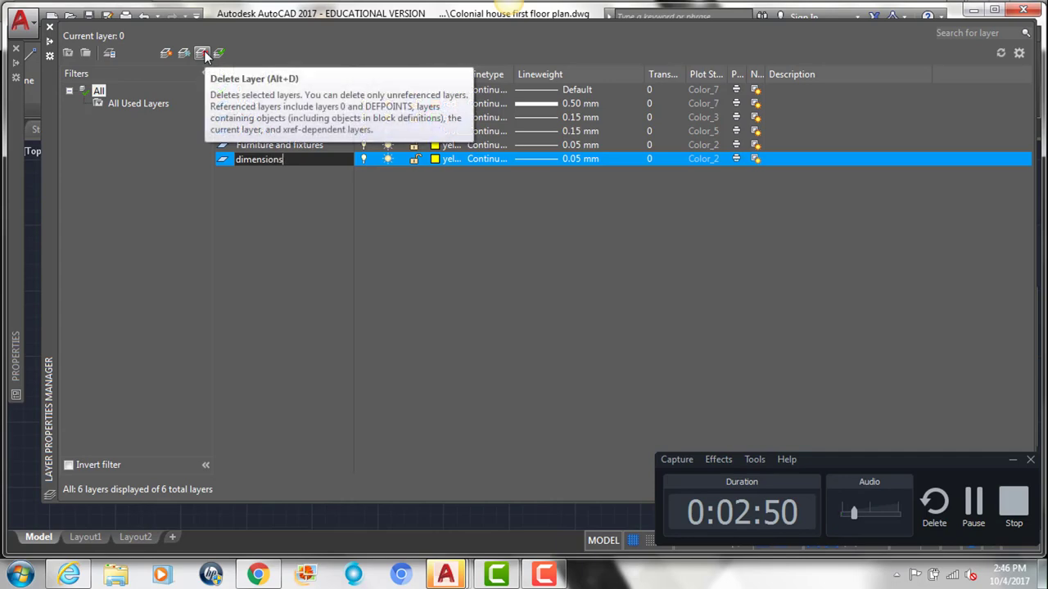
pyautogui.click(454, 160)
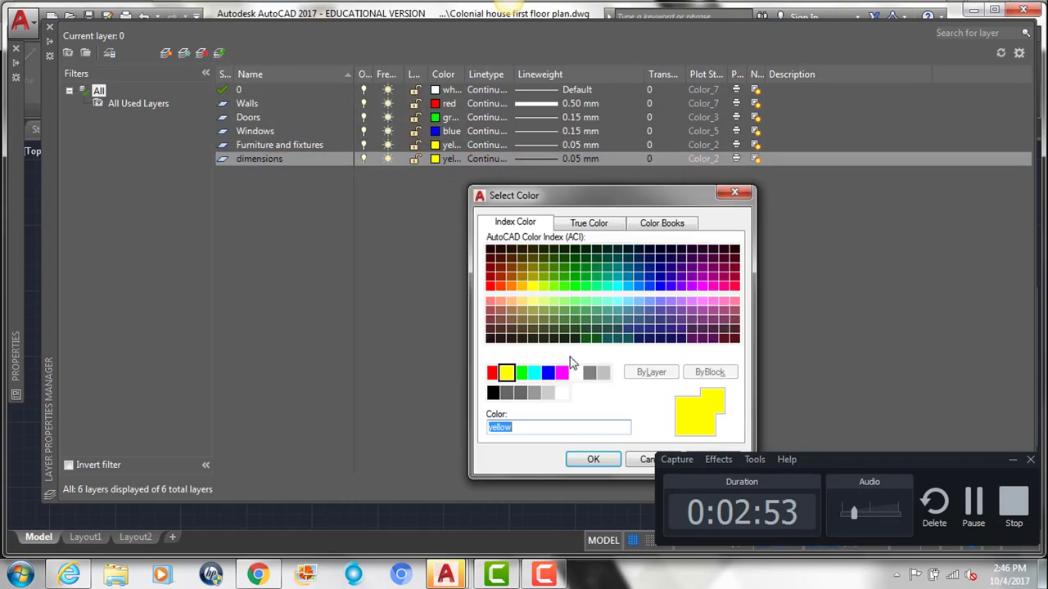
pyautogui.click(561, 373)
pyautogui.click(591, 460)
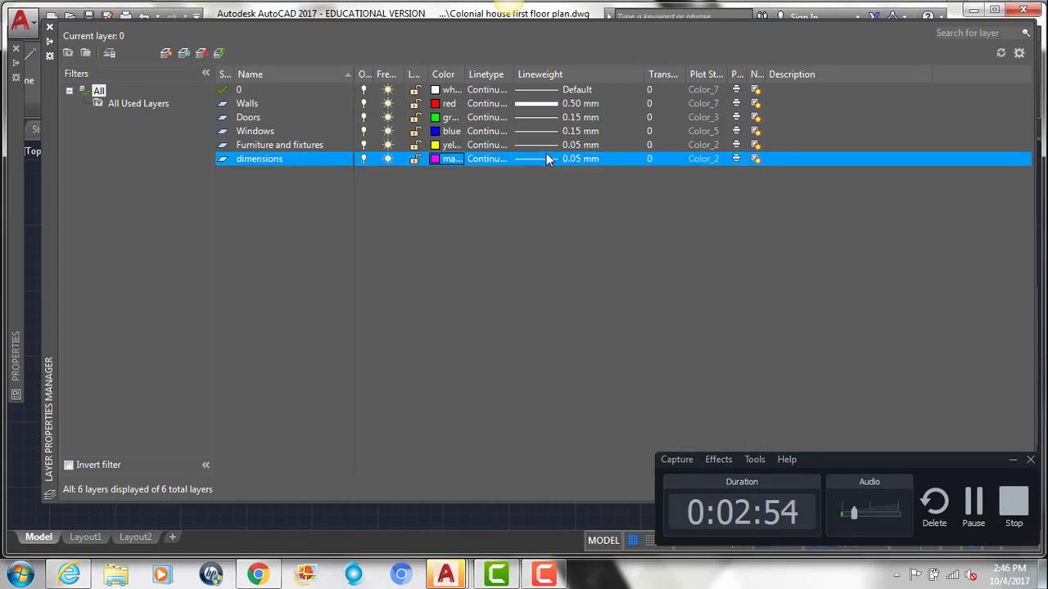
pyautogui.click(551, 158)
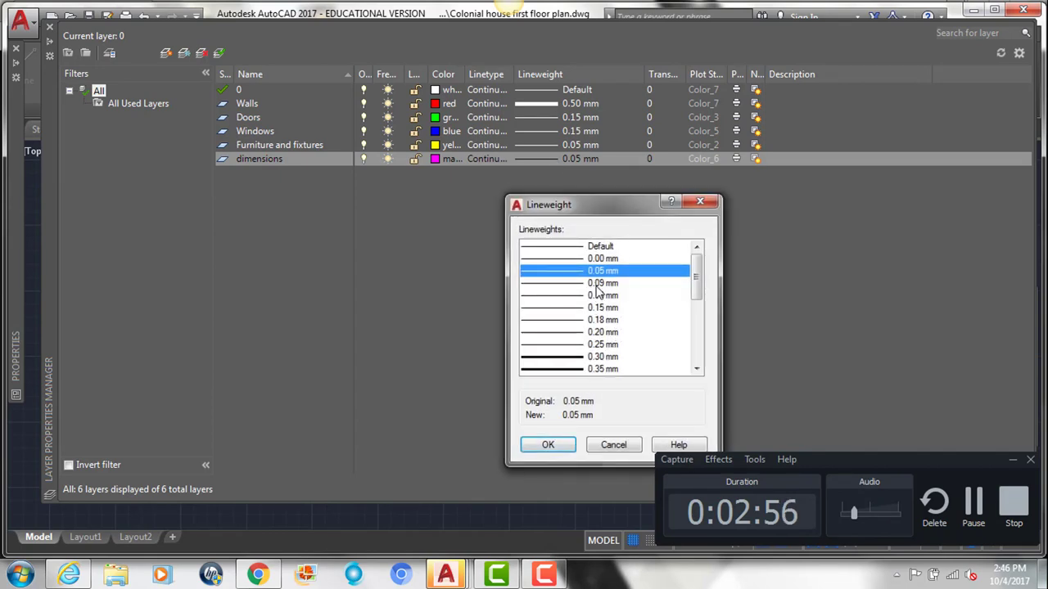
pyautogui.click(581, 308)
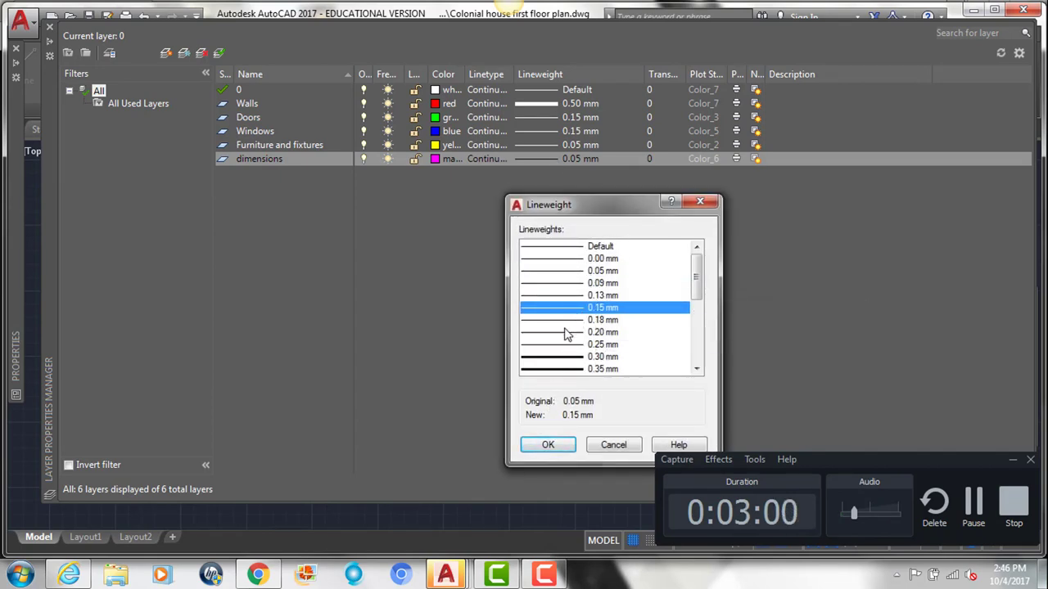
pyautogui.click(565, 332)
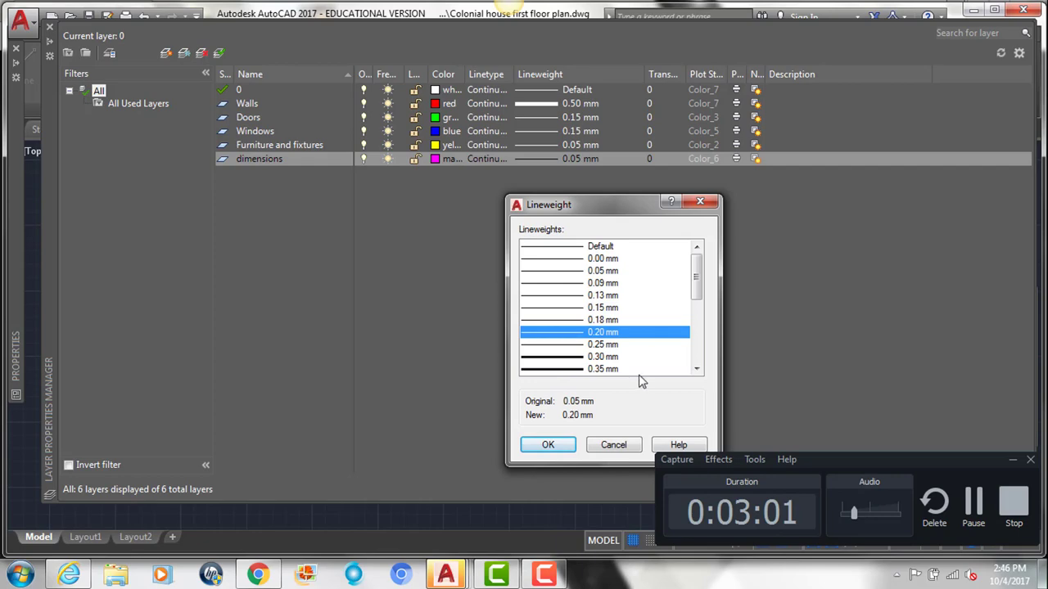
pyautogui.click(552, 446)
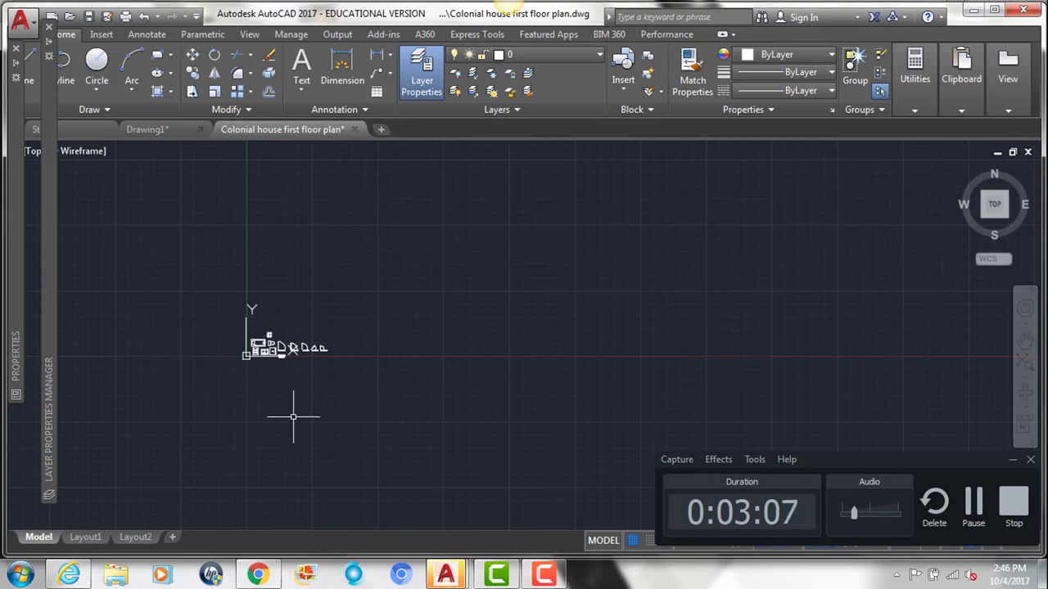
# - Add a Stairs layer coloured cyan with a 0.18 mm lineweight
pyautogui.moveTo(52, 244)
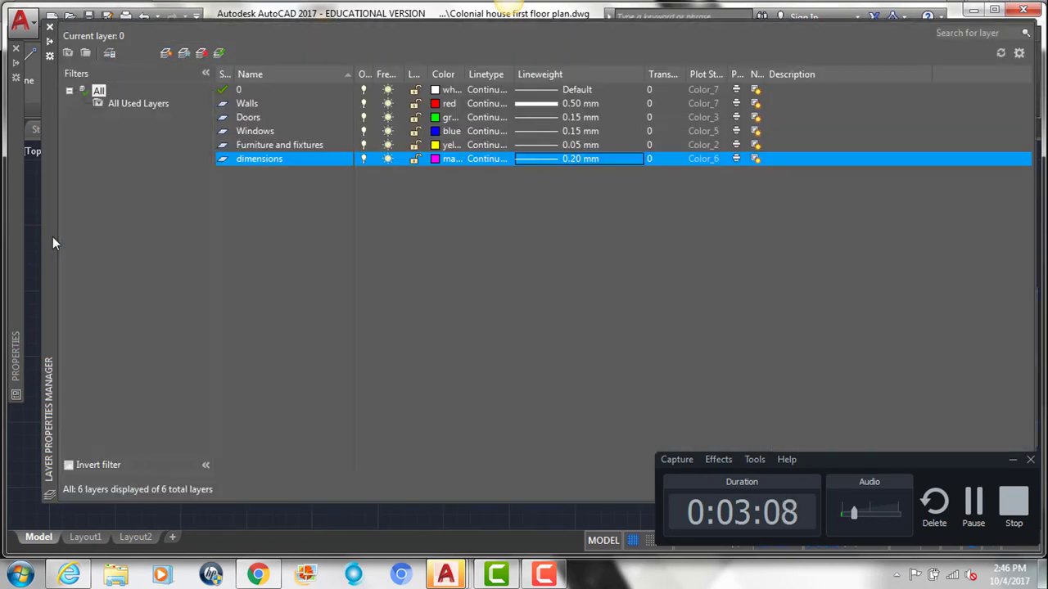
pyautogui.click(165, 54)
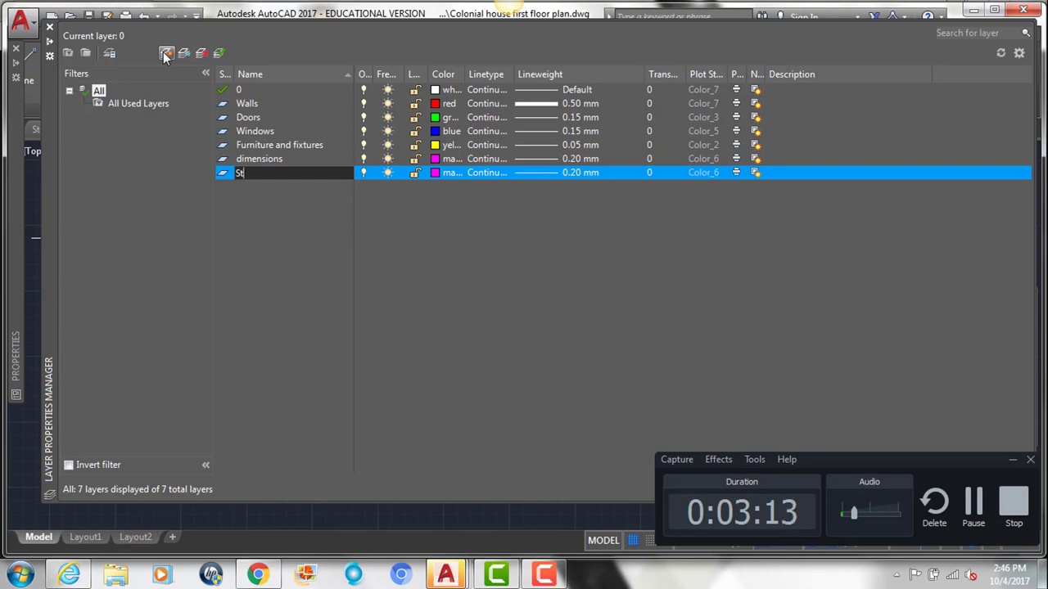
pyautogui.press('Return')
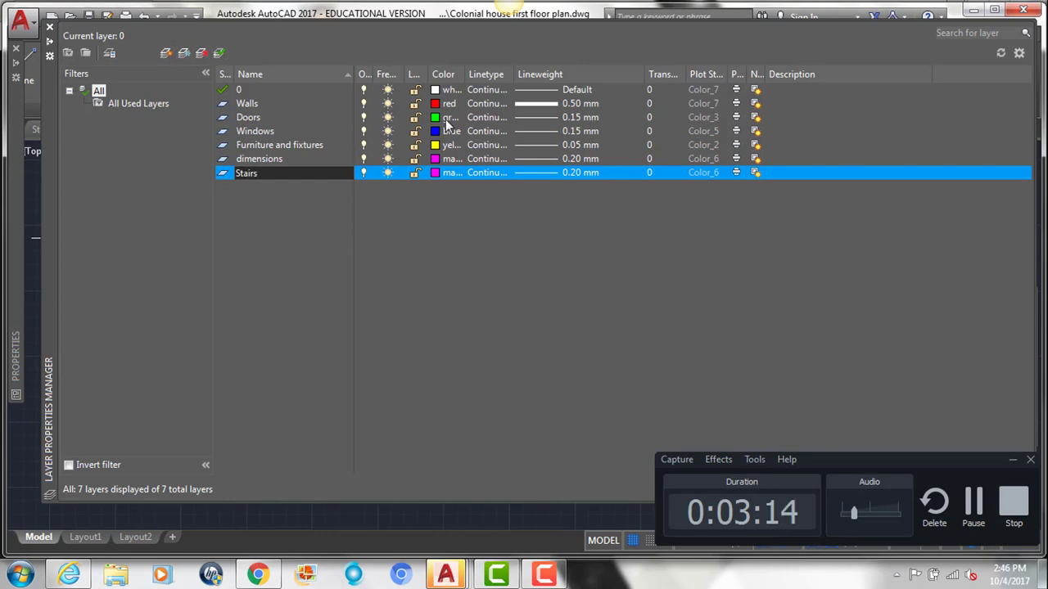
pyautogui.click(454, 172)
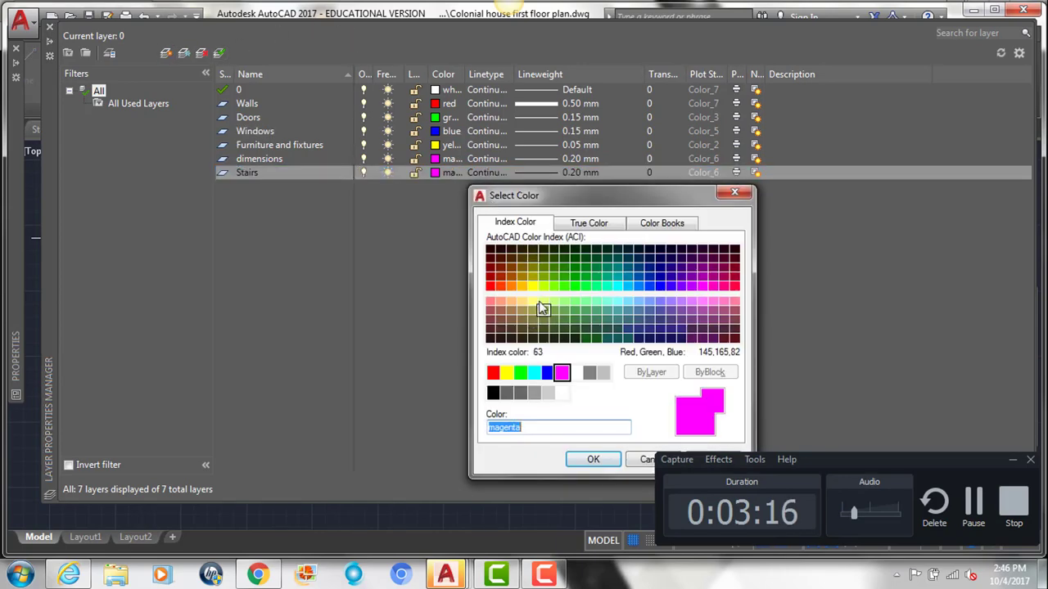
pyautogui.click(534, 374)
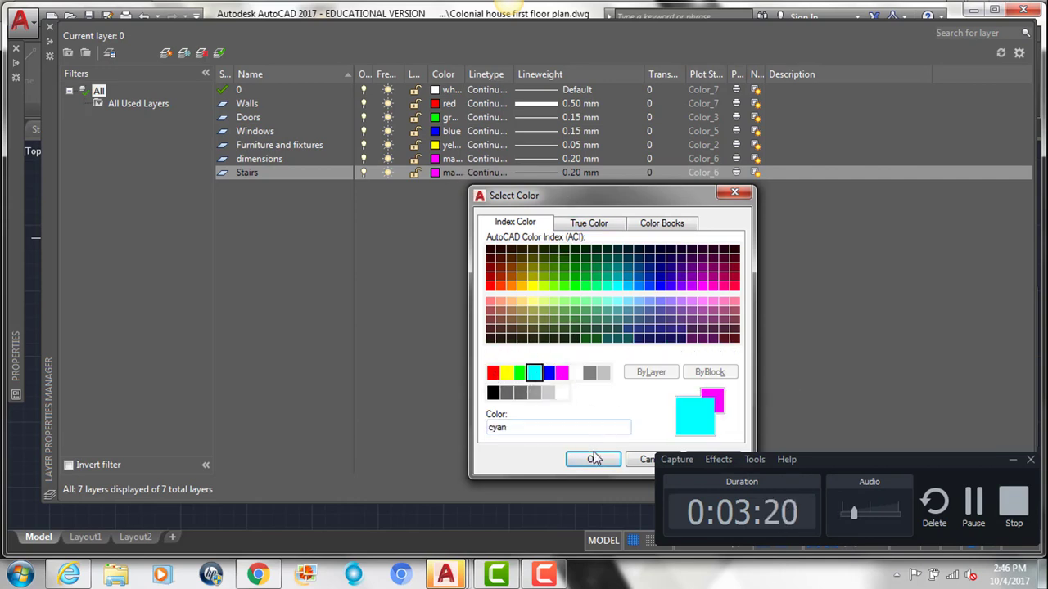
pyautogui.click(592, 460)
pyautogui.click(567, 172)
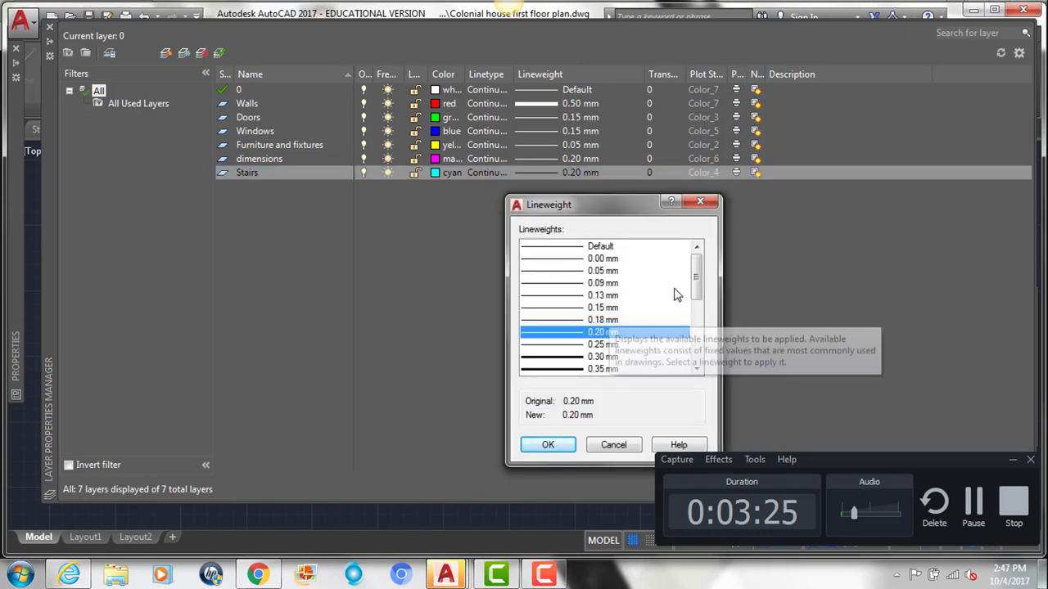
pyautogui.scroll(-1, 603, 305)
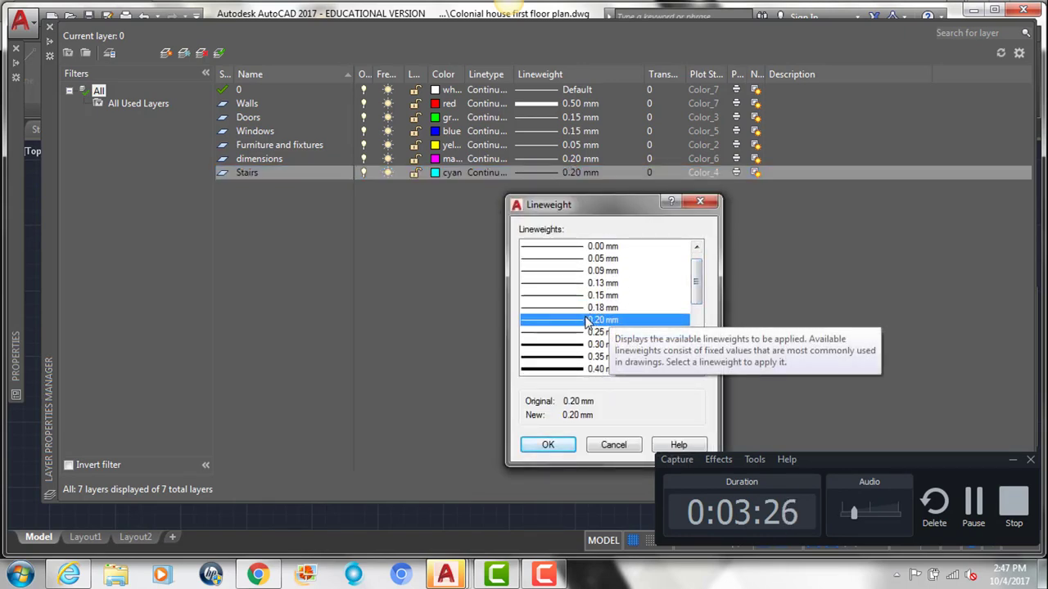
pyautogui.click(560, 309)
pyautogui.click(549, 445)
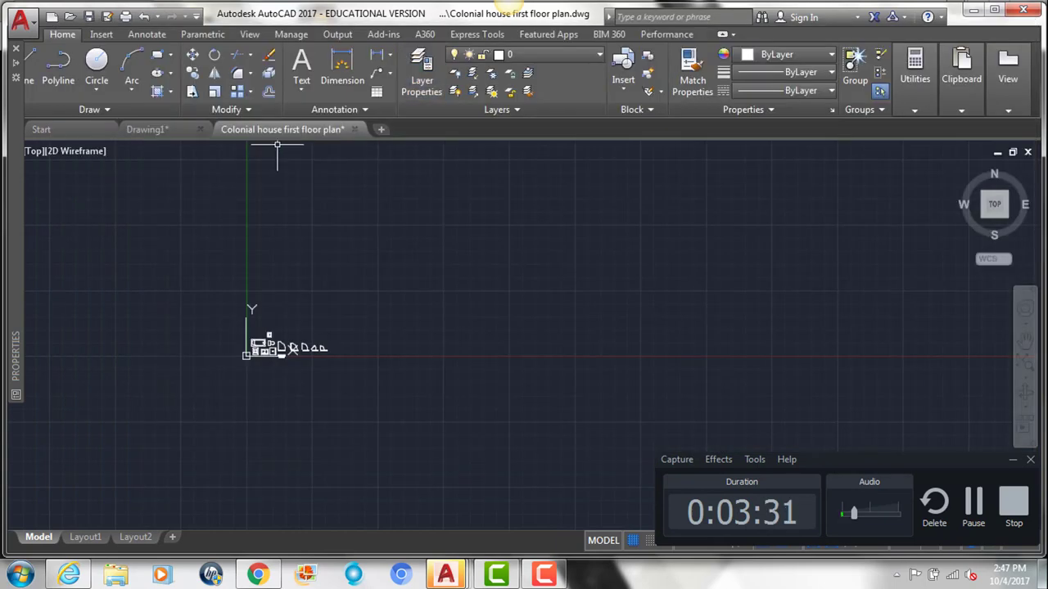
# - Make Walls current and, with Ortho on, draw wall lines of 32, 25 and 13
pyautogui.click(540, 54)
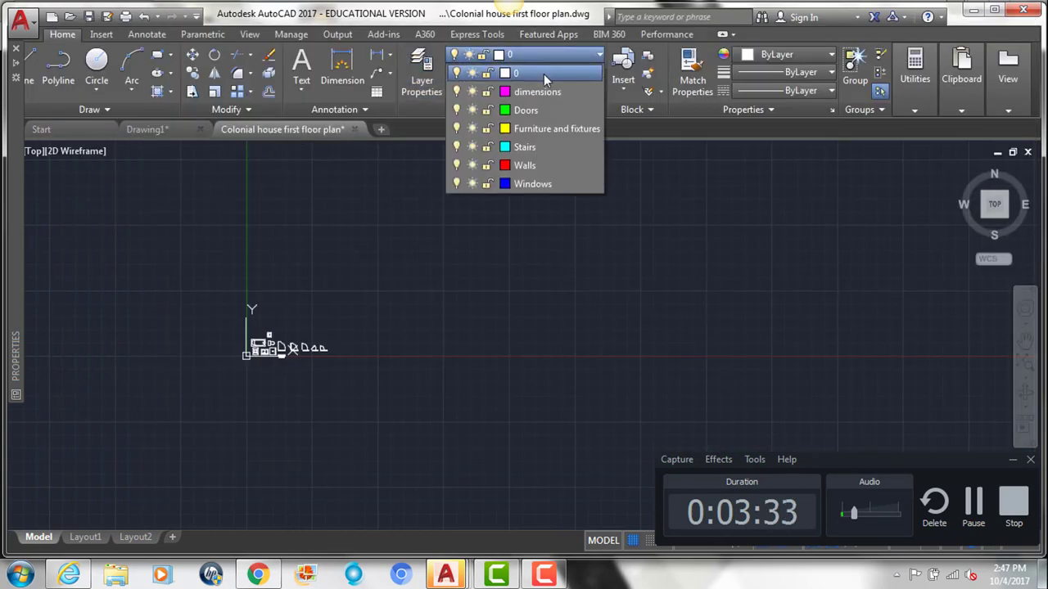
pyautogui.click(550, 164)
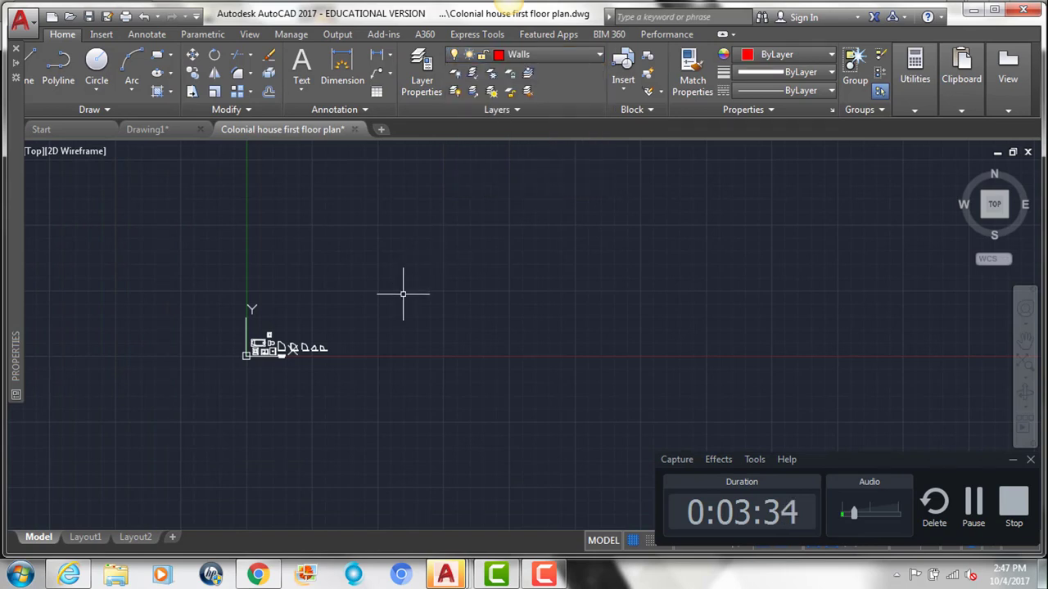
pyautogui.moveTo(515, 187)
pyautogui.mouseDown(button='middle')
pyautogui.moveTo(396, 295)
pyautogui.moveTo(342, 295)
pyautogui.mouseUp(button='middle')
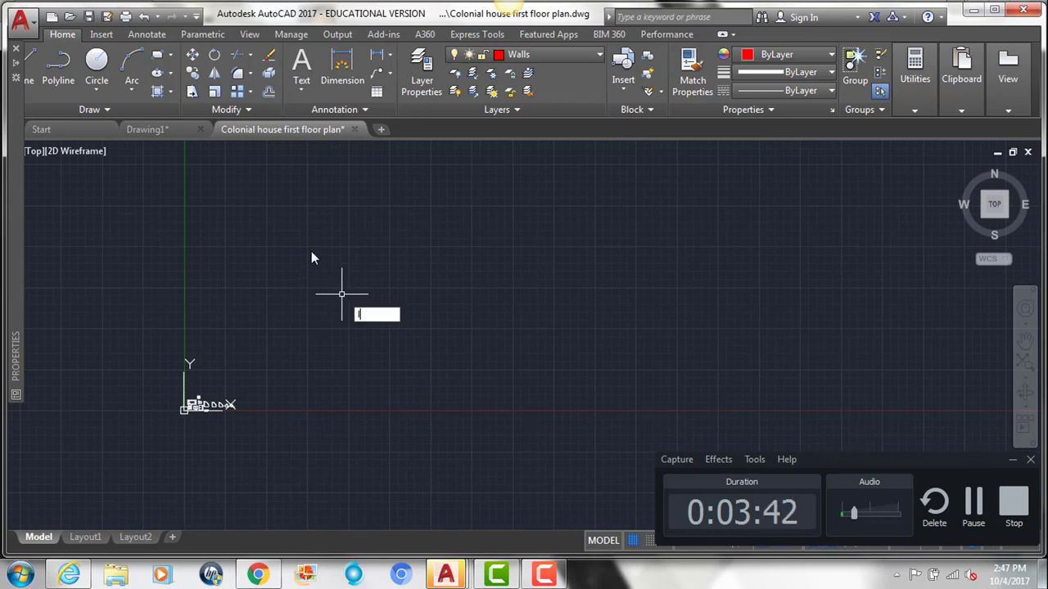
pyautogui.write('l')
pyautogui.press('Return')
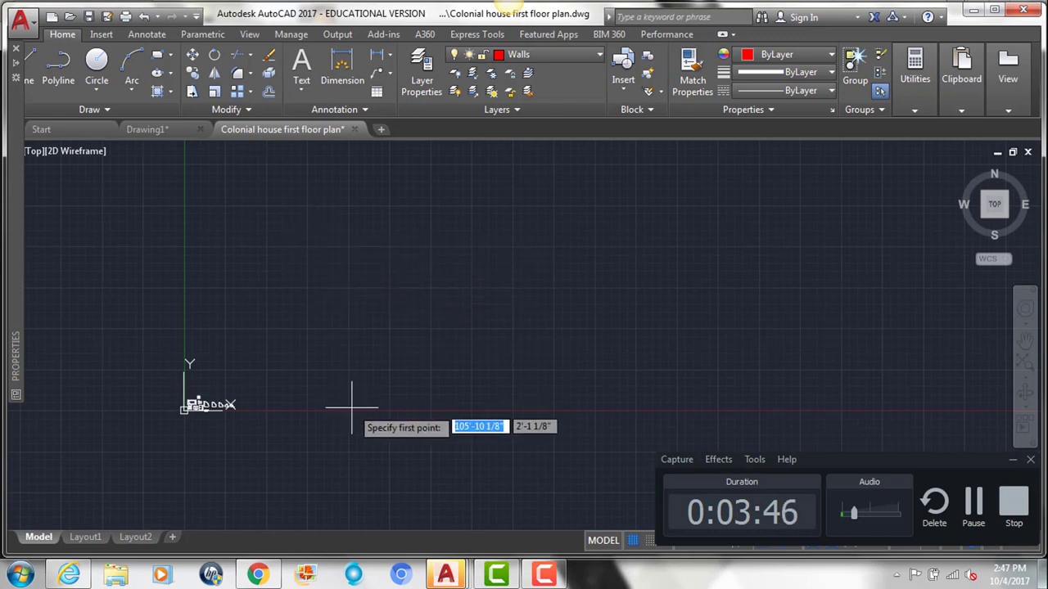
pyautogui.click(358, 380)
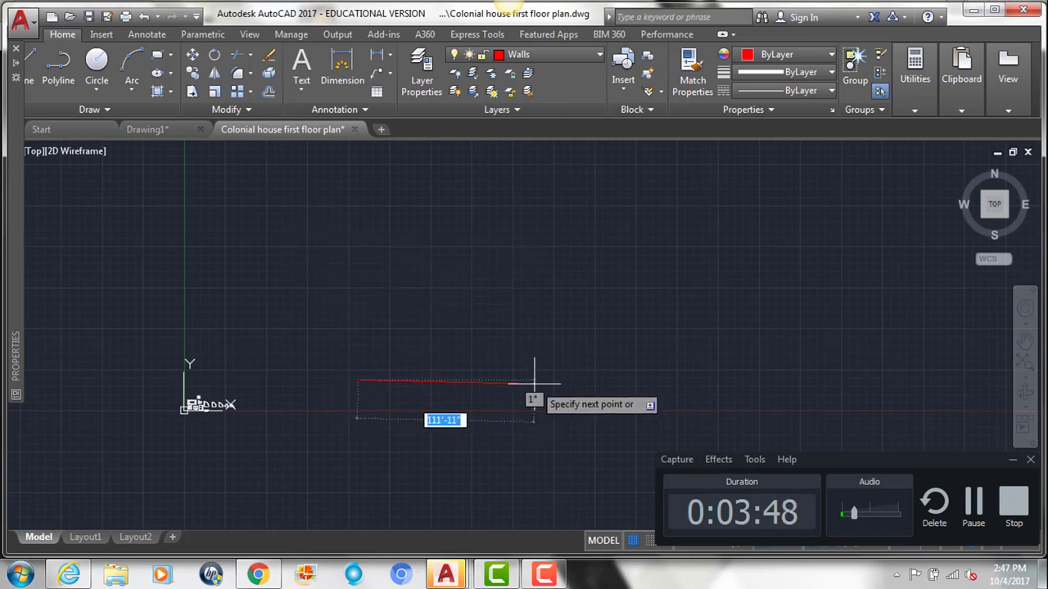
pyautogui.press('F8')
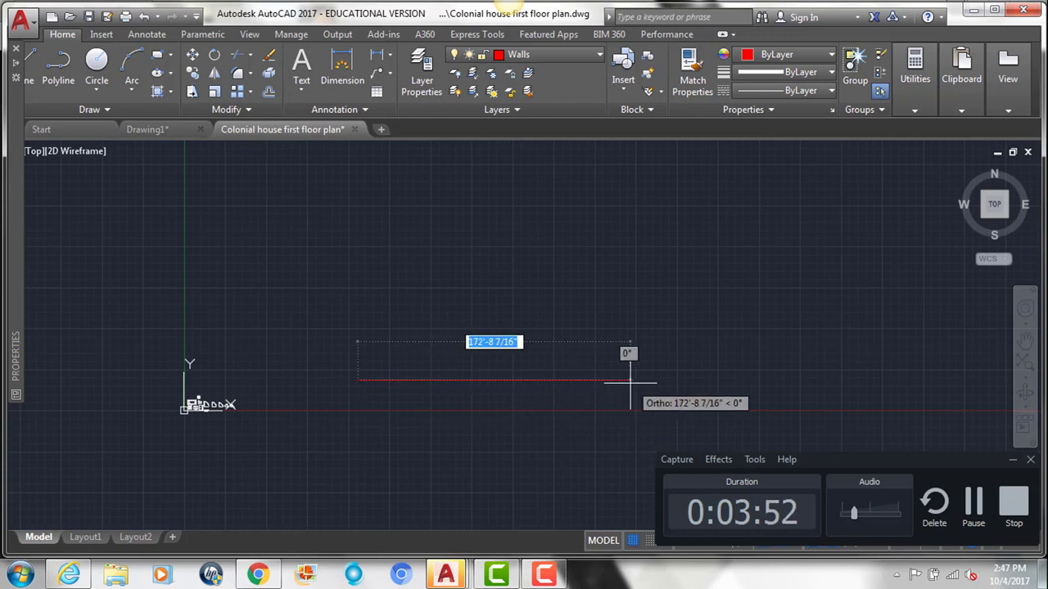
pyautogui.write('32')
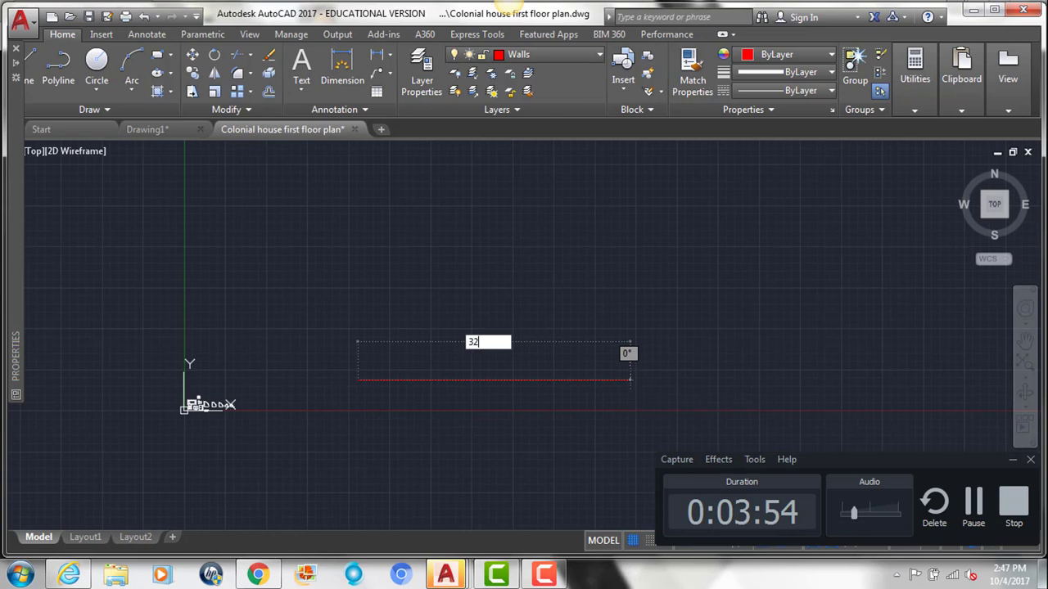
pyautogui.press('Return')
pyautogui.scroll(5, 360, 379)
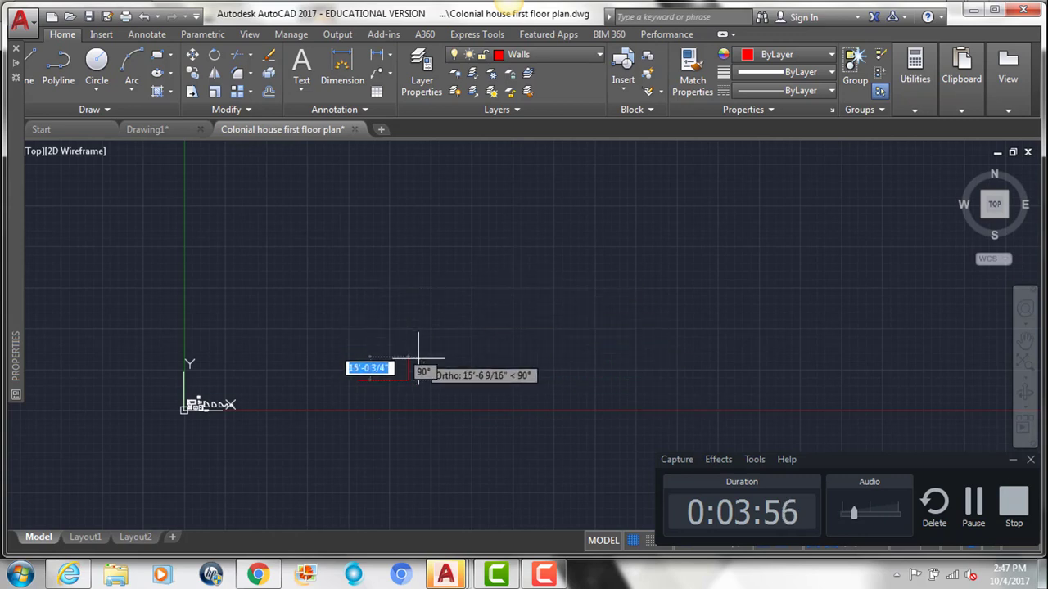
pyautogui.moveTo(494, 305); pyautogui.dragTo(392, 361, button='middle')
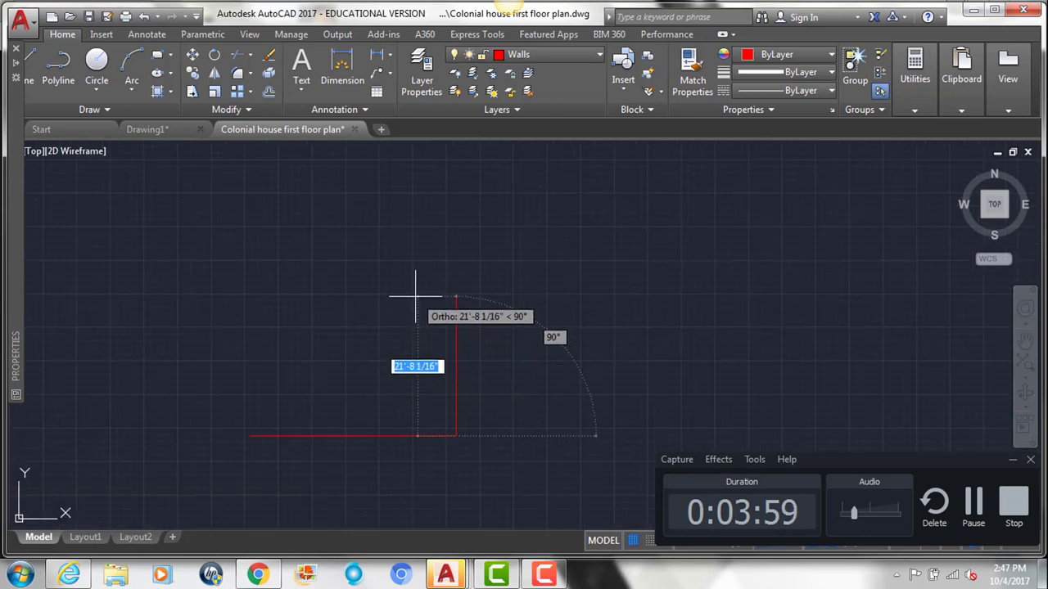
pyautogui.write('25')
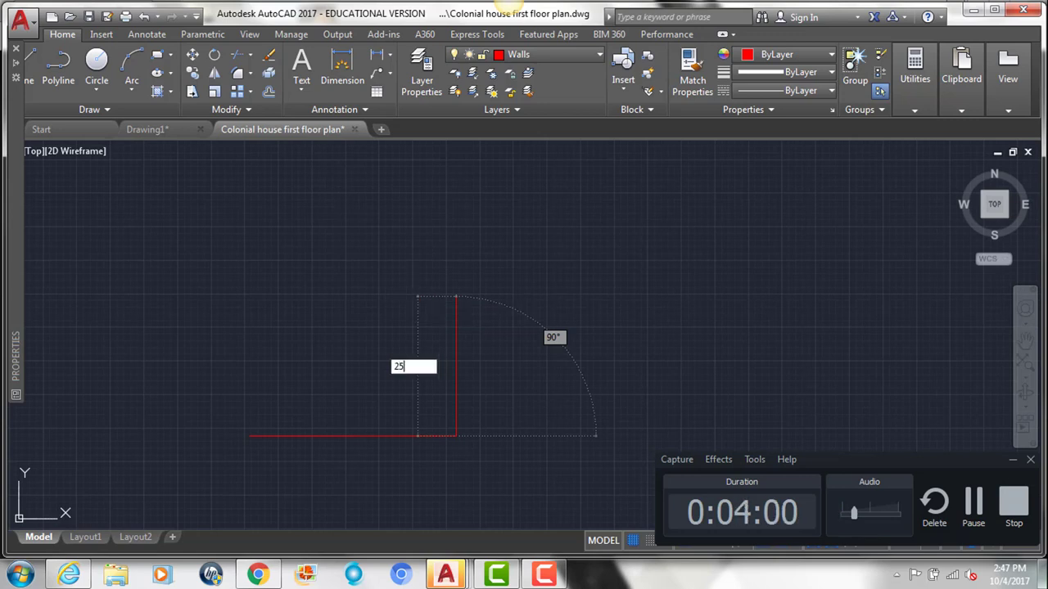
pyautogui.press('Return')
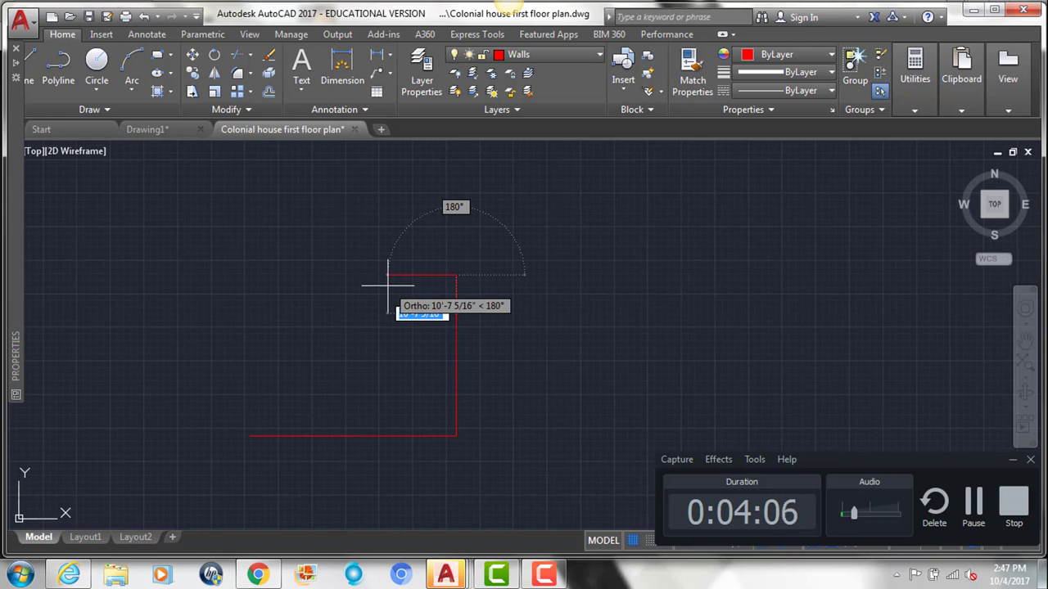
pyautogui.write('13')
pyautogui.press('Return')
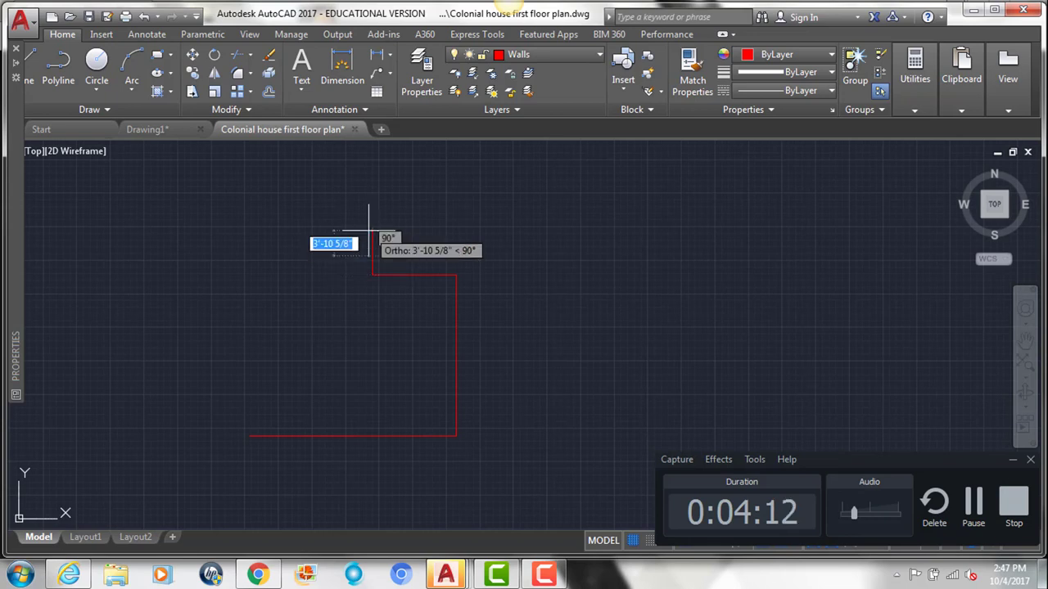
# - Continue the outline with 13, 3 and 4 segments and close it at the start corner
pyautogui.click(367, 253)
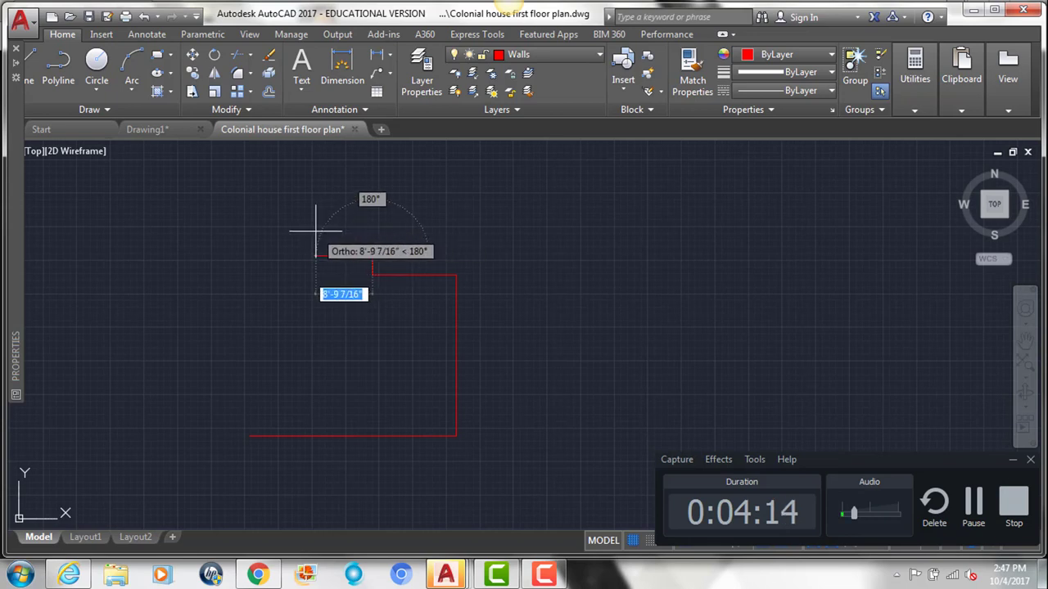
pyautogui.write('13')
pyautogui.press('Return')
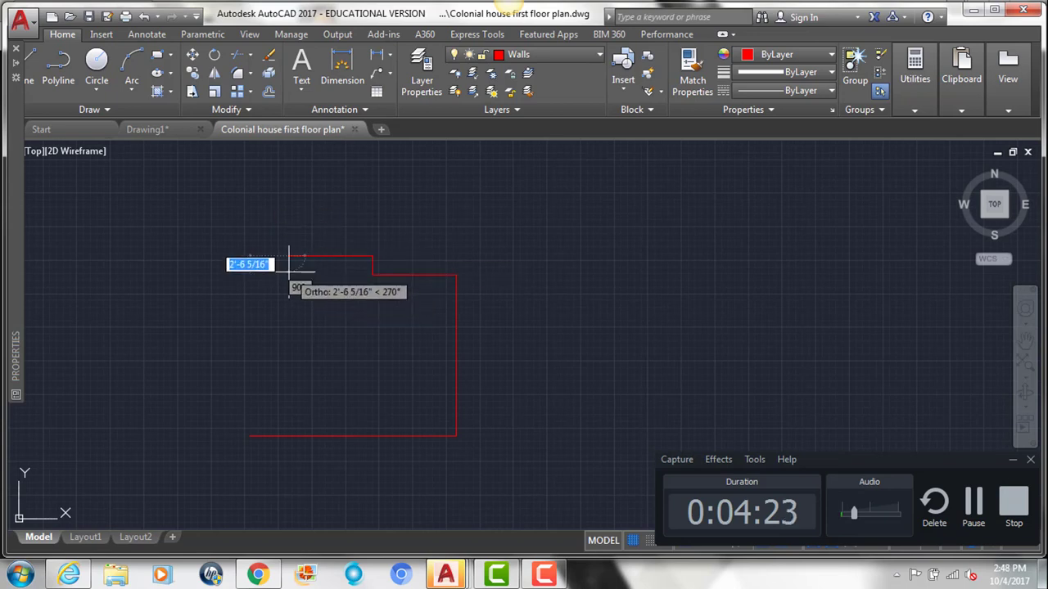
pyautogui.write('3')
pyautogui.press('Return')
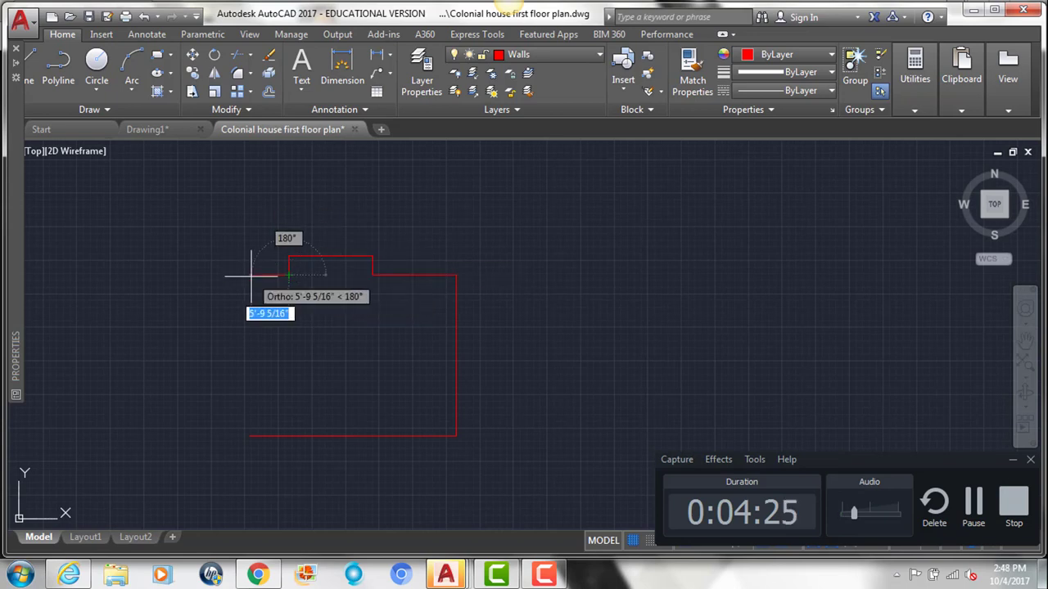
pyautogui.write('4')
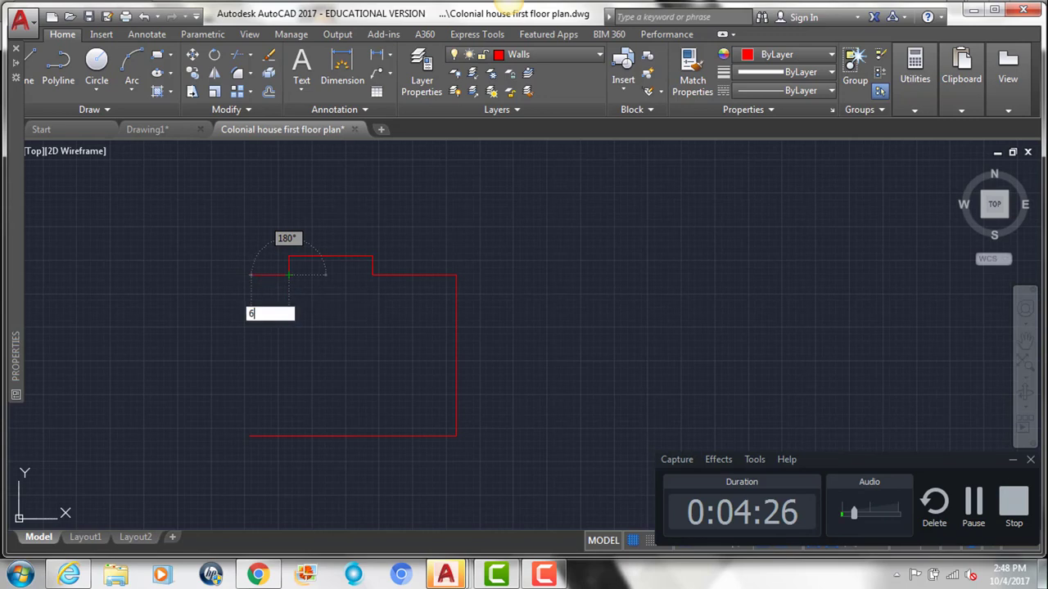
pyautogui.press('Return')
pyautogui.click(250, 435)
pyautogui.press('Return')
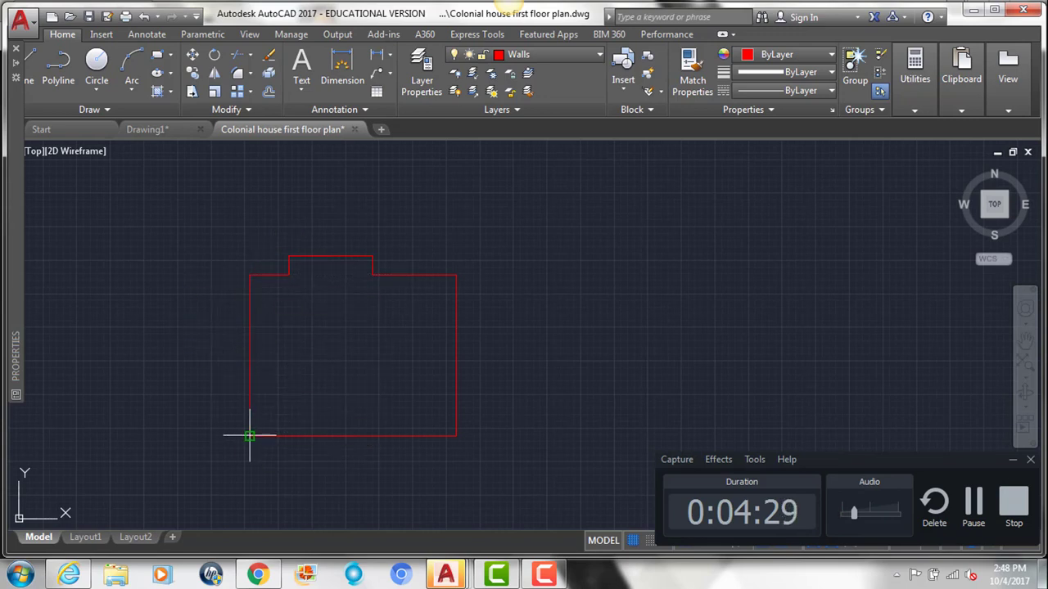
# - Window-select the entire wall outline
pyautogui.moveTo(344, 381)
pyautogui.mouseDown(button='middle')
pyautogui.moveTo(321, 357)
pyautogui.moveTo(264, 356)
pyautogui.mouseUp(button='middle')
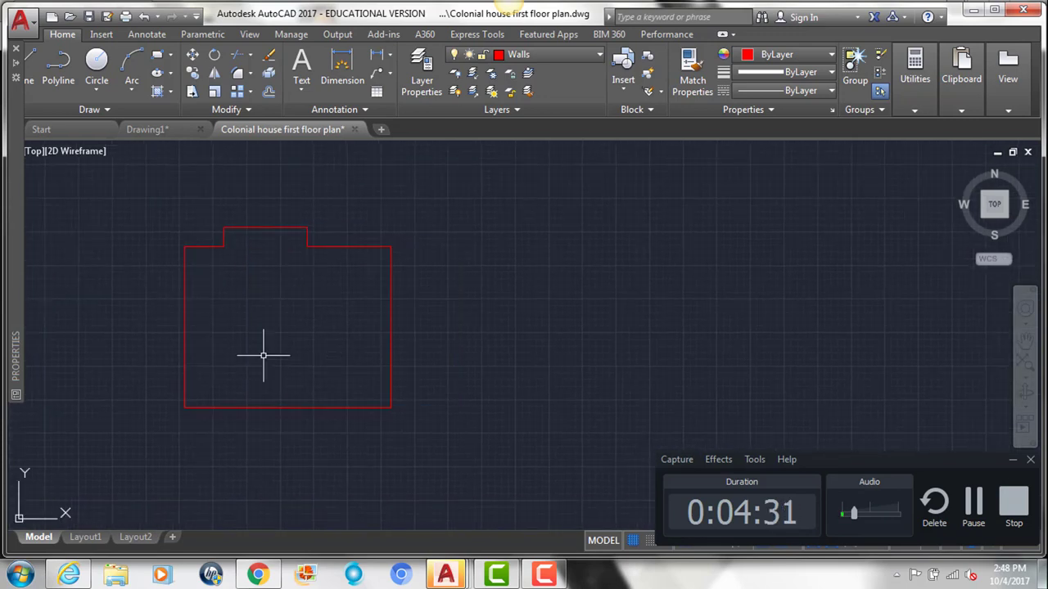
pyautogui.scroll(2, 283, 323)
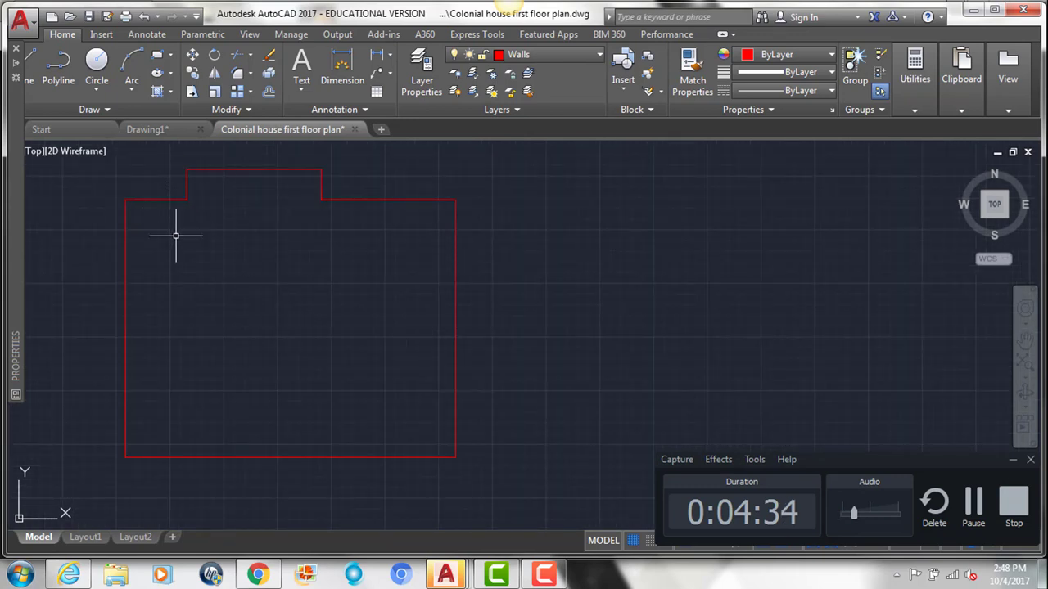
pyautogui.click(117, 153)
pyautogui.click(462, 480)
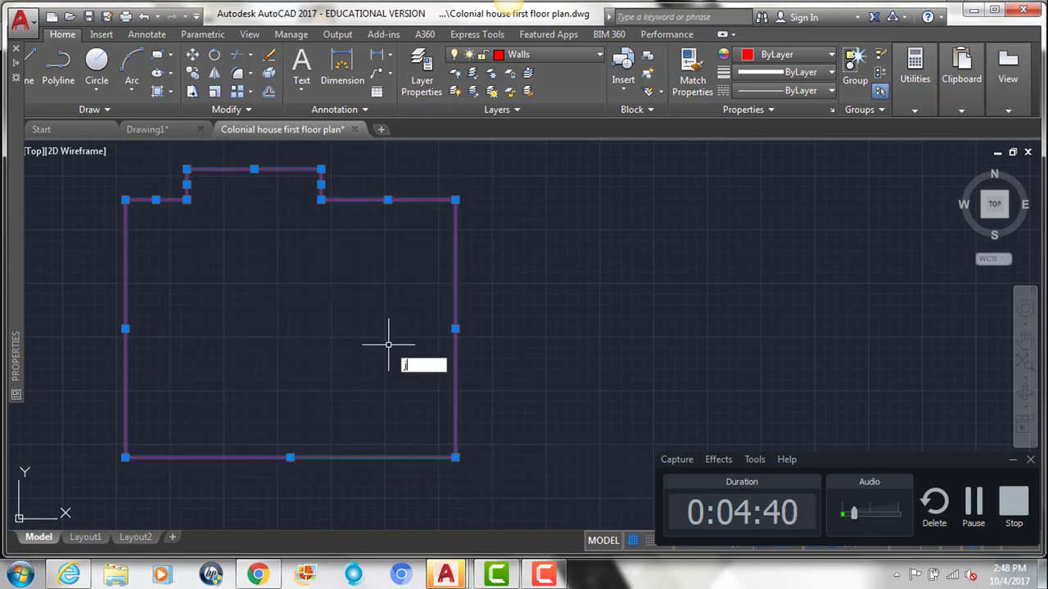
# - Join the wall lines and offset the outline 5 inward to form the inner wall line
pyautogui.press('Escape')
pyautogui.click(354, 202)
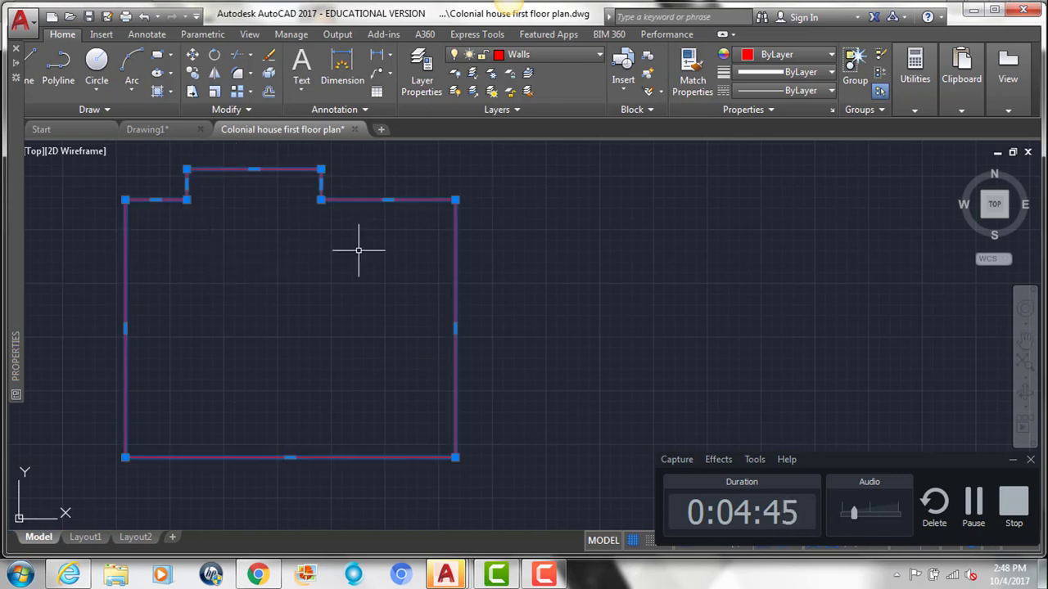
pyautogui.press('Escape')
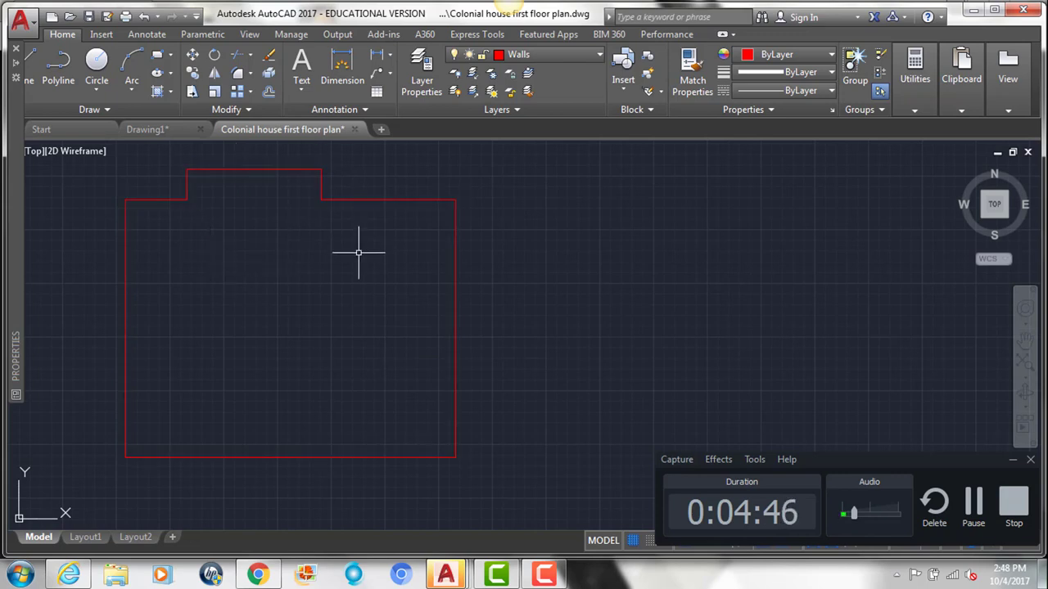
pyautogui.write('o')
pyautogui.press('Return')
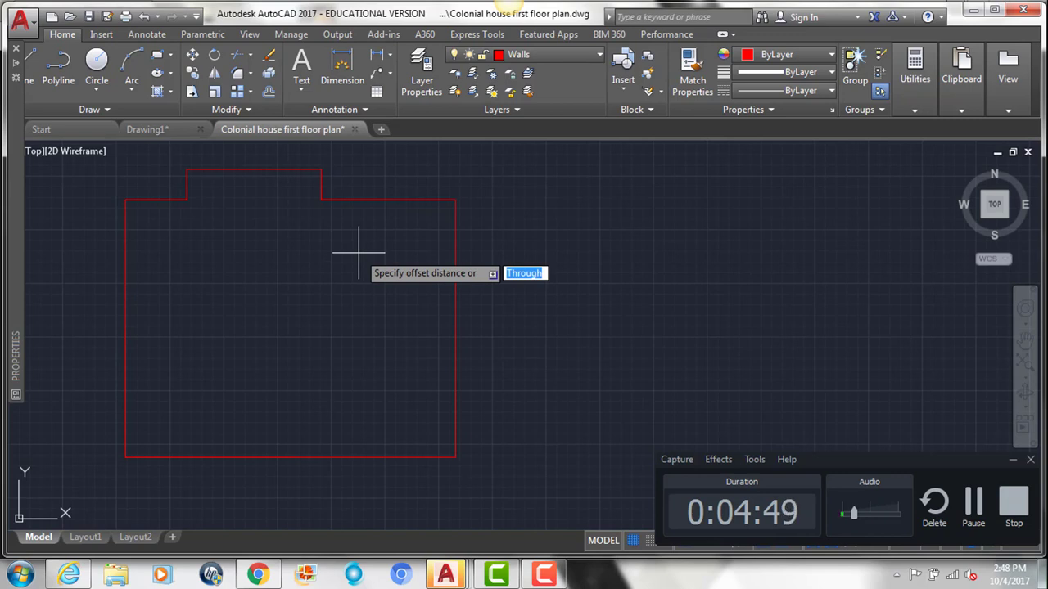
pyautogui.write('5')
pyautogui.press('Return')
pyautogui.click(409, 200)
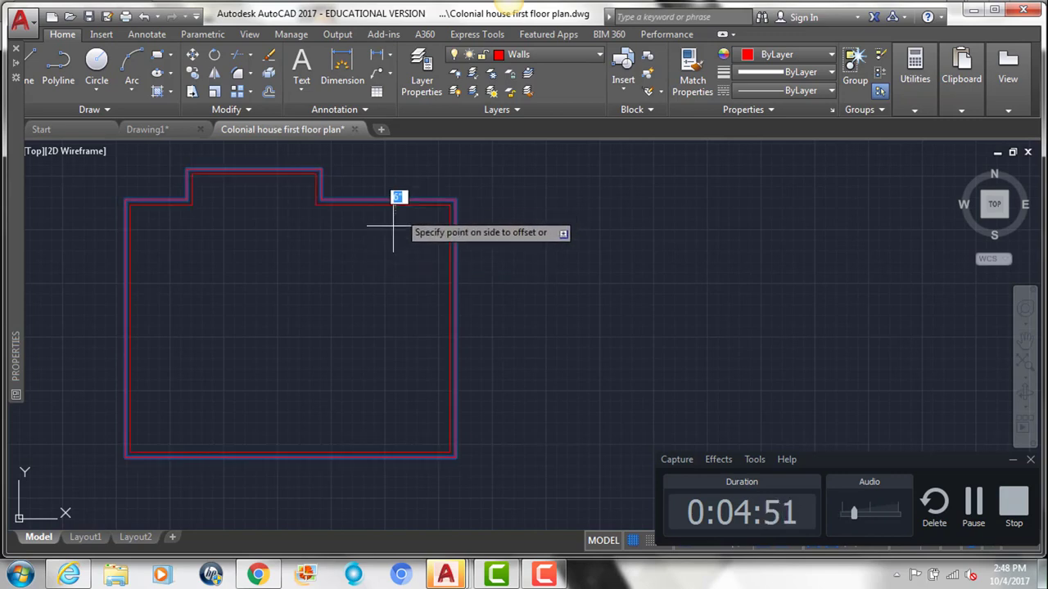
pyautogui.click(393, 232)
pyautogui.press('Escape')
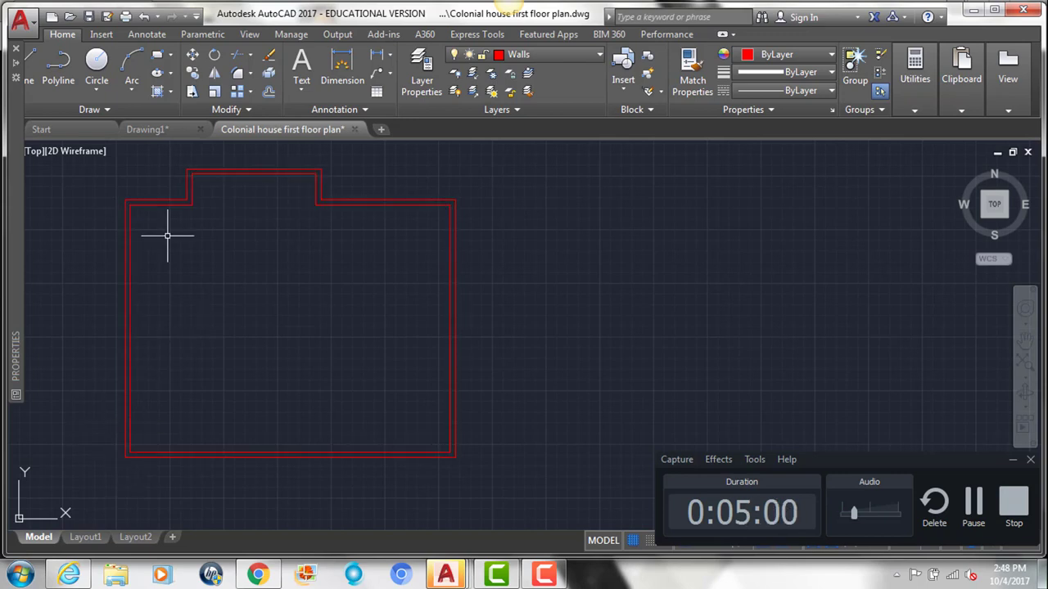
pyautogui.moveTo(308, 283); pyautogui.dragTo(345, 289, button='middle')
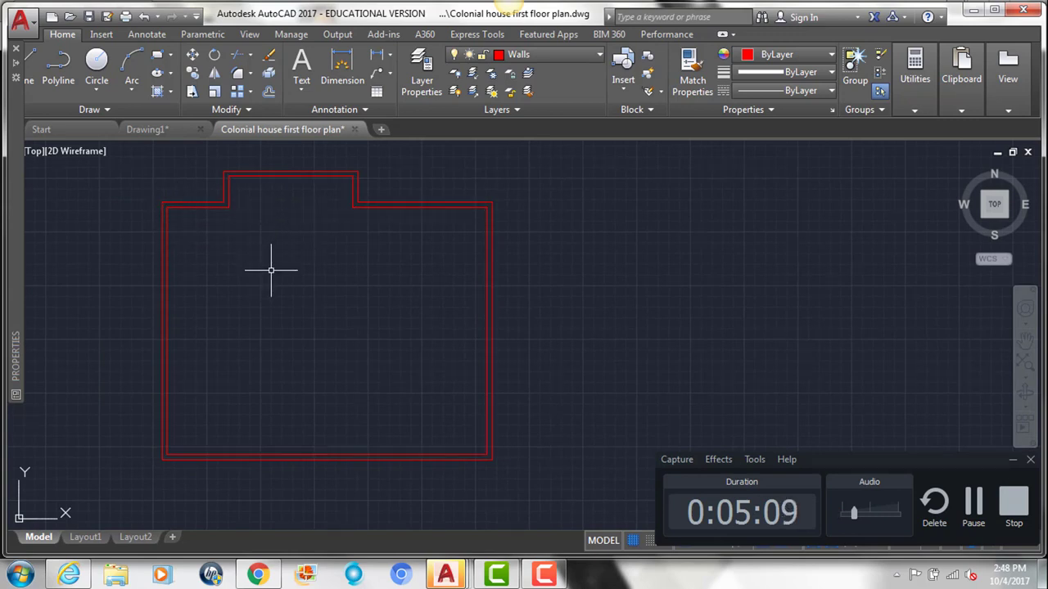
# - Copy the existing window block to the clipboard
pyautogui.scroll(-2, 269, 250)
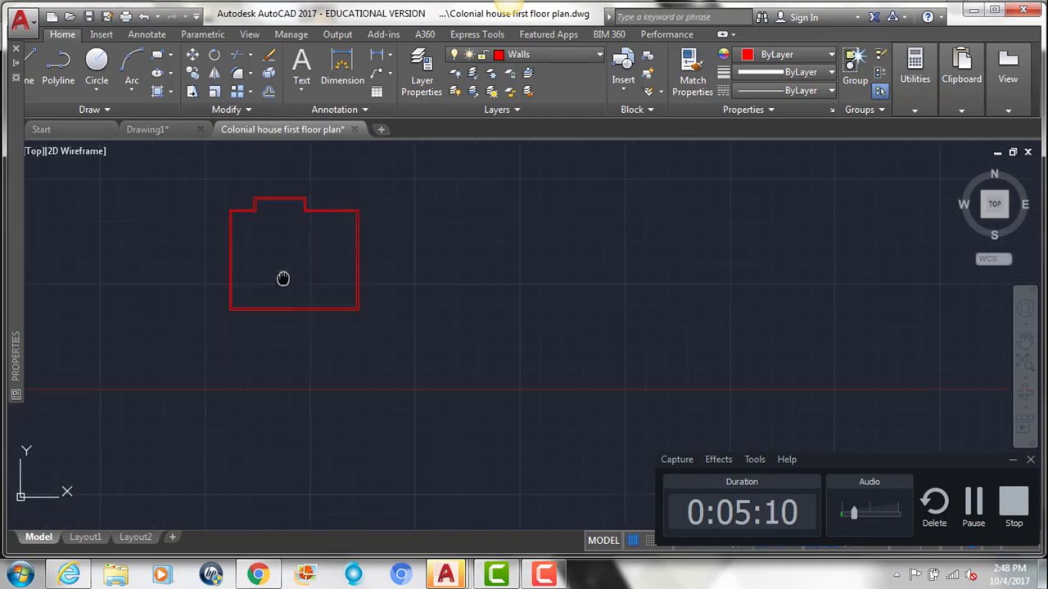
pyautogui.moveTo(283, 276); pyautogui.dragTo(278, 246, button='middle')
pyautogui.moveTo(253, 335); pyautogui.dragTo(452, 363, button='middle')
pyautogui.scroll(-2, 265, 323)
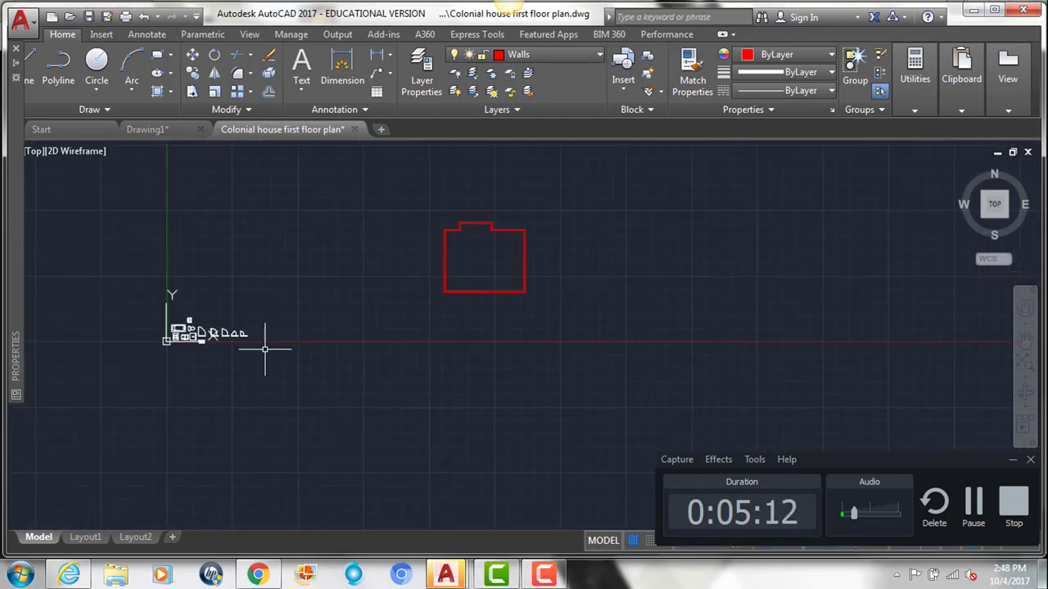
pyautogui.scroll(3, 200, 343)
pyautogui.scroll(2, 173, 275)
pyautogui.click(174, 264)
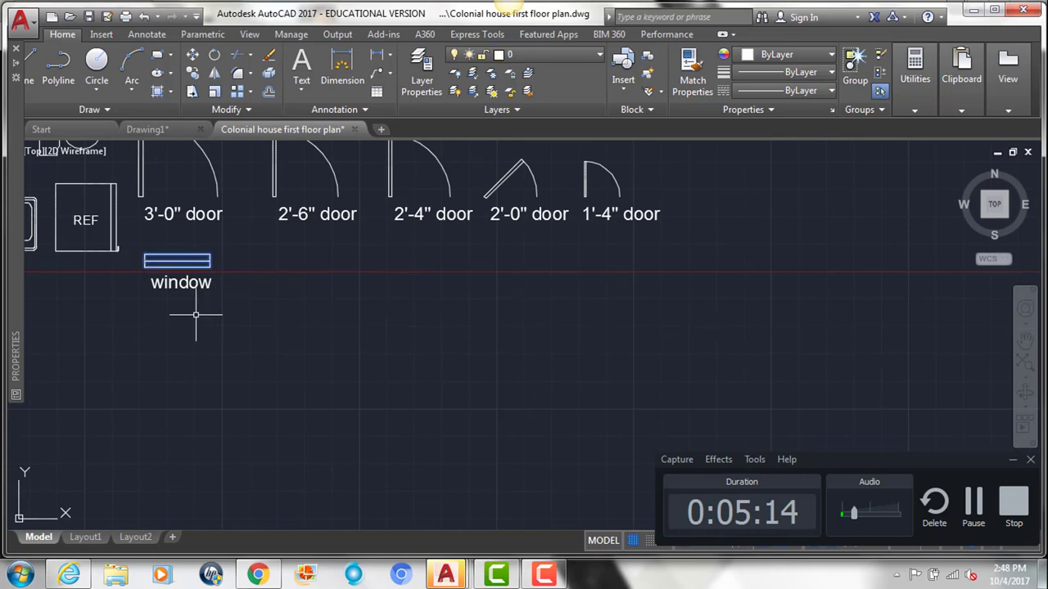
pyautogui.hotkey('ctrl', 'c')
# - Paste the window just above the wall near its corner and move it onto the Windows layer
pyautogui.hotkey('ctrl', 'v')
pyautogui.scroll(-2, 194, 363)
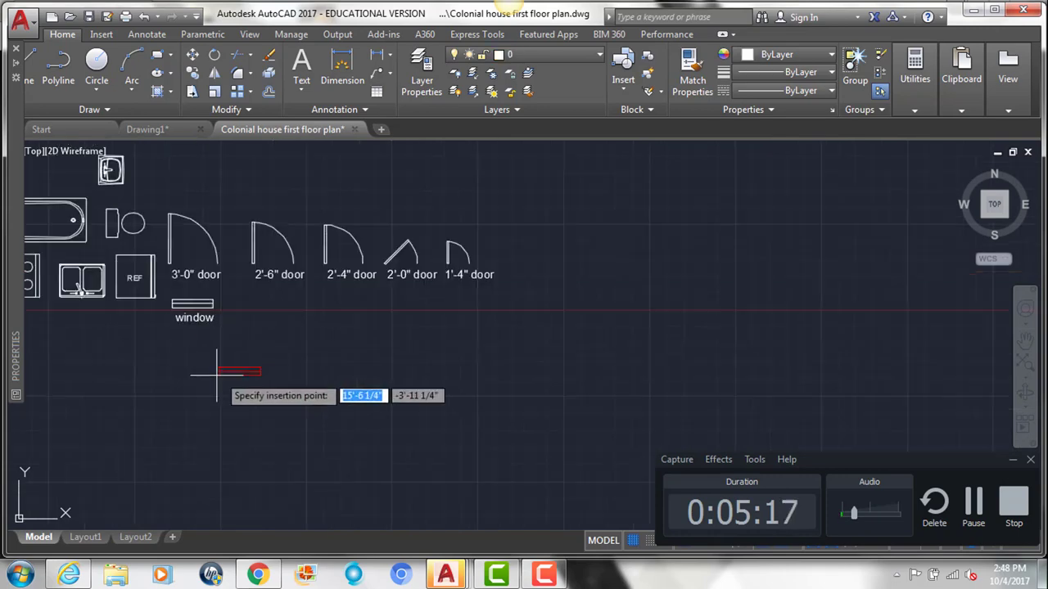
pyautogui.scroll(-2, 251, 362)
pyautogui.scroll(-1, 234, 344)
pyautogui.moveTo(234, 344); pyautogui.dragTo(561, 264, button='middle')
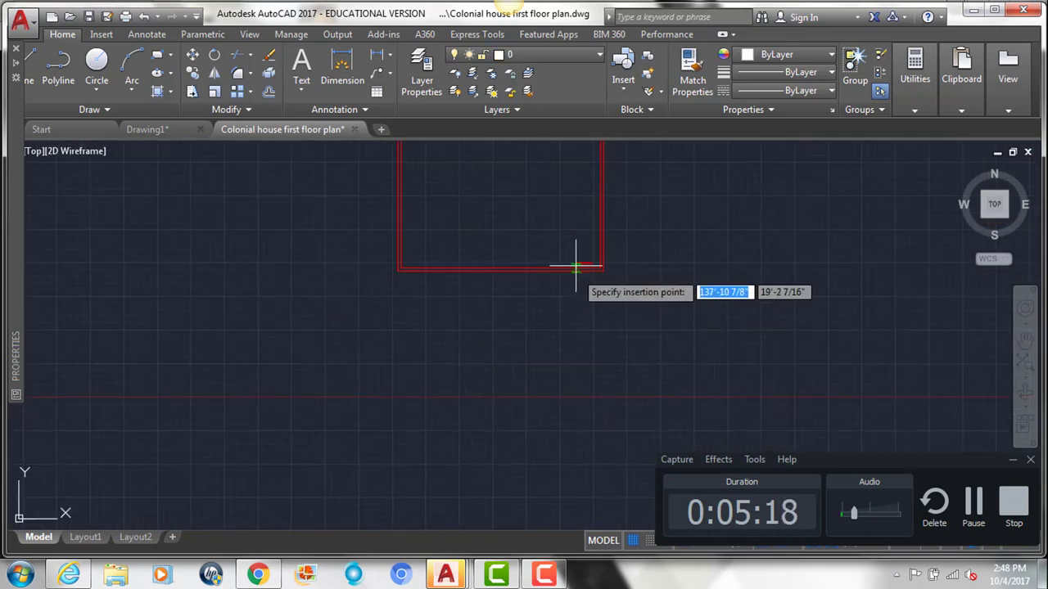
pyautogui.scroll(-1, 554, 257)
pyautogui.scroll(3, 553, 253)
pyautogui.click(553, 253)
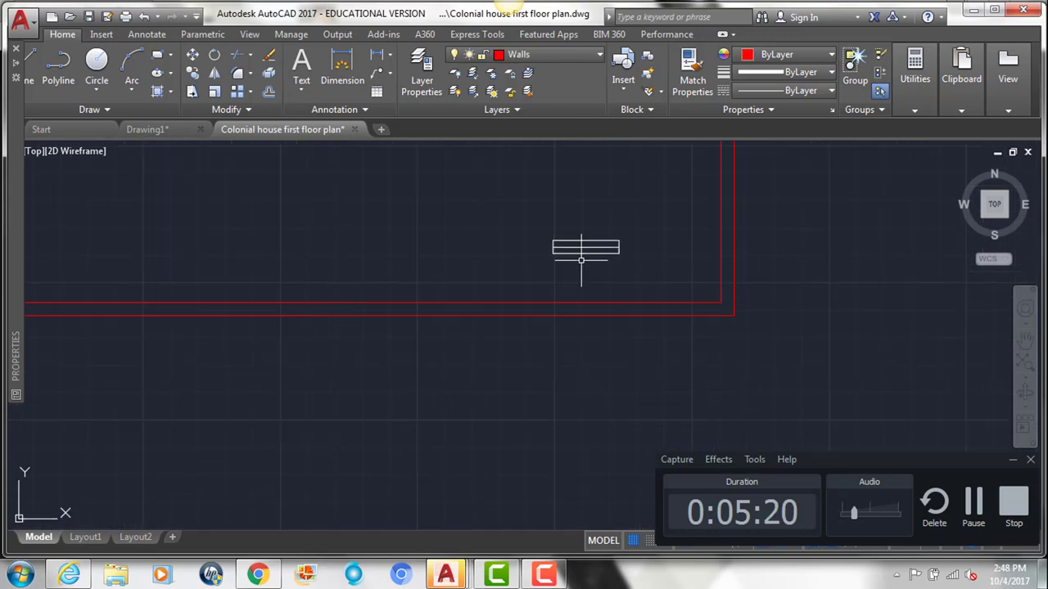
pyautogui.click(572, 245)
pyautogui.click(541, 62)
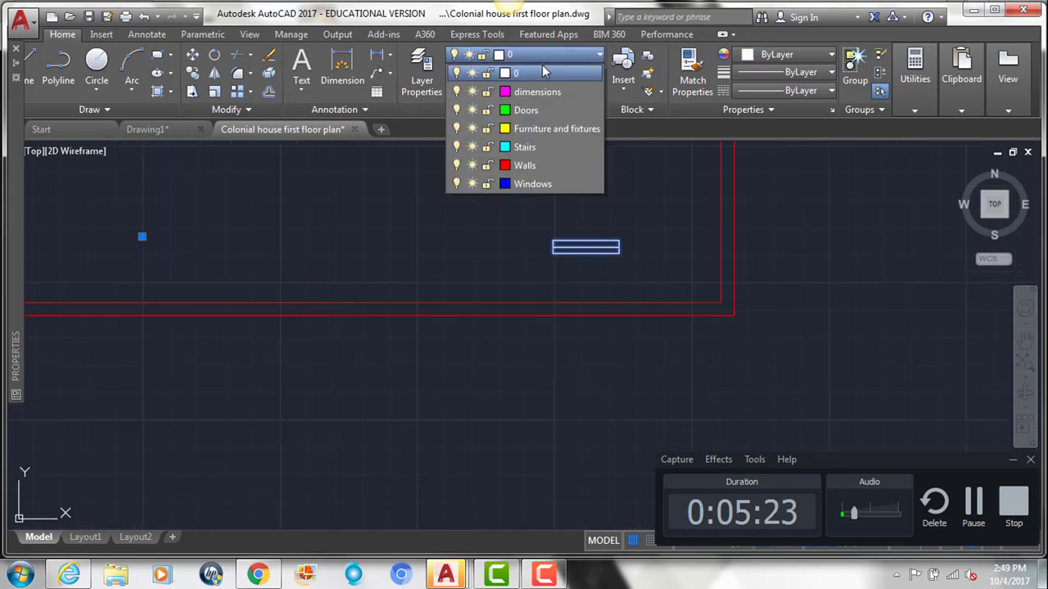
pyautogui.click(538, 180)
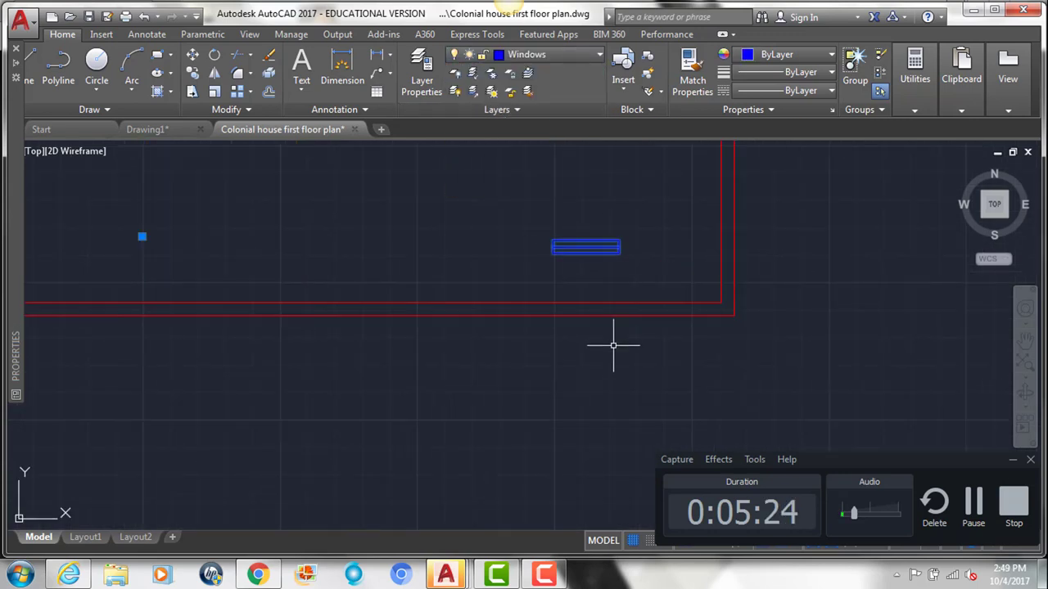
# - On layer 0, draw a 3'3.5" guide line left from the outer wall corner with a tick up to the inner wall
pyautogui.press('Escape')
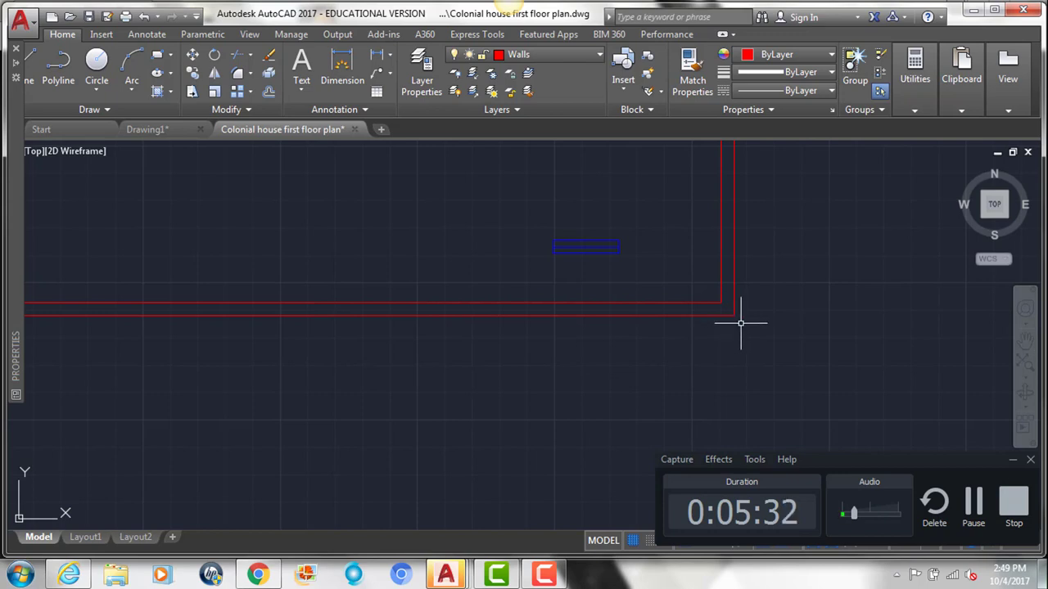
pyautogui.write('l')
pyautogui.press('Return')
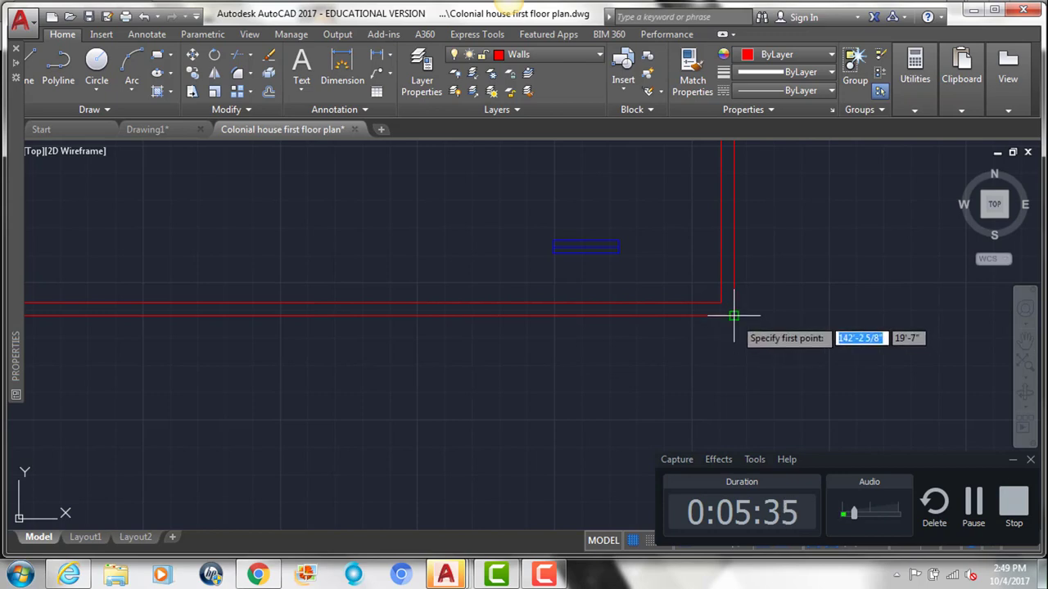
pyautogui.click(571, 56)
pyautogui.click(527, 73)
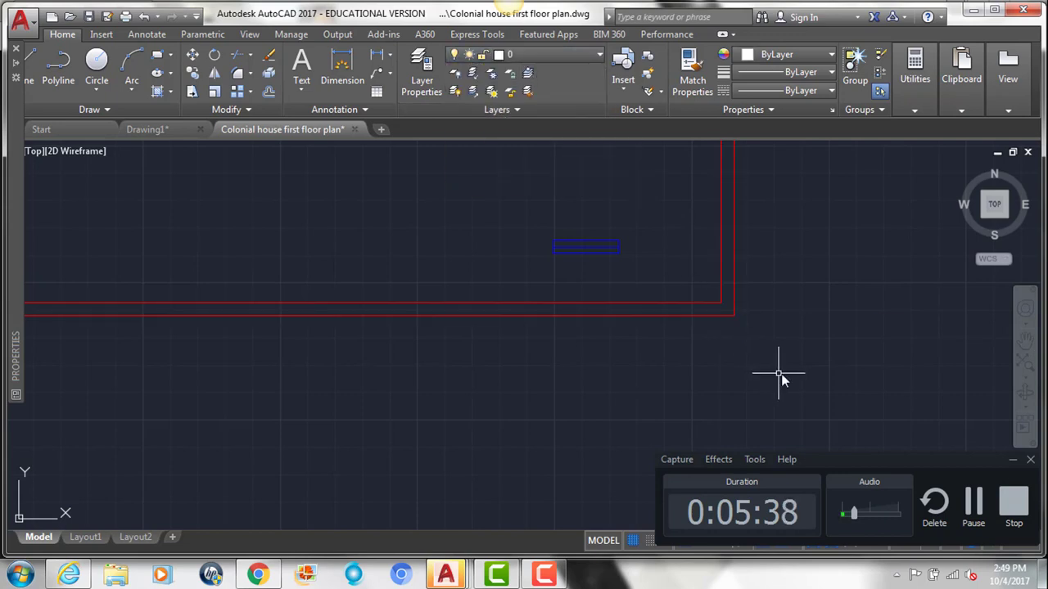
pyautogui.click(733, 315)
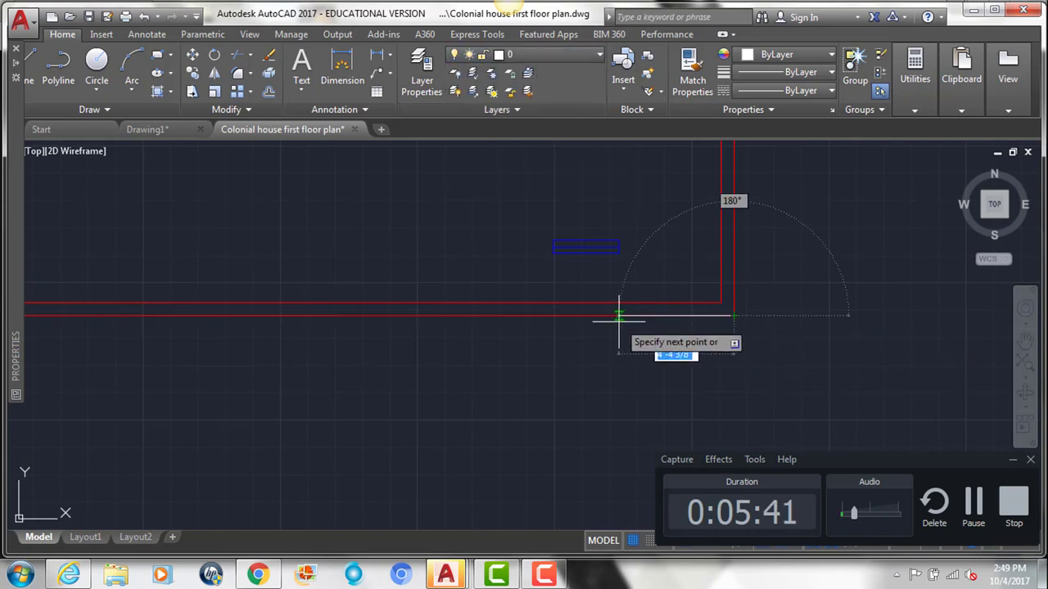
pyautogui.write("3'3.5")
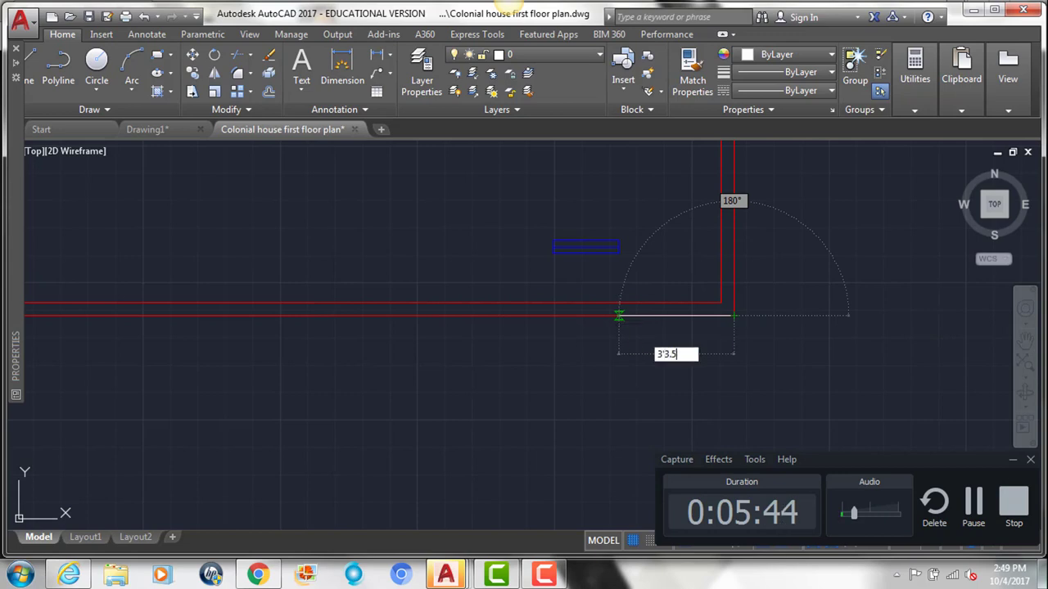
pyautogui.press('Return')
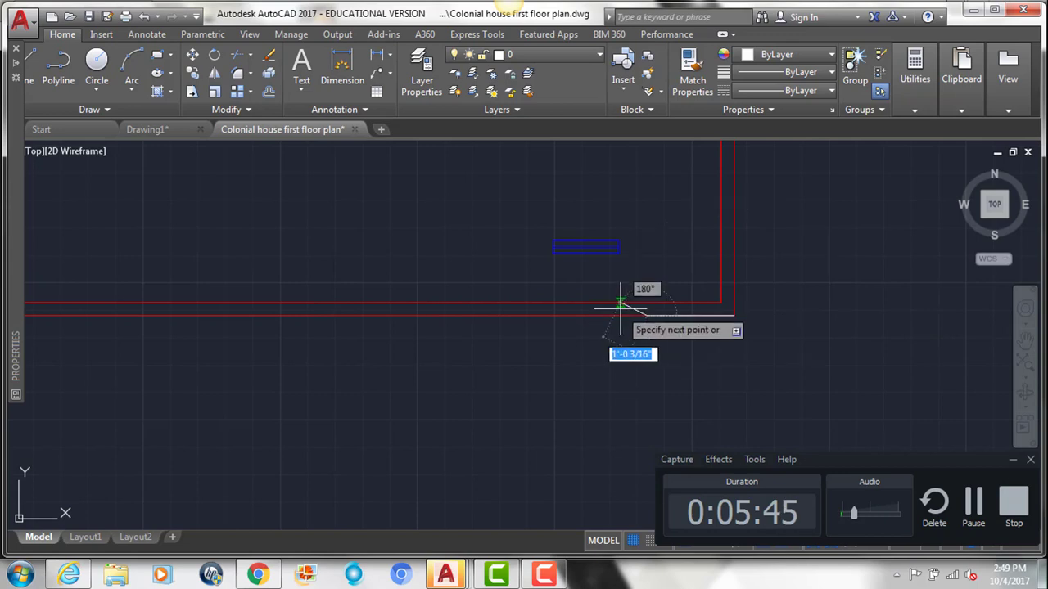
pyautogui.click(667, 298)
pyautogui.press('Escape')
pyautogui.scroll(4, 684, 299)
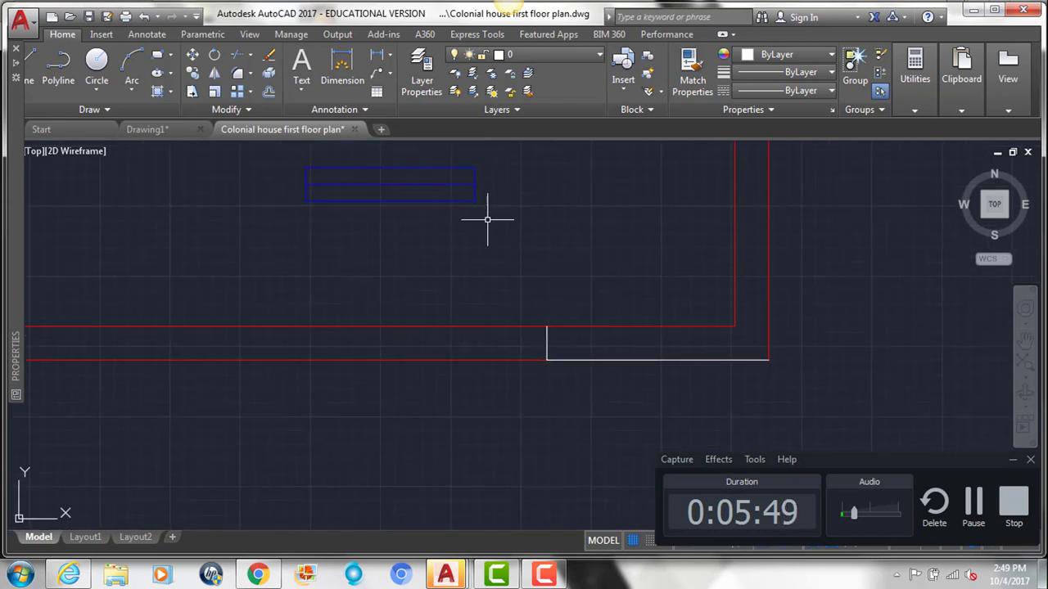
pyautogui.click(433, 199)
# - Move the window block onto the guide tick in the bottom wall
pyautogui.write('m')
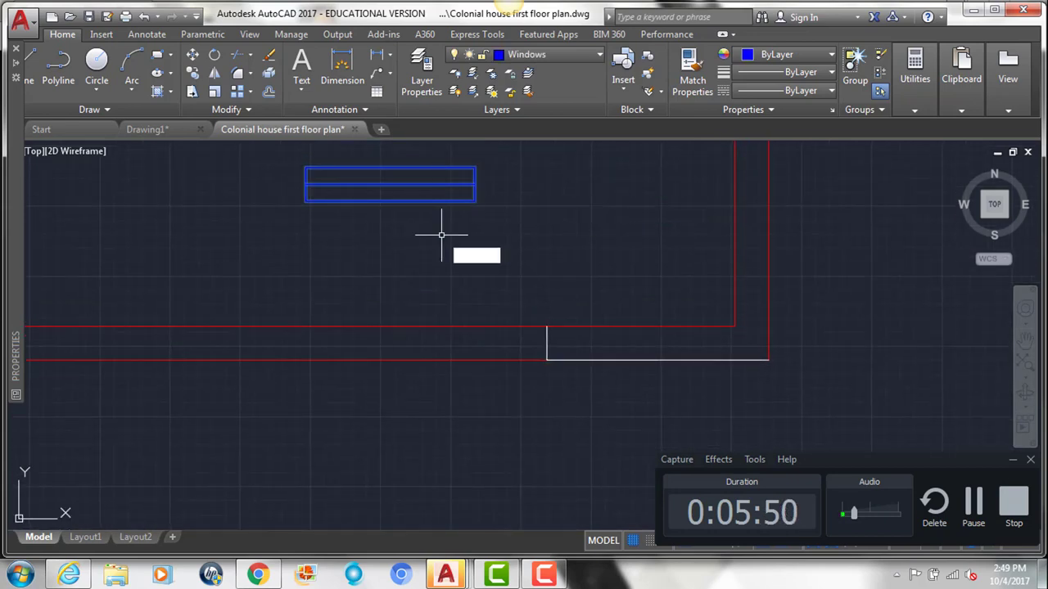
pyautogui.press('Return')
pyautogui.click(387, 200)
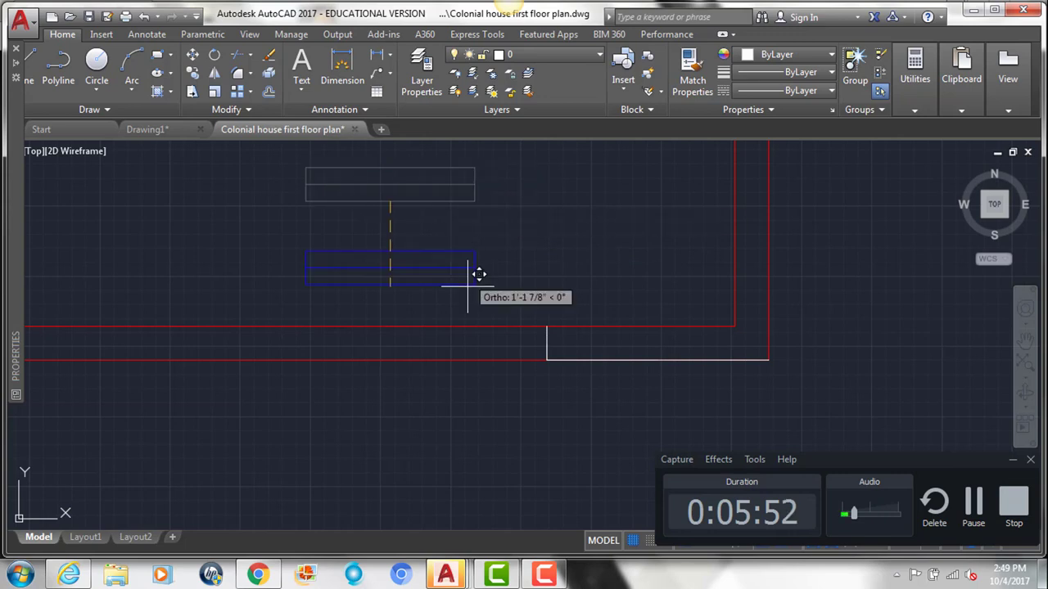
pyautogui.click(547, 348)
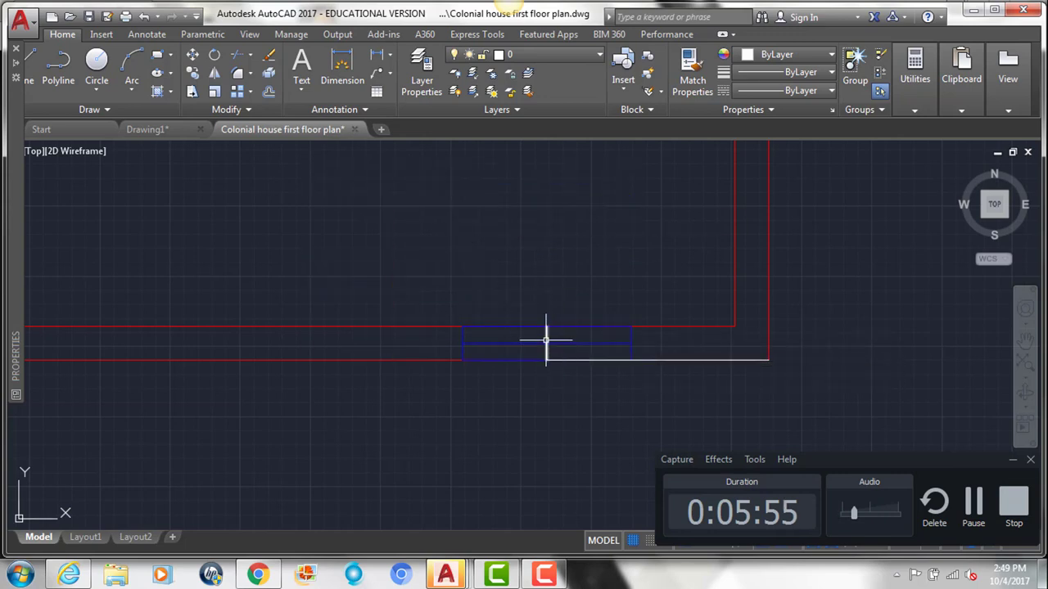
# - Erase the vertical and horizontal white guide lines
pyautogui.click(548, 344)
pyautogui.click(655, 358)
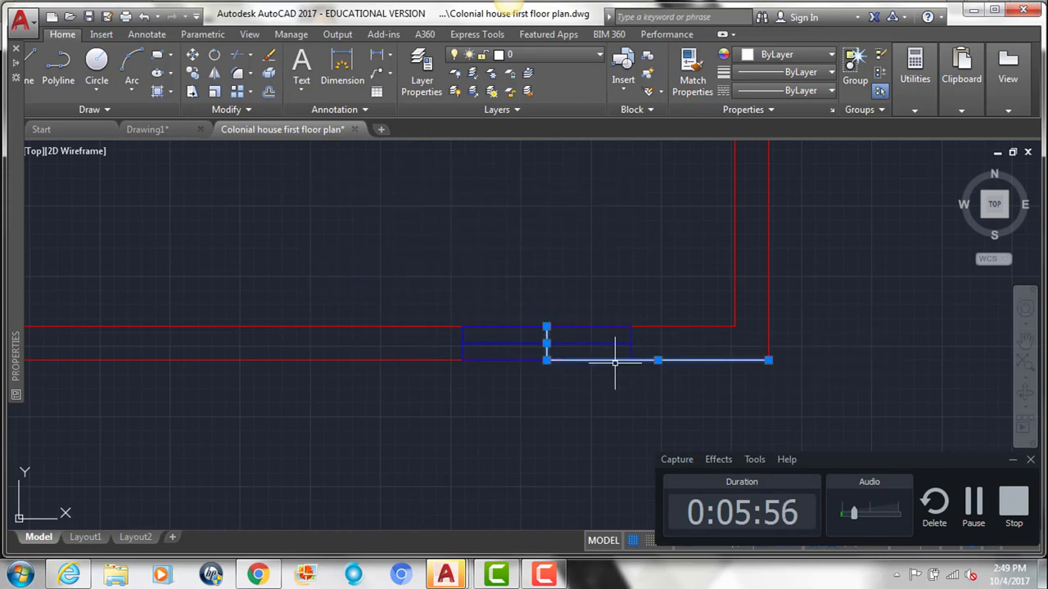
pyautogui.press('Delete')
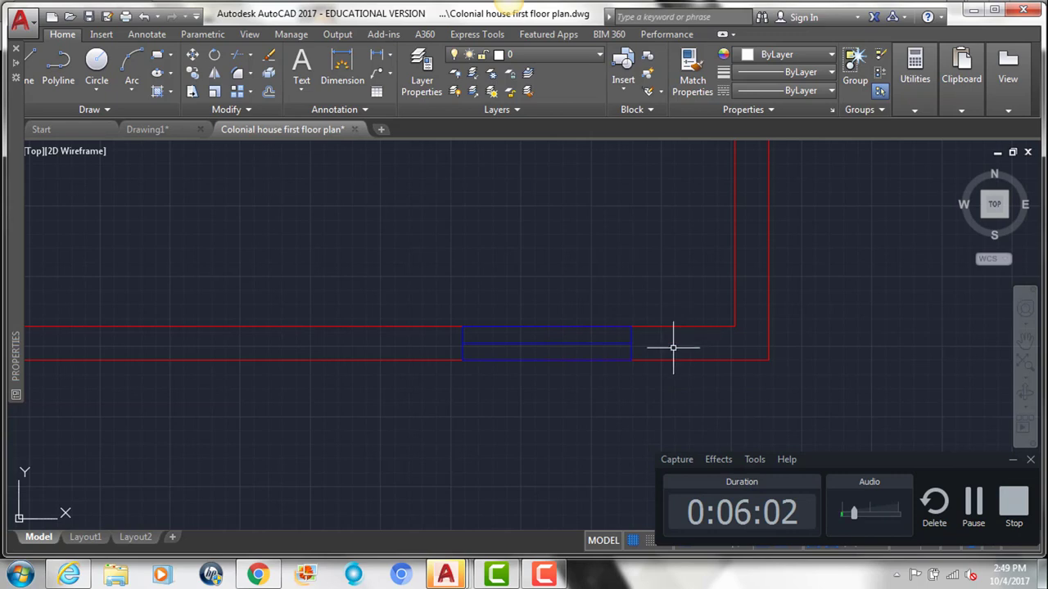
# - Copy the placed window block 6' to the left along the bottom wall
pyautogui.click(598, 344)
pyautogui.write('c')
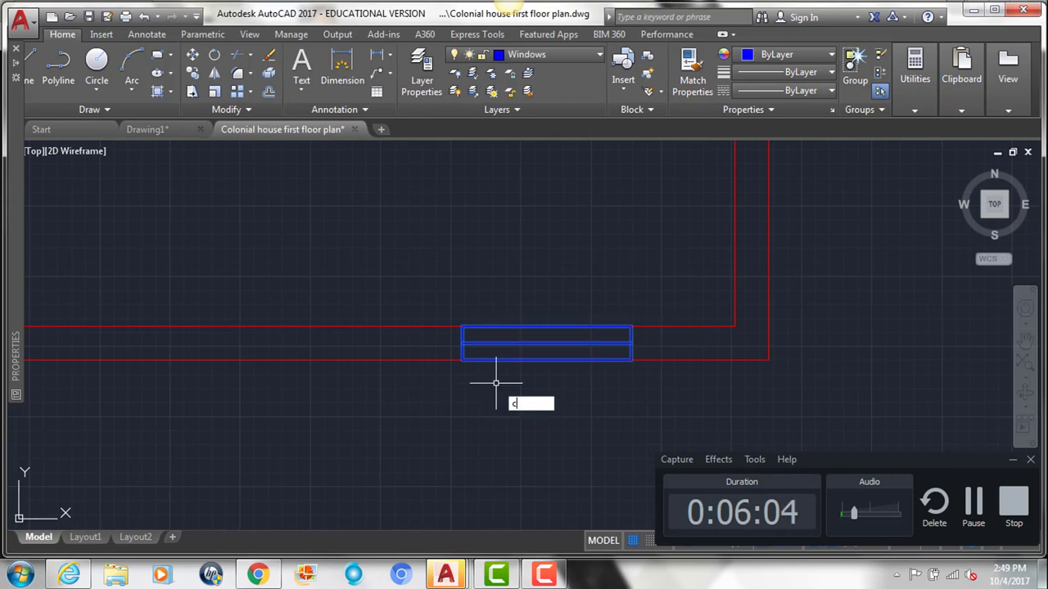
pyautogui.press('Return')
pyautogui.click(547, 358)
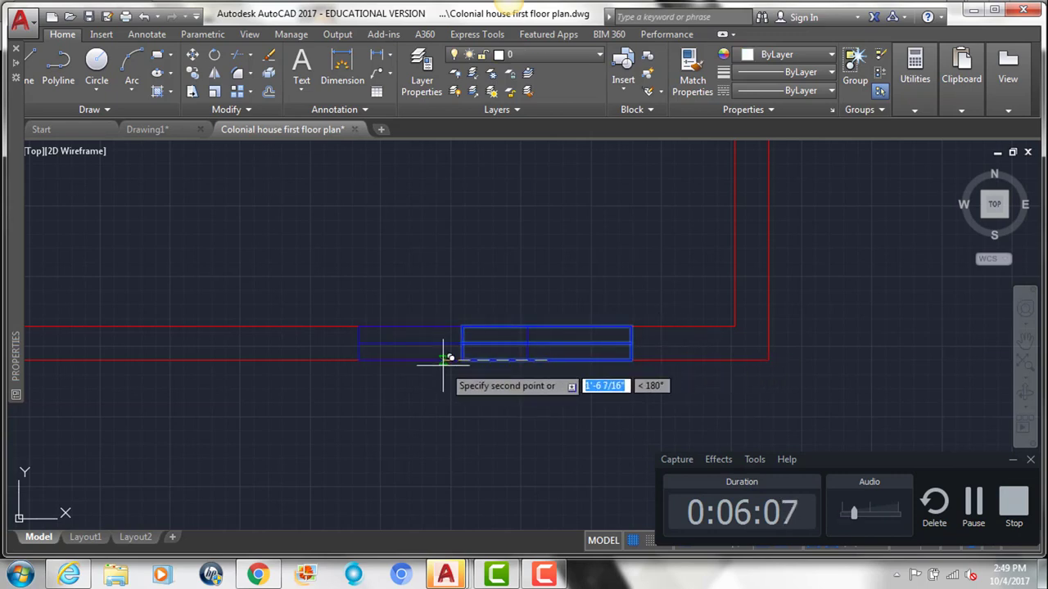
pyautogui.write('6')
pyautogui.press('Return')
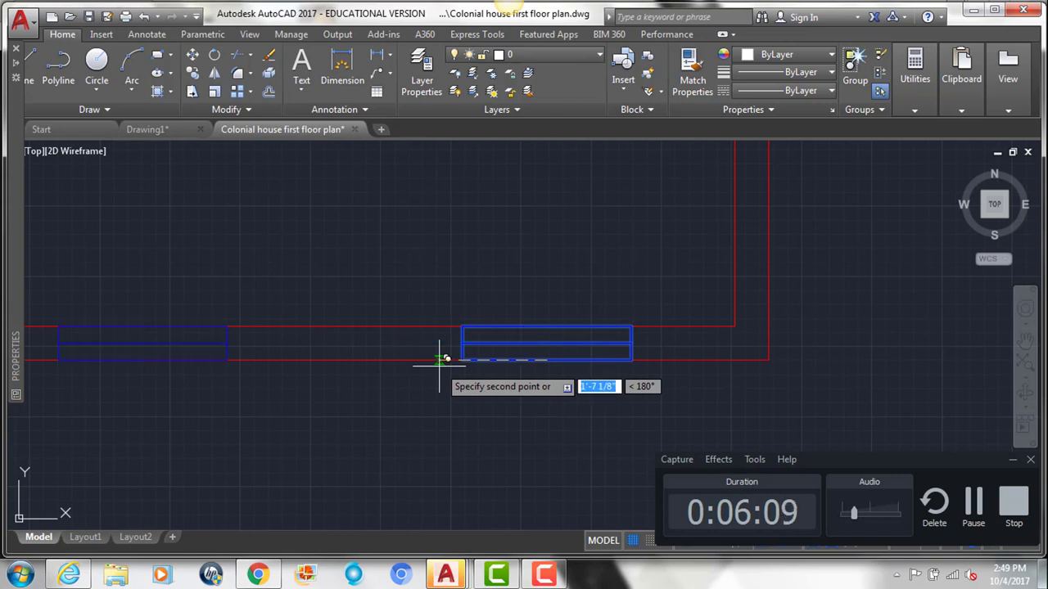
pyautogui.press('Escape')
pyautogui.moveTo(437, 358); pyautogui.dragTo(470, 345, button='middle')
# - Check the window spacing with two DIST measurements between the wall corner and left end
pyautogui.write('d')
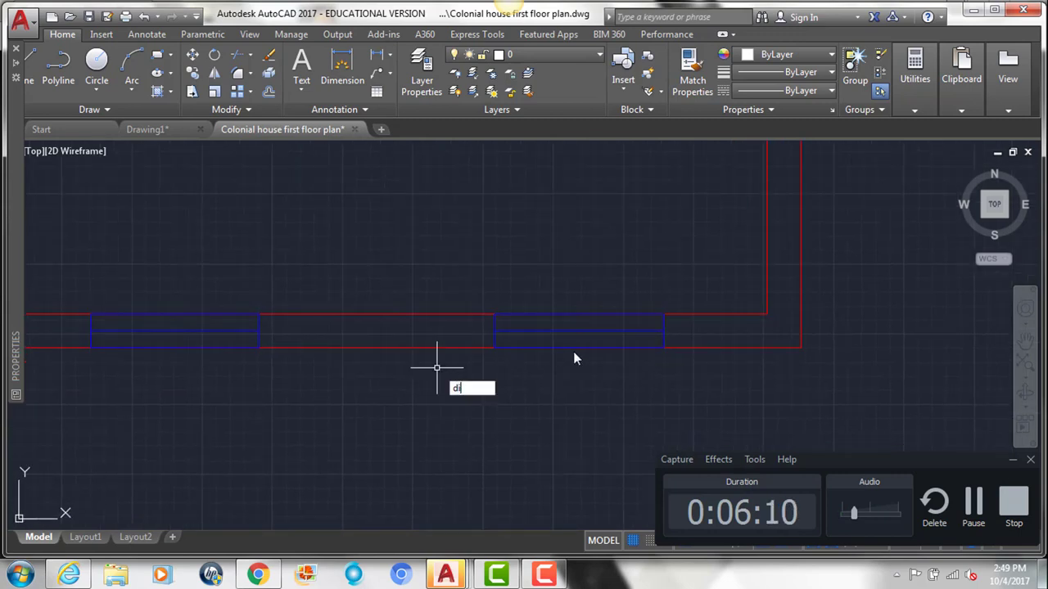
pyautogui.write('i')
pyautogui.press('Return')
pyautogui.click(578, 347)
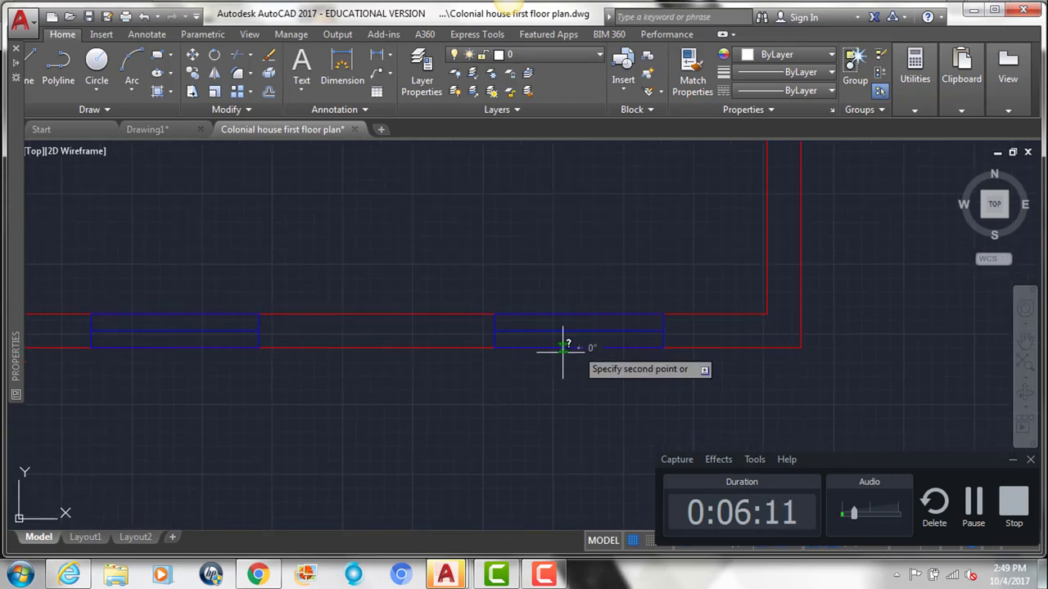
pyautogui.click(174, 347)
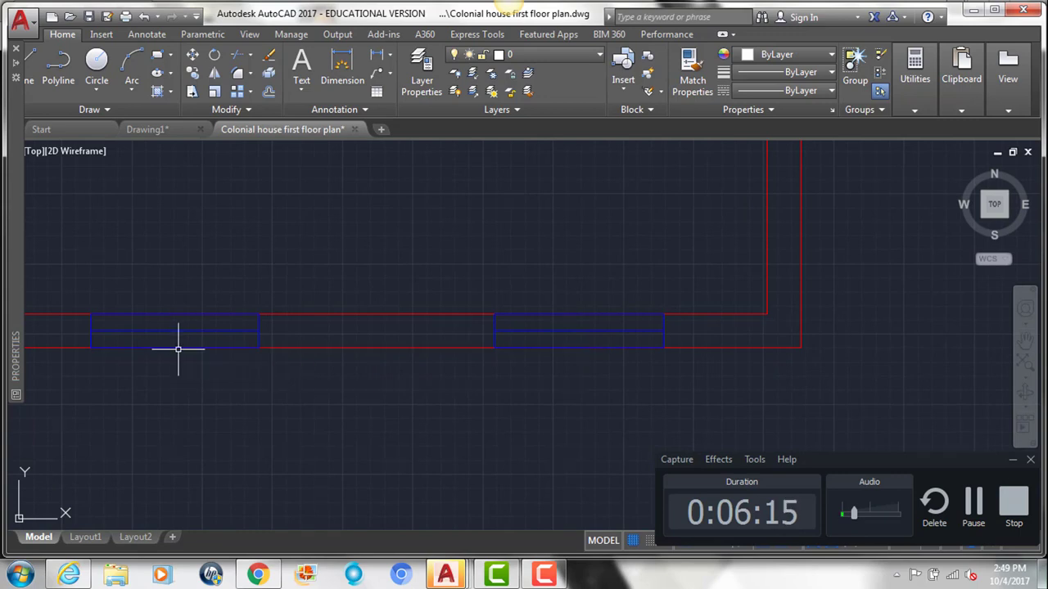
pyautogui.write('d')
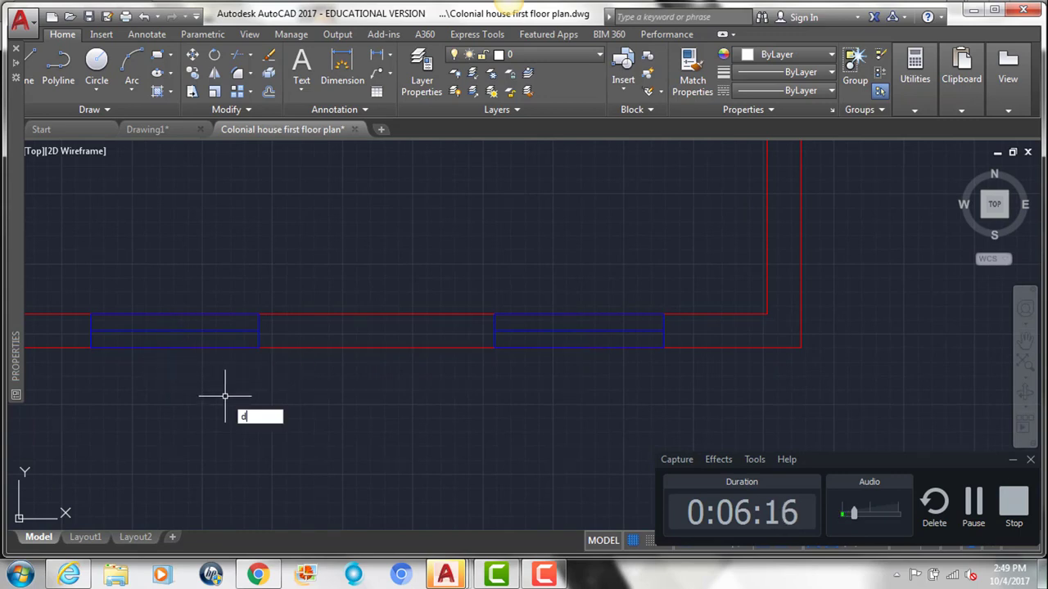
pyautogui.write('i')
pyautogui.press('Return')
pyautogui.click(174, 348)
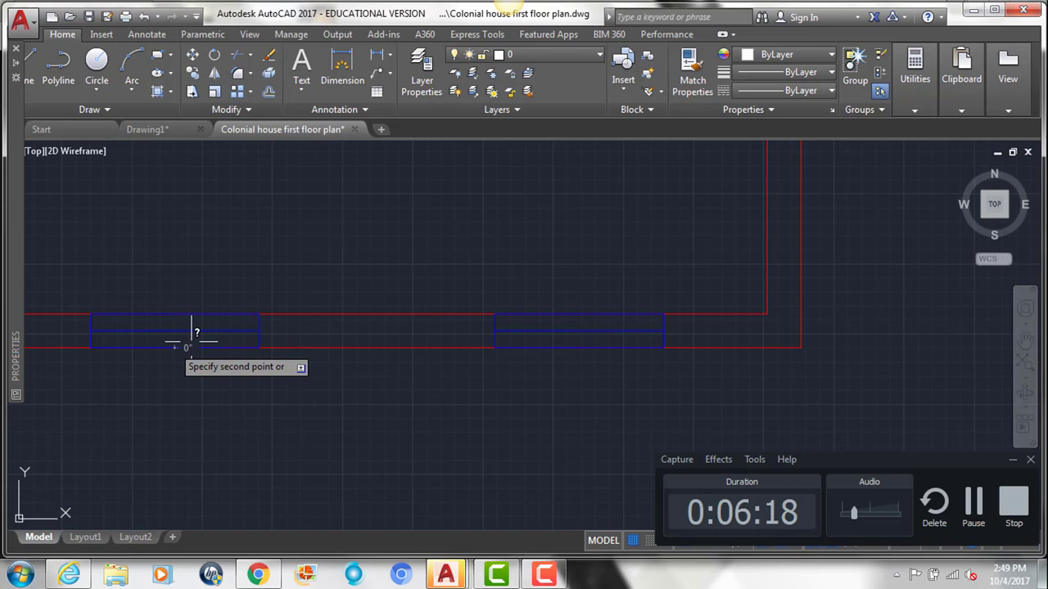
pyautogui.click(579, 348)
pyautogui.scroll(-8, 652, 320)
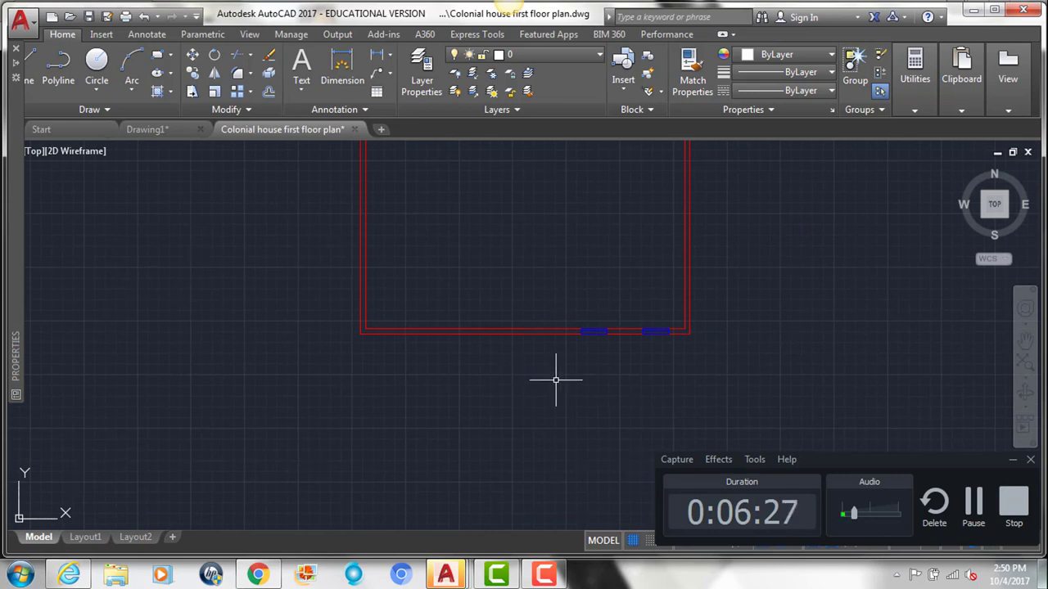
# - Draw a 6'8.5" guide line leftward from a point on the room's bottom wall
pyautogui.scroll(2, 573, 342)
pyautogui.write('l')
pyautogui.press('Return')
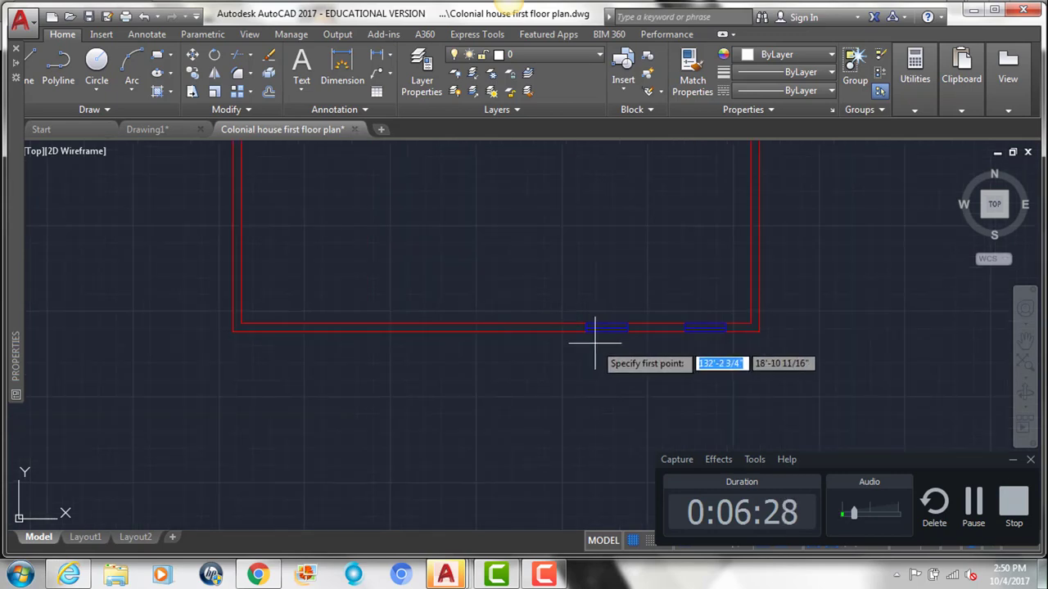
pyautogui.click(606, 329)
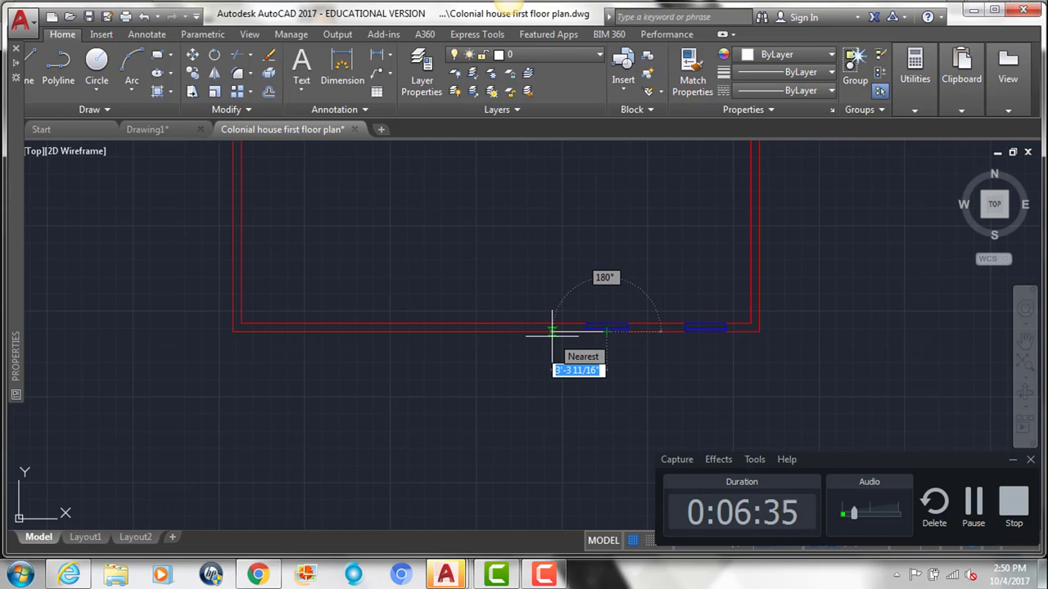
pyautogui.write("6'8.5")
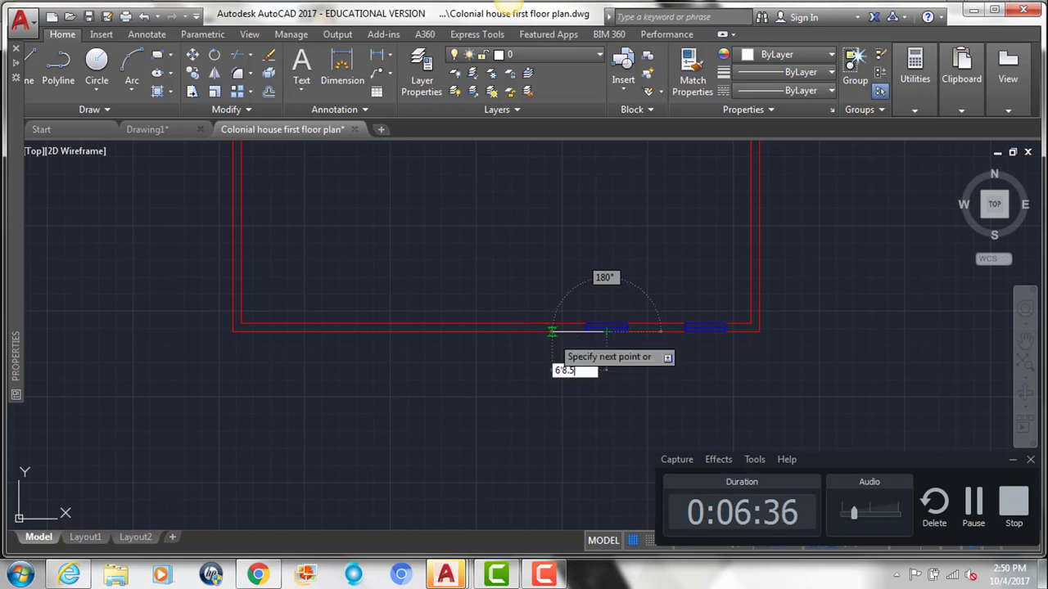
pyautogui.press('Return')
pyautogui.press('Return')
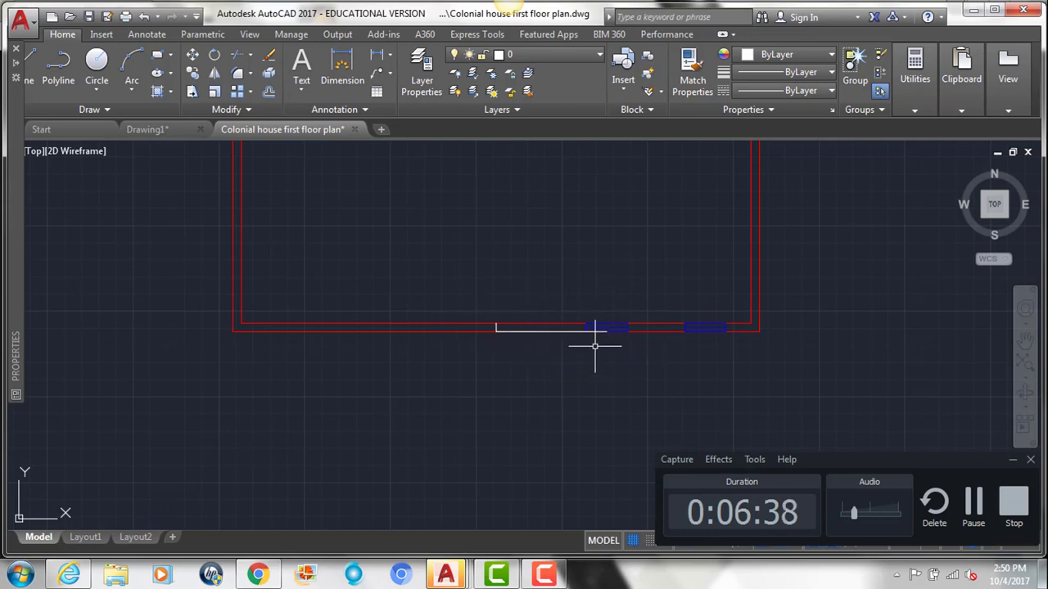
pyautogui.scroll(-5, 595, 346)
pyautogui.scroll(5, 334, 398)
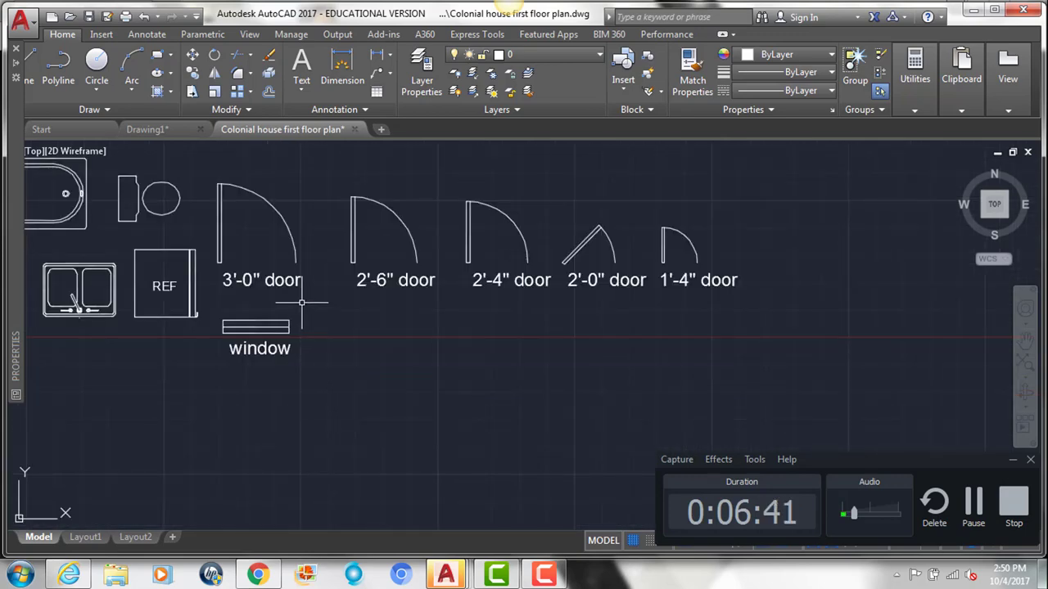
# - Paste a copy of the 3'-0" door block beside the bottom wall
pyautogui.click(282, 233)
pyautogui.hotkey('ctrl', 'c')
pyautogui.hotkey('ctrl', 'v')
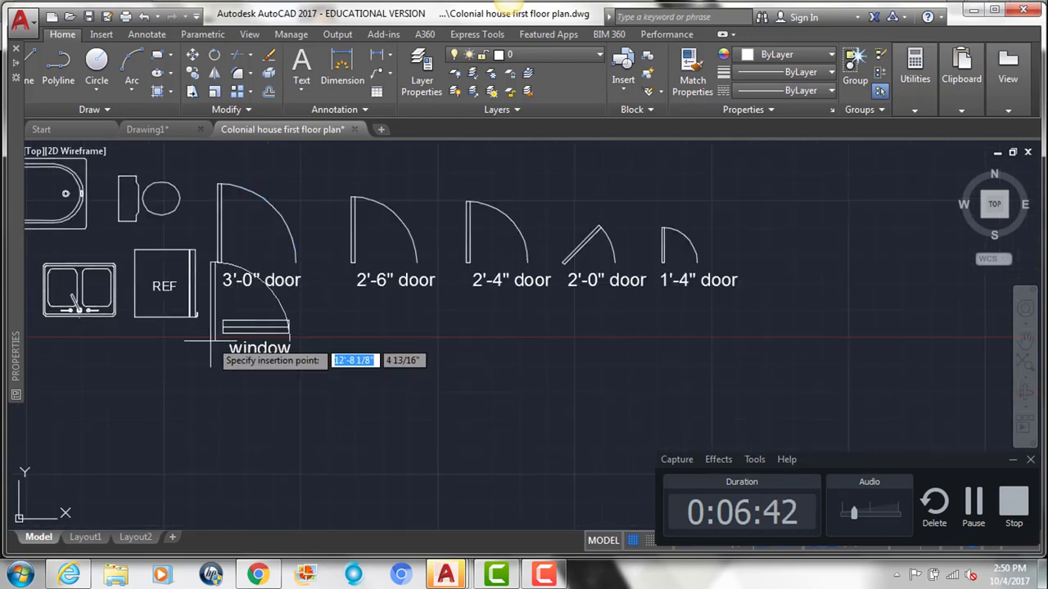
pyautogui.scroll(-5, 444, 339)
pyautogui.scroll(8, 585, 253)
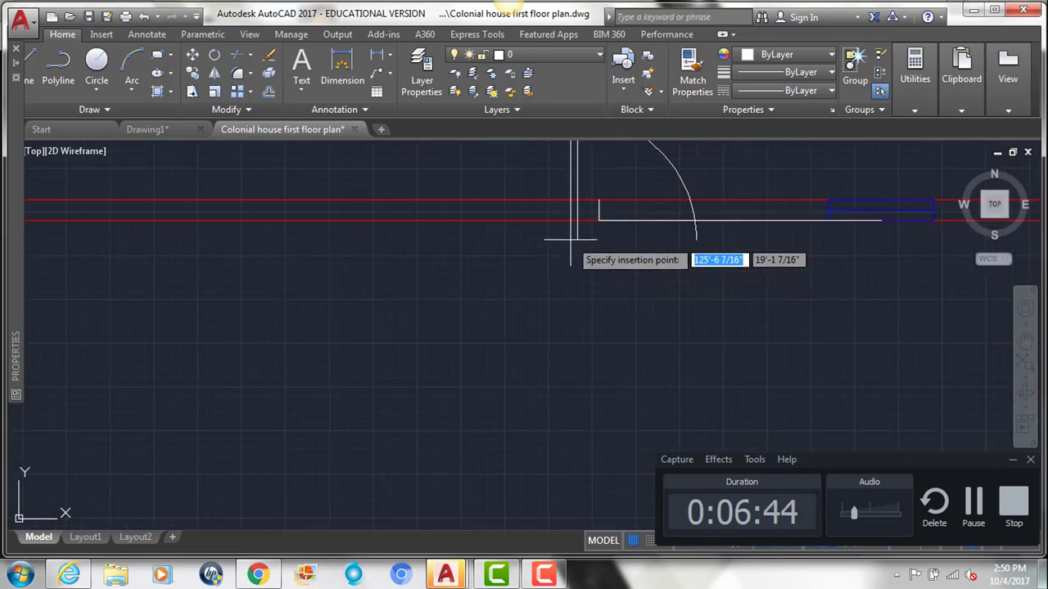
pyautogui.moveTo(570, 241); pyautogui.dragTo(495, 302, button='middle')
pyautogui.click(484, 271)
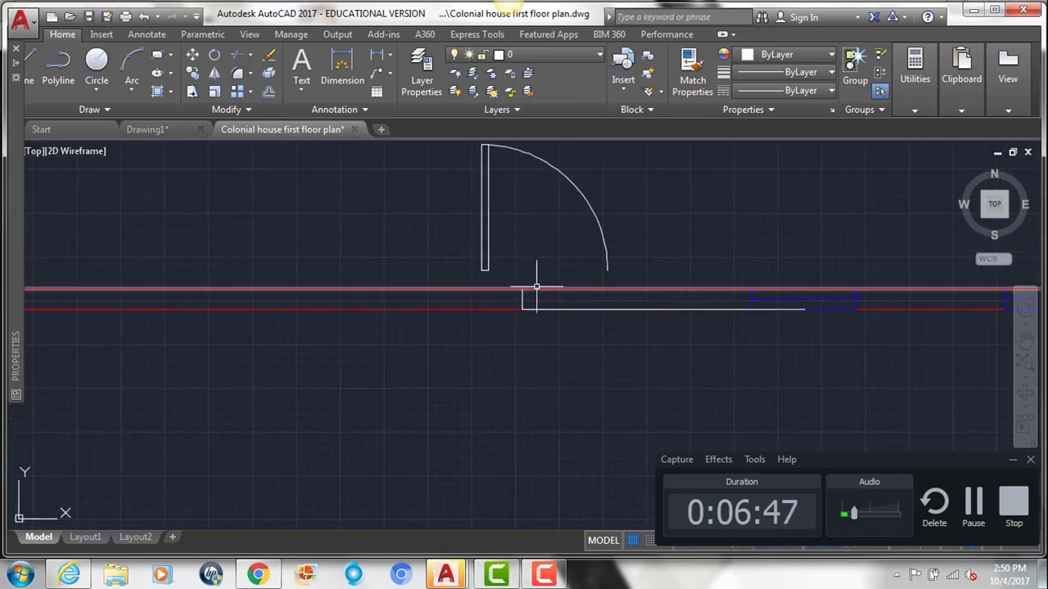
pyautogui.press('l')
pyautogui.press('Return')
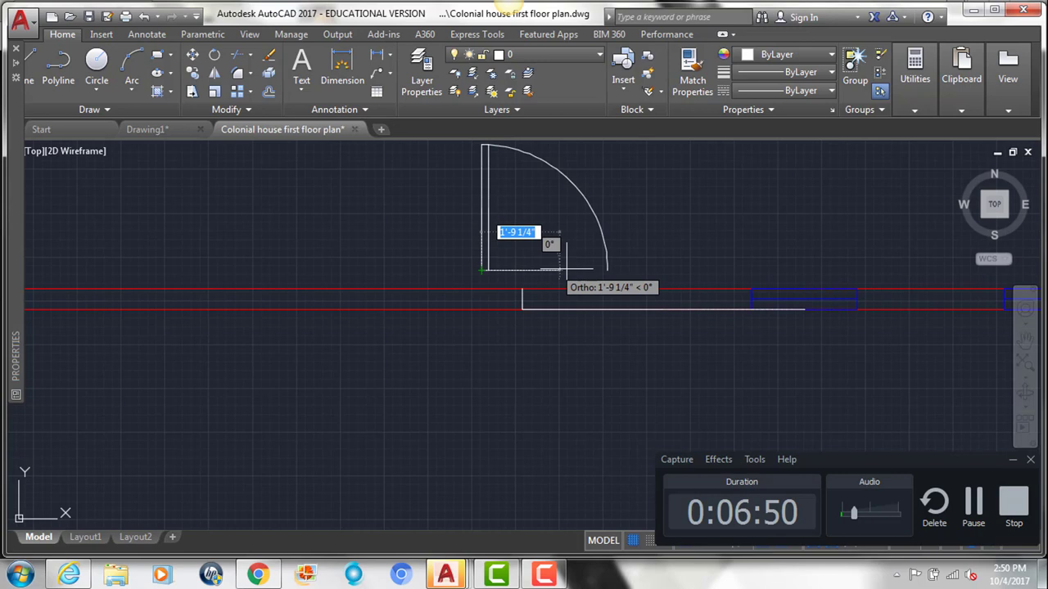
pyautogui.press('Escape')
# - Move the door copy onto the bottom wall line and erase the stray line beneath it
pyautogui.click(616, 270)
pyautogui.click(558, 241)
pyautogui.press('m')
pyautogui.press('Return')
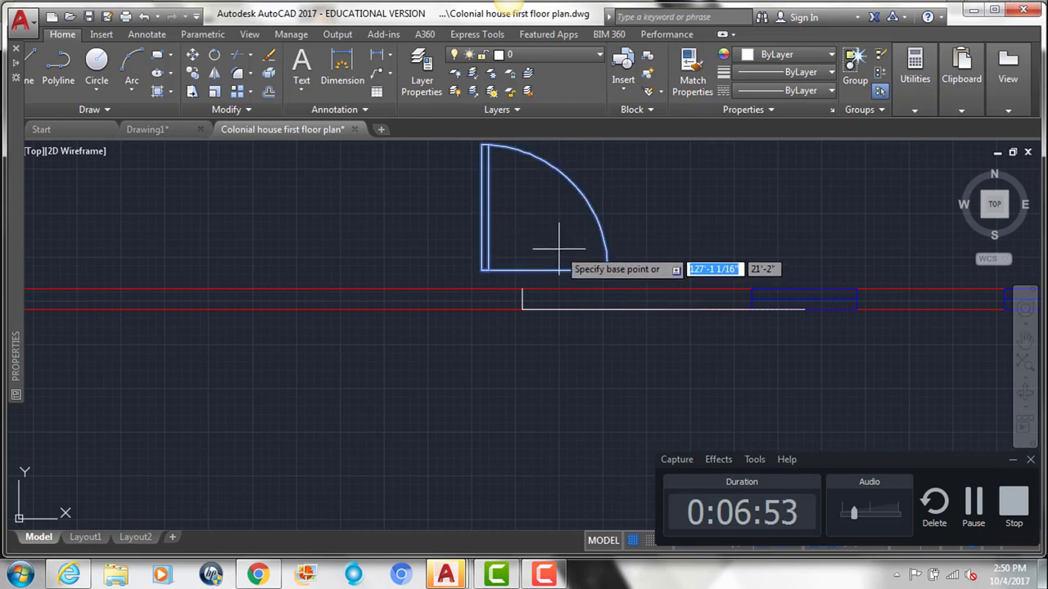
pyautogui.click(544, 270)
pyautogui.click(521, 308)
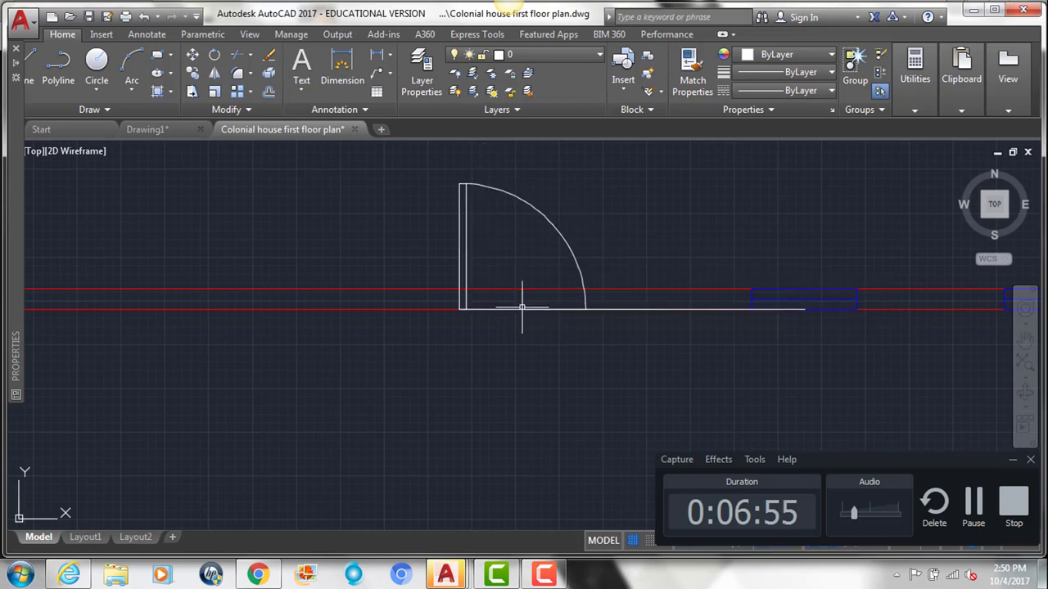
pyautogui.click(557, 310)
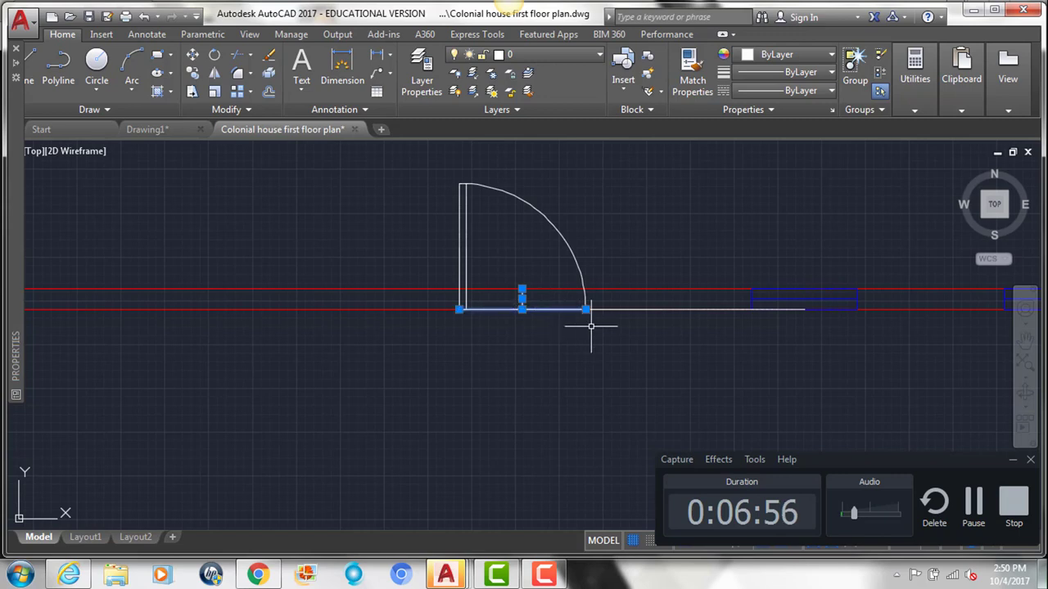
pyautogui.press('Delete')
pyautogui.click(625, 308)
pyautogui.press('Delete')
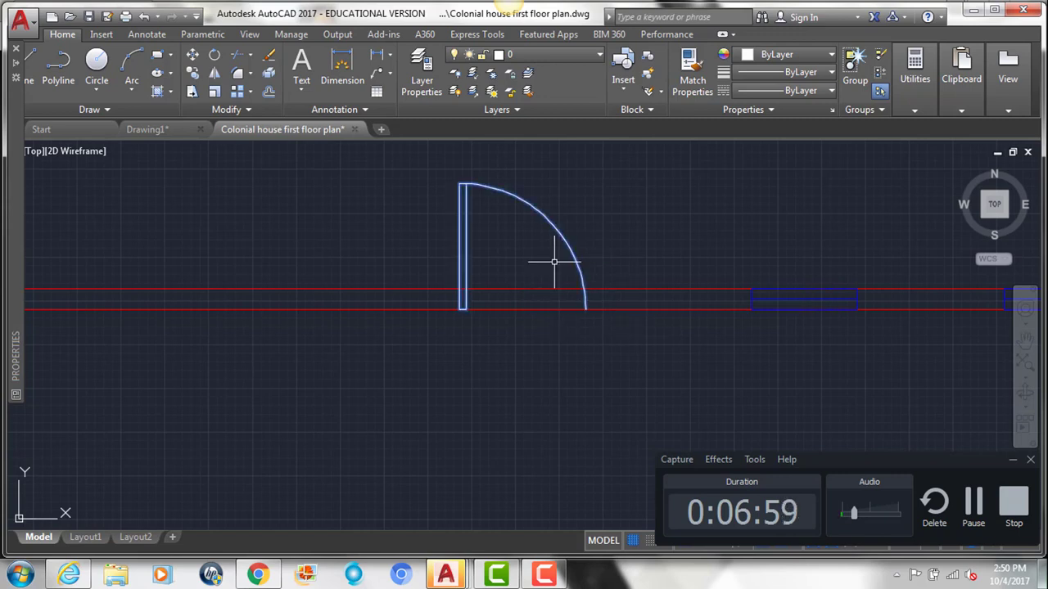
# - Move the door up so its jamb sits on the upper wall line
pyautogui.click(528, 293)
pyautogui.press('m')
pyautogui.press('space')
pyautogui.click(460, 310)
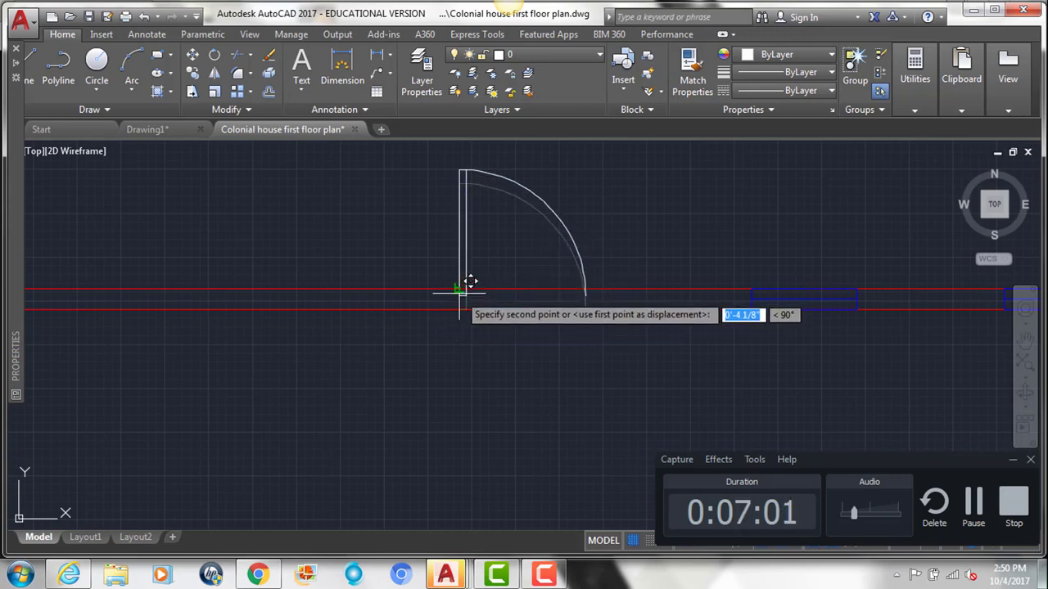
pyautogui.click(459, 289)
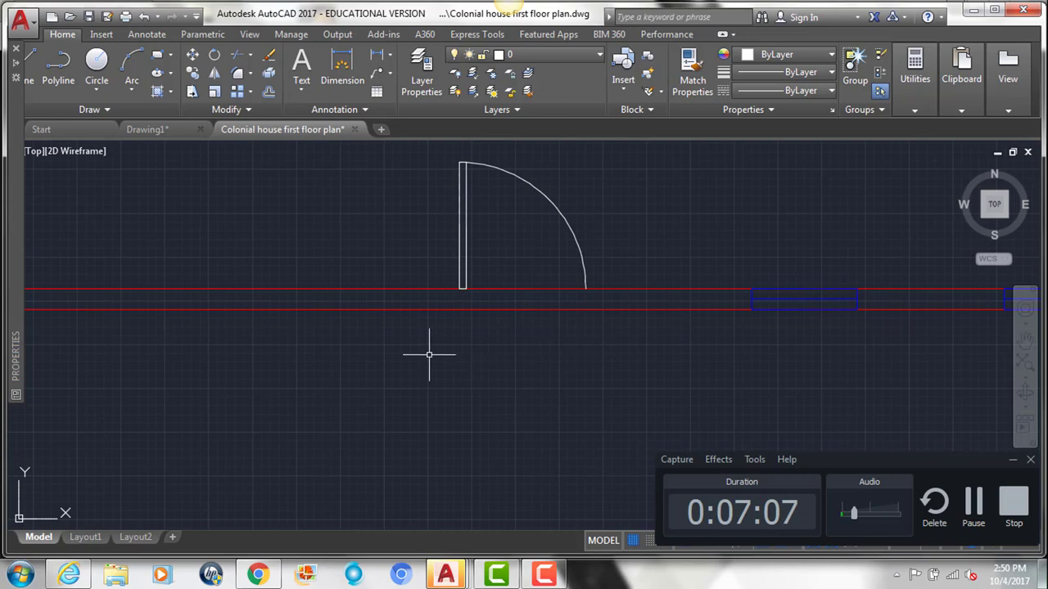
pyautogui.scroll(-4, 428, 354)
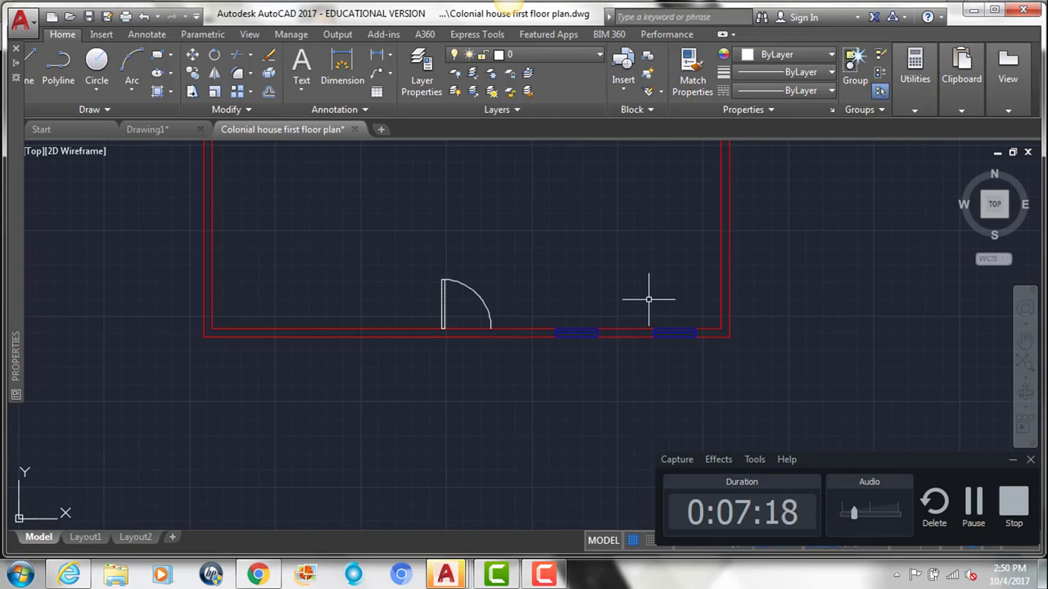
# - Mirror both windows across a vertical line through the door, keeping the originals, then save
pyautogui.click(535, 307)
pyautogui.click(717, 400)
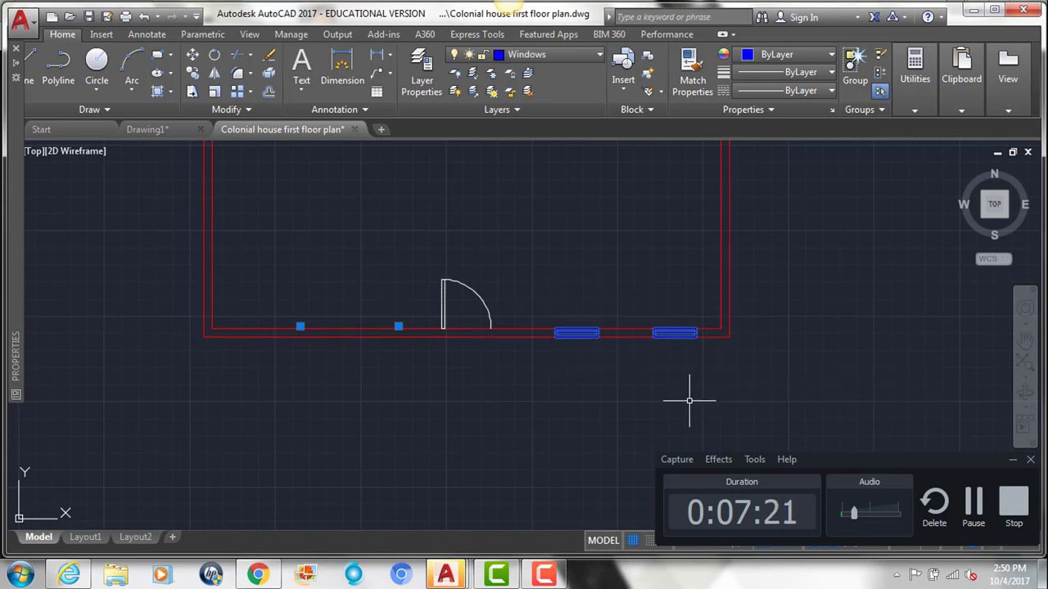
pyautogui.write('mi')
pyautogui.press('Return')
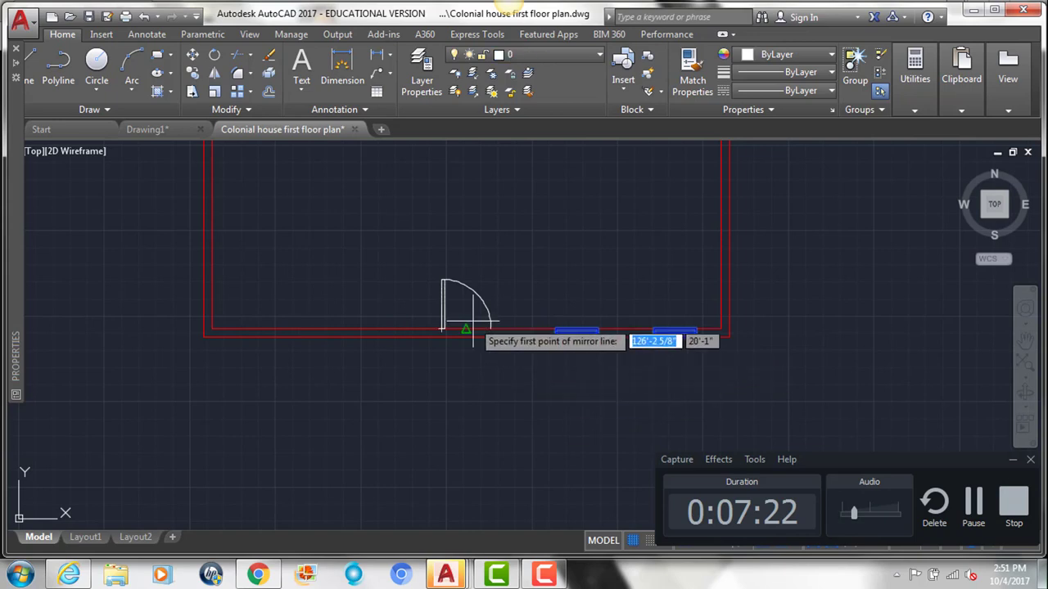
pyautogui.click(466, 327)
pyautogui.click(466, 237)
pyautogui.press('Return')
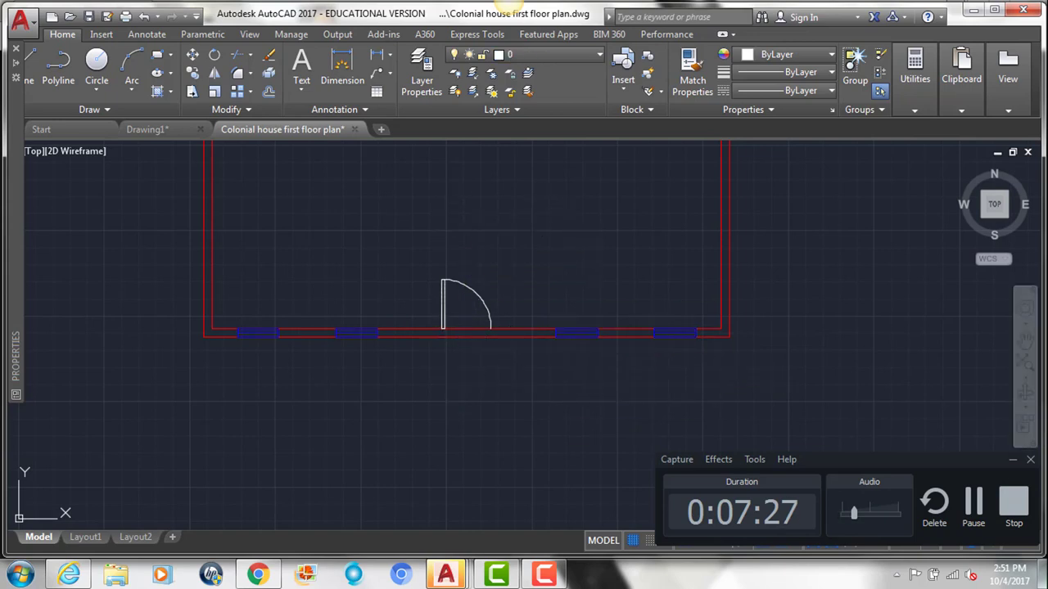
pyautogui.hotkey('ctrl', 's')
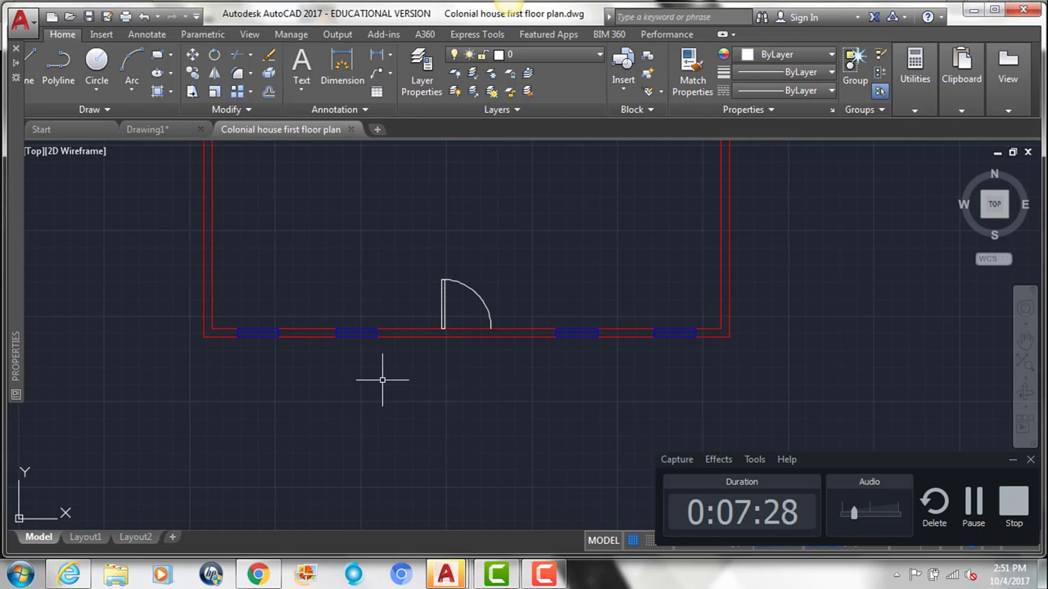
# - Make Walls the current layer and draw the left and right door jamb lines
pyautogui.click(560, 54)
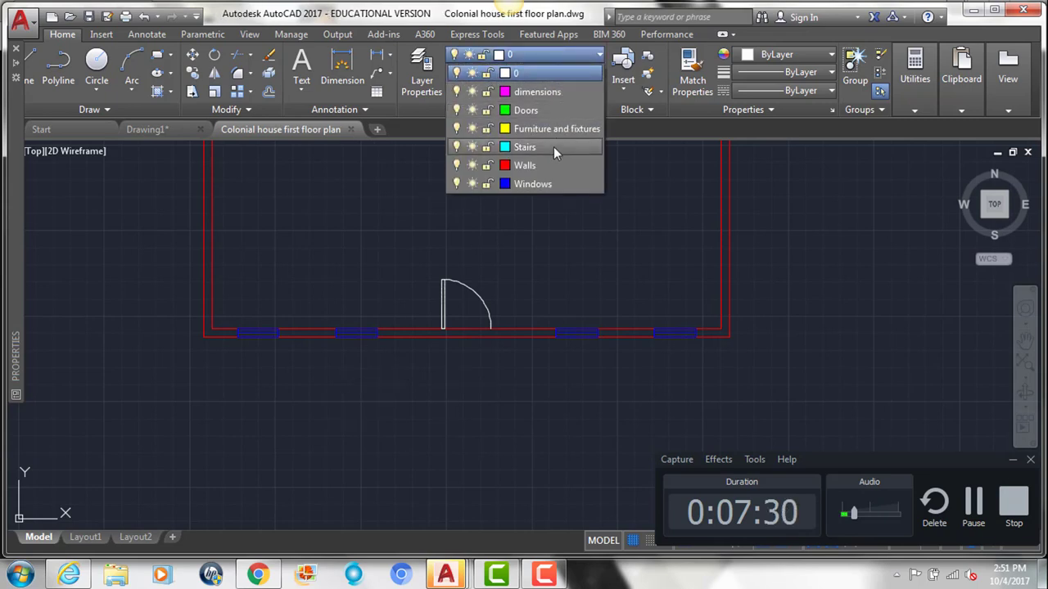
pyautogui.click(548, 167)
pyautogui.press('l')
pyautogui.press('Return')
pyautogui.scroll(3, 442, 342)
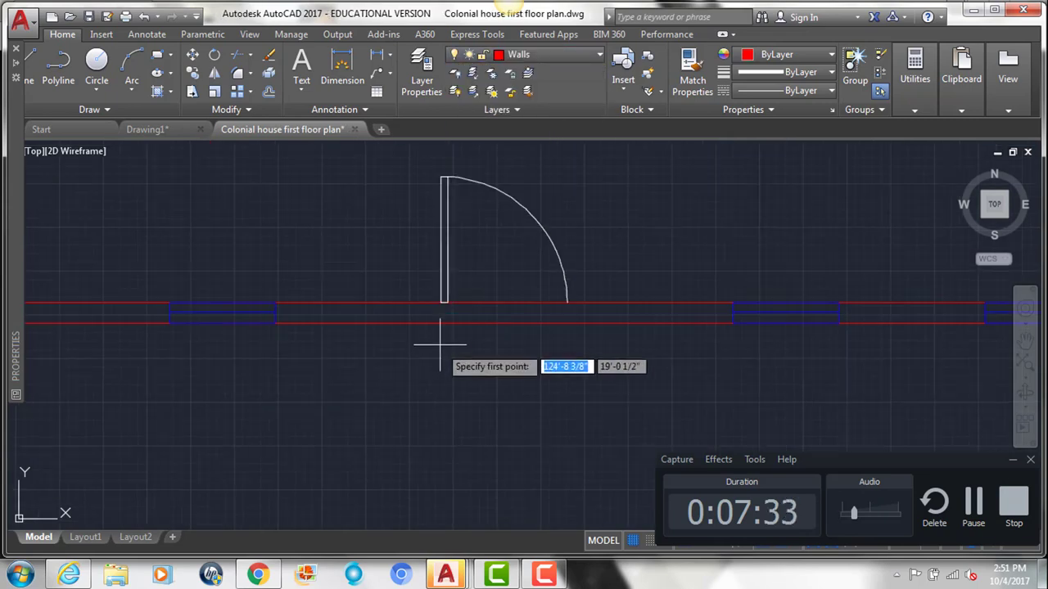
pyautogui.click(441, 303)
pyautogui.click(442, 323)
pyautogui.press('Return')
pyautogui.press('Return')
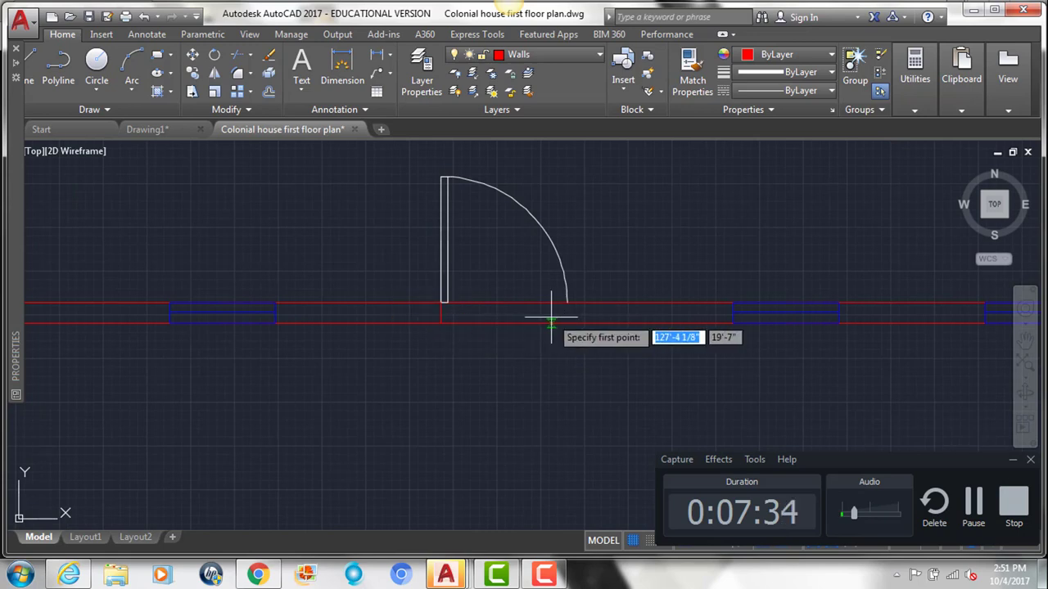
pyautogui.click(567, 303)
pyautogui.click(567, 324)
pyautogui.press('Return')
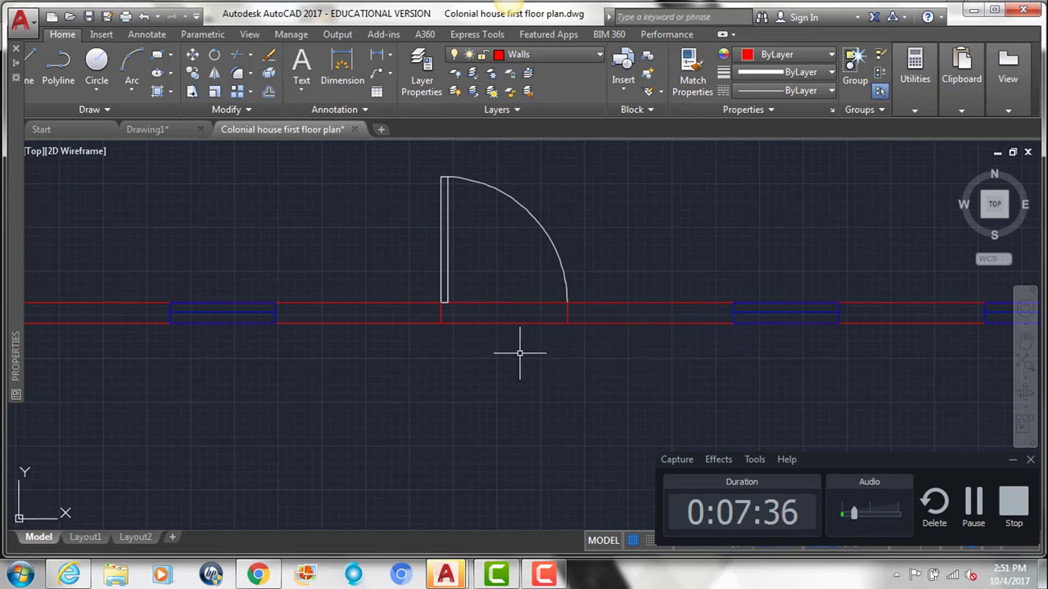
# - Trim the wall lines between the two jambs to open the doorway
pyautogui.write('tr')
pyautogui.press('Return')
pyautogui.press('Return')
pyautogui.click(519, 353)
pyautogui.click(479, 282)
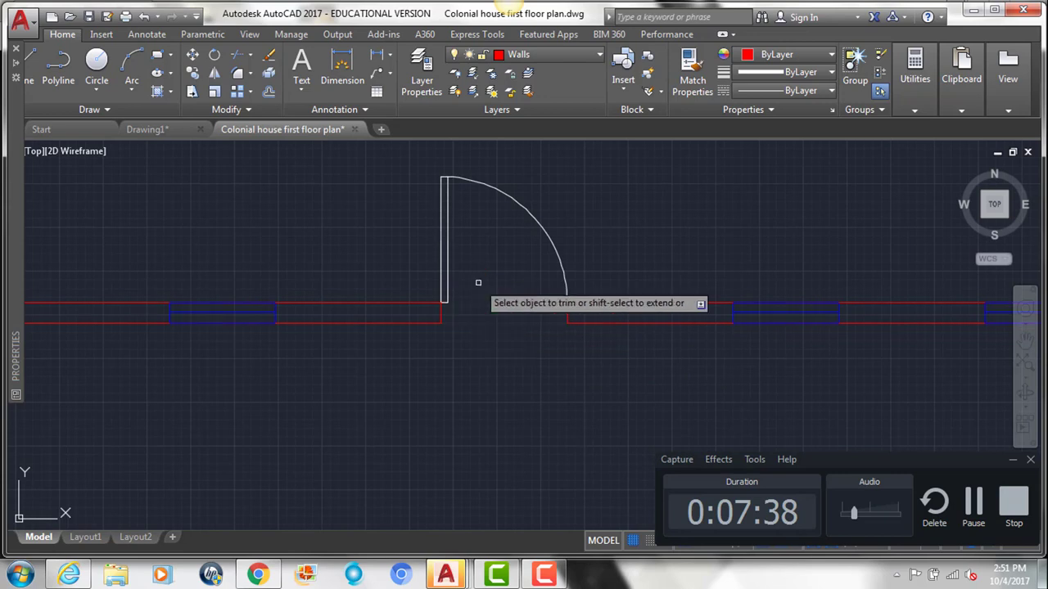
pyautogui.press('Return')
pyautogui.scroll(-5, 538, 311)
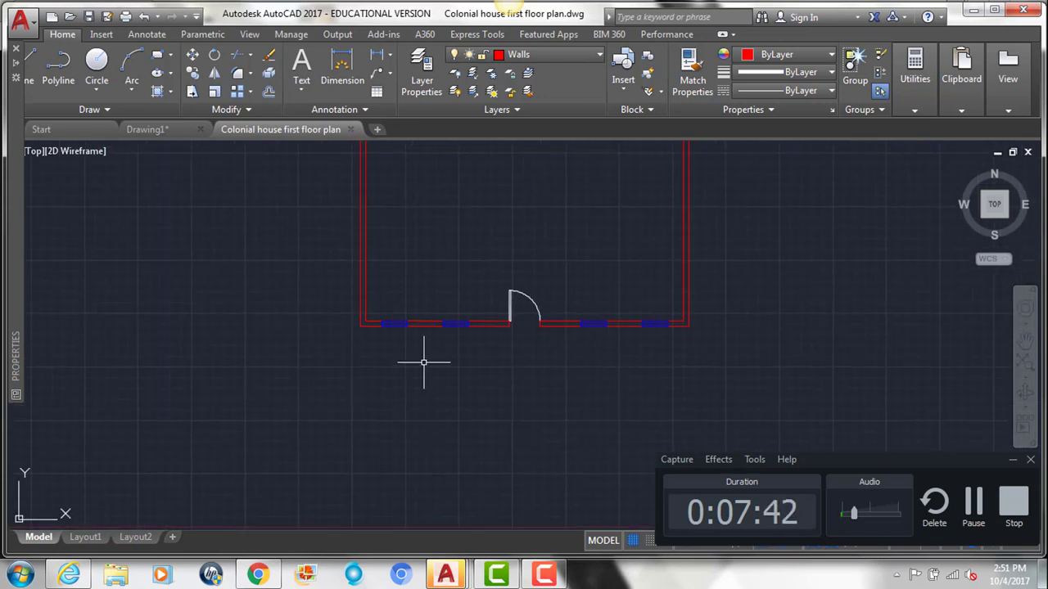
pyautogui.moveTo(388, 323); pyautogui.dragTo(388, 368, button='middle')
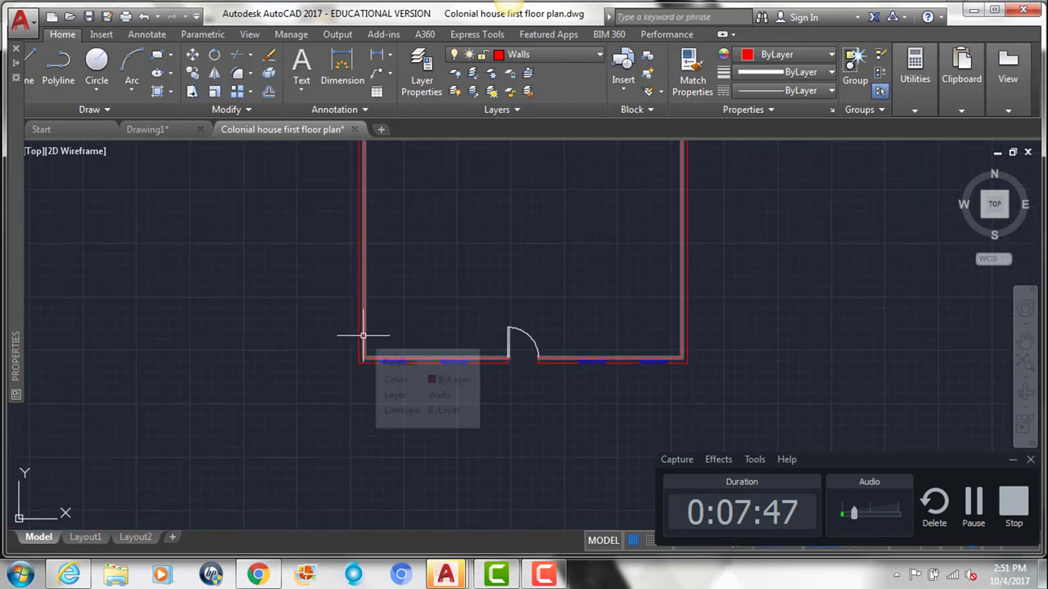
pyautogui.scroll(5, 400, 329)
# - Paste a copy of the leftmost window beside the room and rotate it 90° upright
pyautogui.click(391, 416)
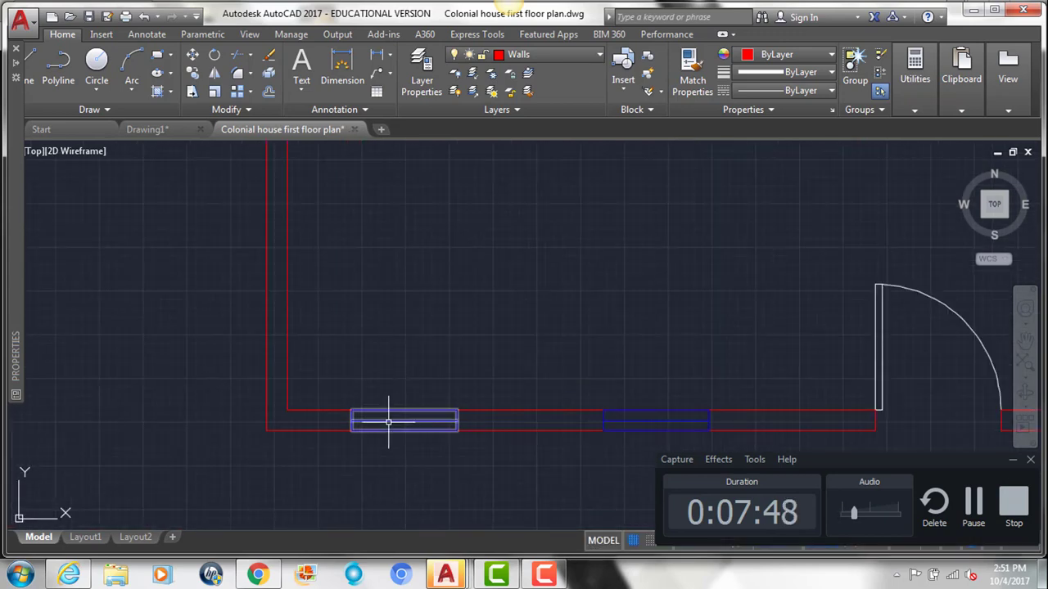
pyautogui.hotkey('ctrl', 'c')
pyautogui.hotkey('ctrl', 'v')
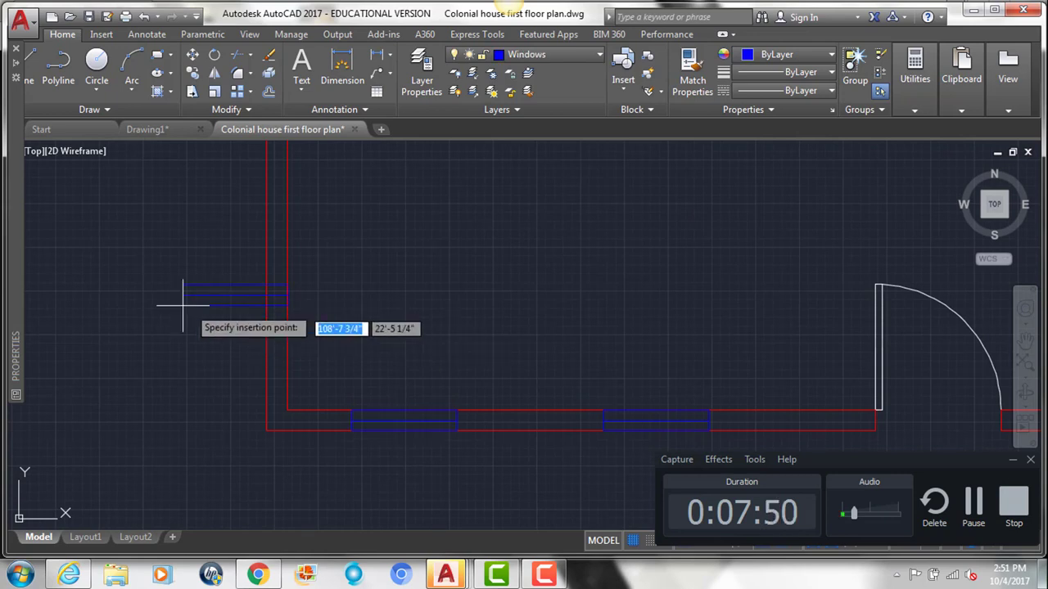
pyautogui.click(90, 340)
pyautogui.click(129, 328)
pyautogui.write('r')
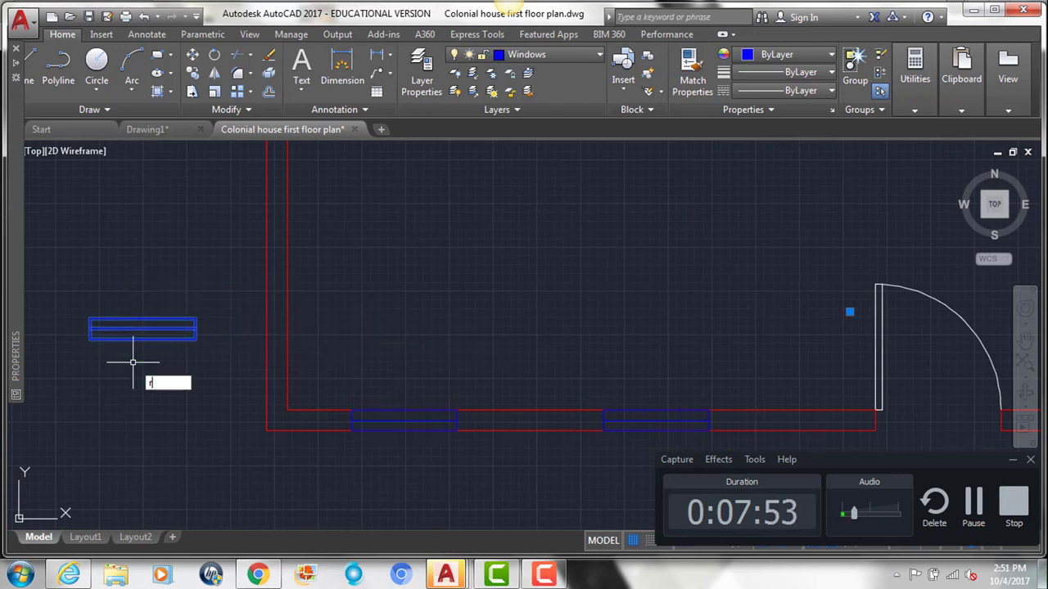
pyautogui.write('o')
pyautogui.press('Return')
pyautogui.click(140, 339)
pyautogui.click(155, 264)
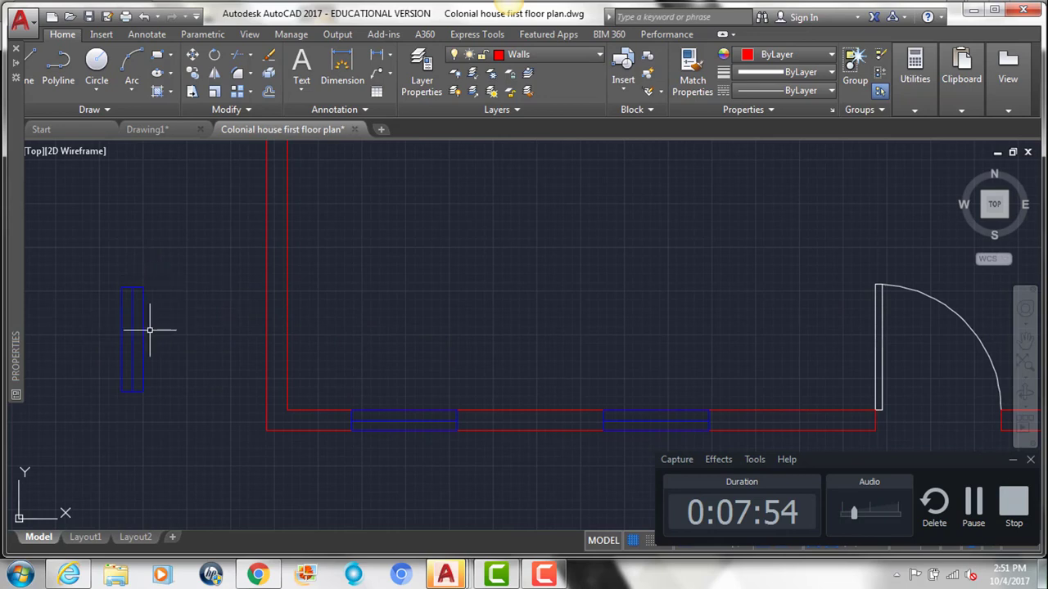
# - Move the upright window into the left wall at its corner with the bottom wall
pyautogui.click(140, 331)
pyautogui.click(150, 356)
pyautogui.write('m')
pyautogui.press('Return')
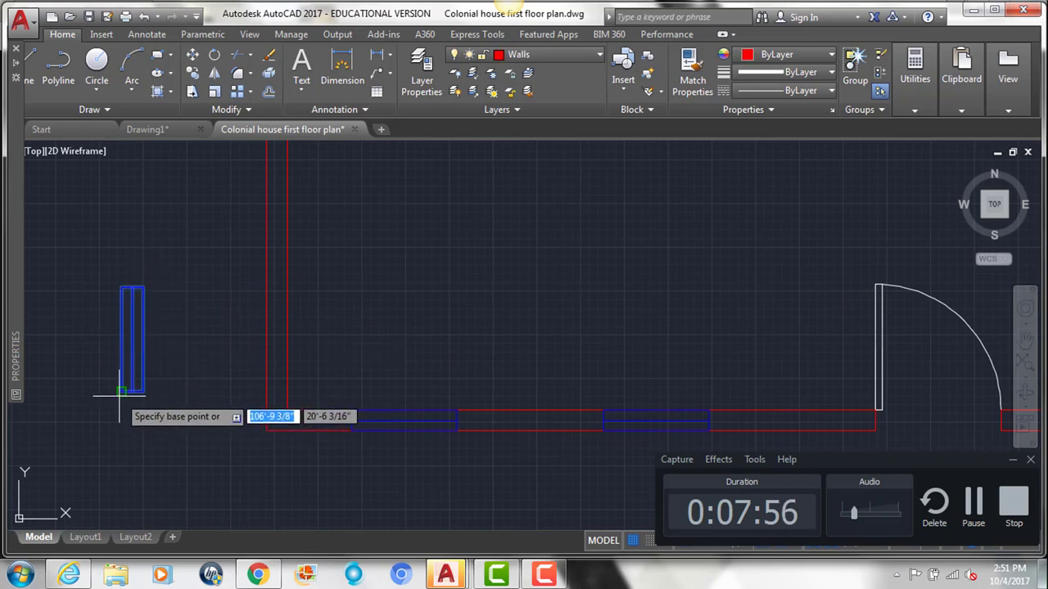
pyautogui.click(121, 391)
pyautogui.click(267, 429)
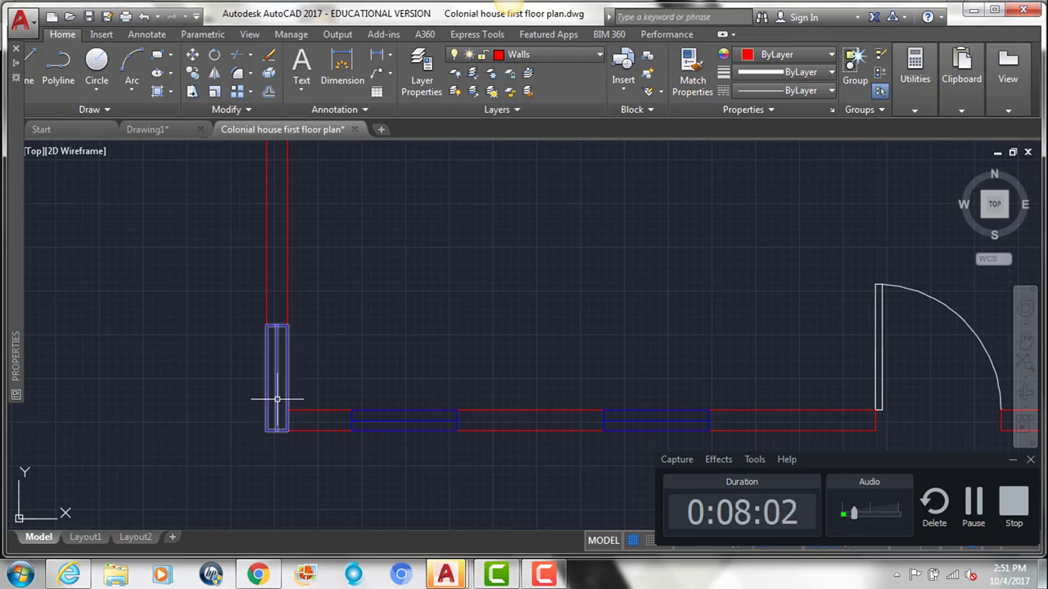
# - Try moving the window 2'3.5 up, measure it with DIST, then undo the move
pyautogui.click(276, 401)
pyautogui.write('m')
pyautogui.press('Return')
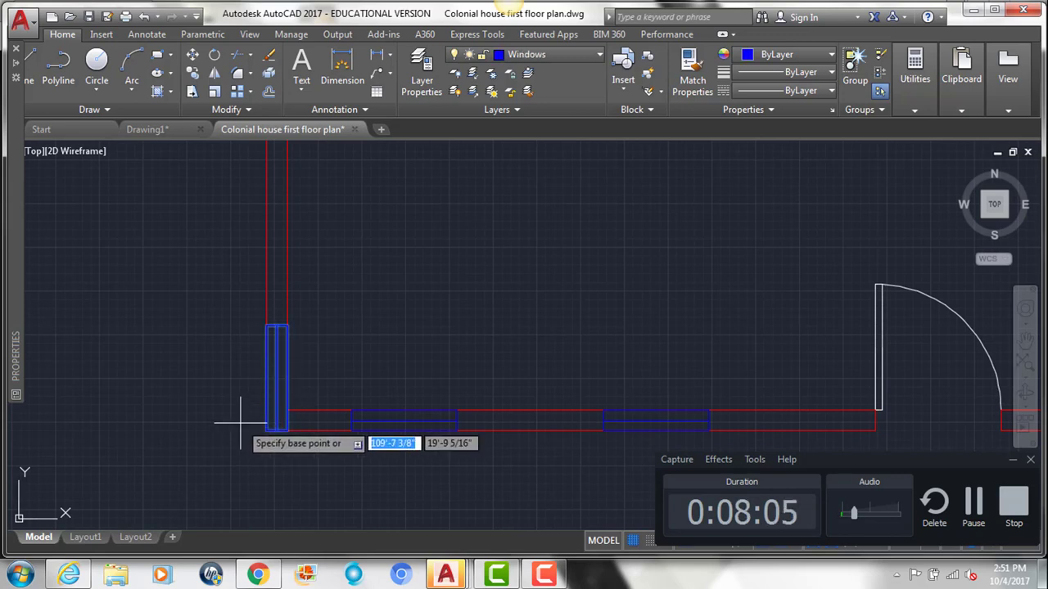
pyautogui.click(242, 422)
pyautogui.write("2'3")
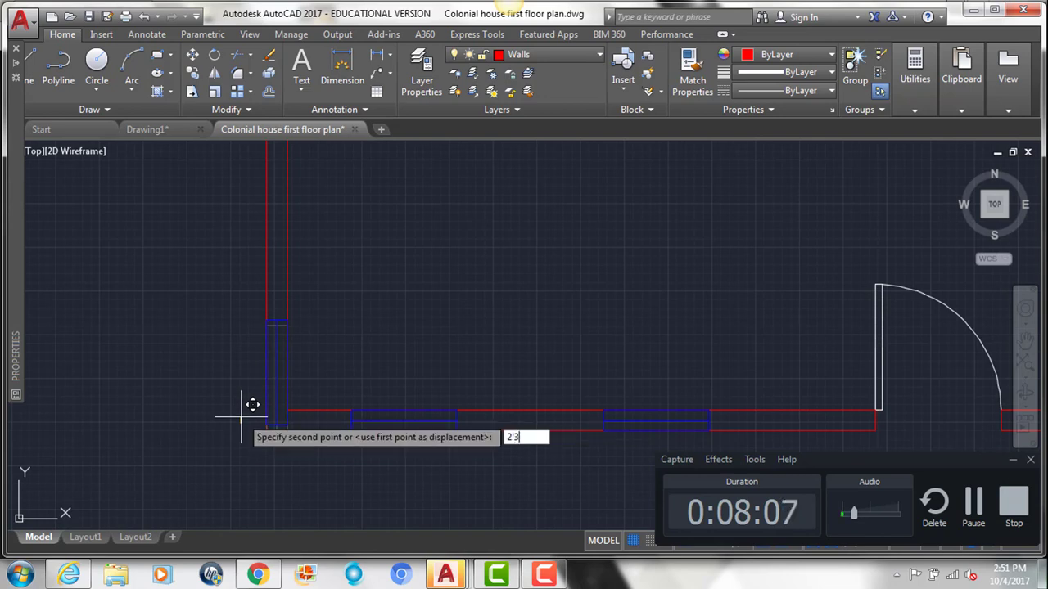
pyautogui.write('.5')
pyautogui.press('Return')
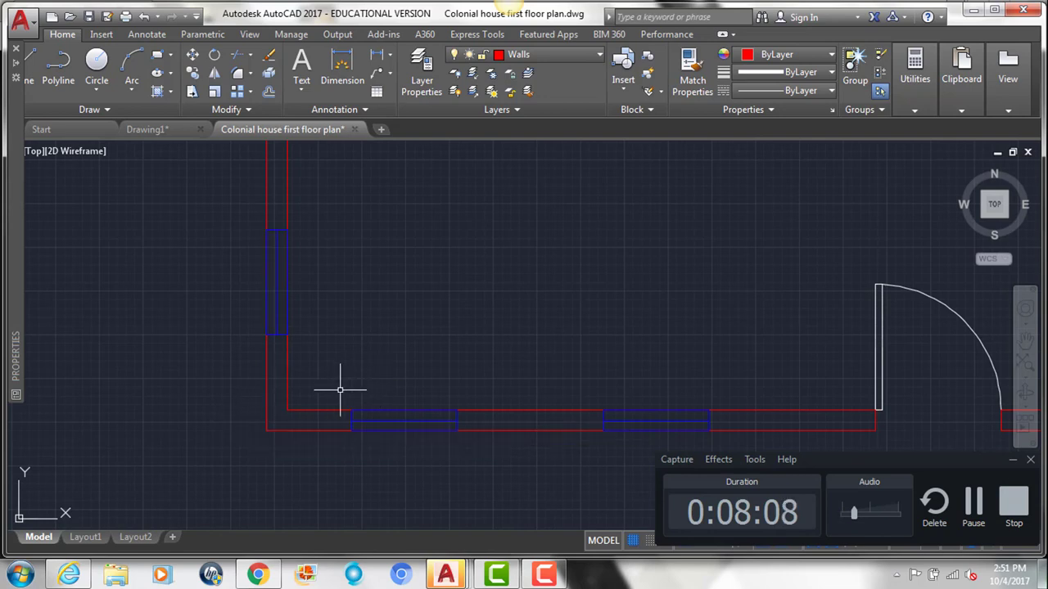
pyautogui.write('di')
pyautogui.press('Return')
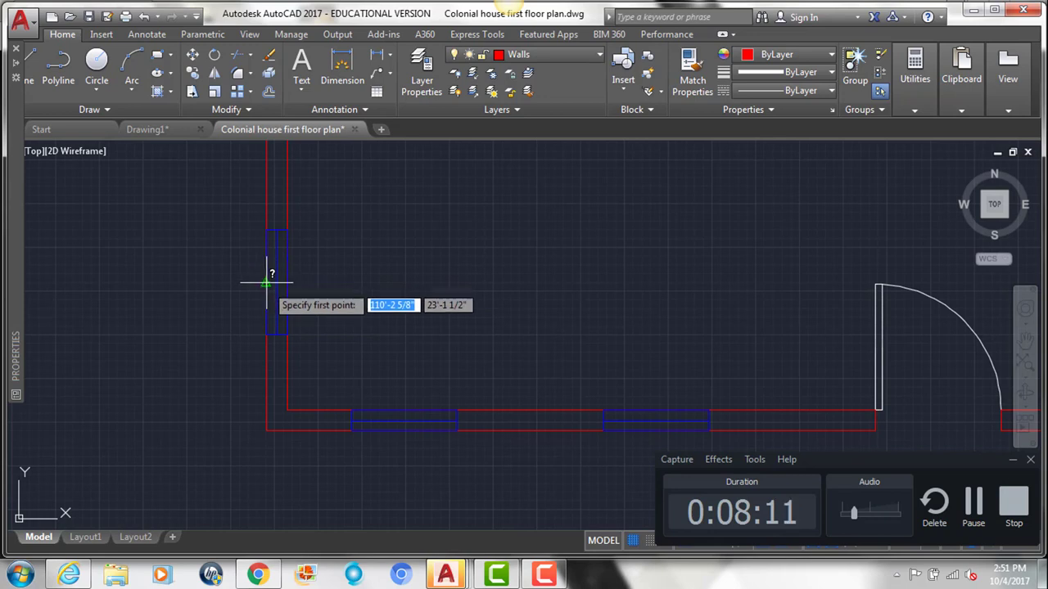
pyautogui.click(267, 283)
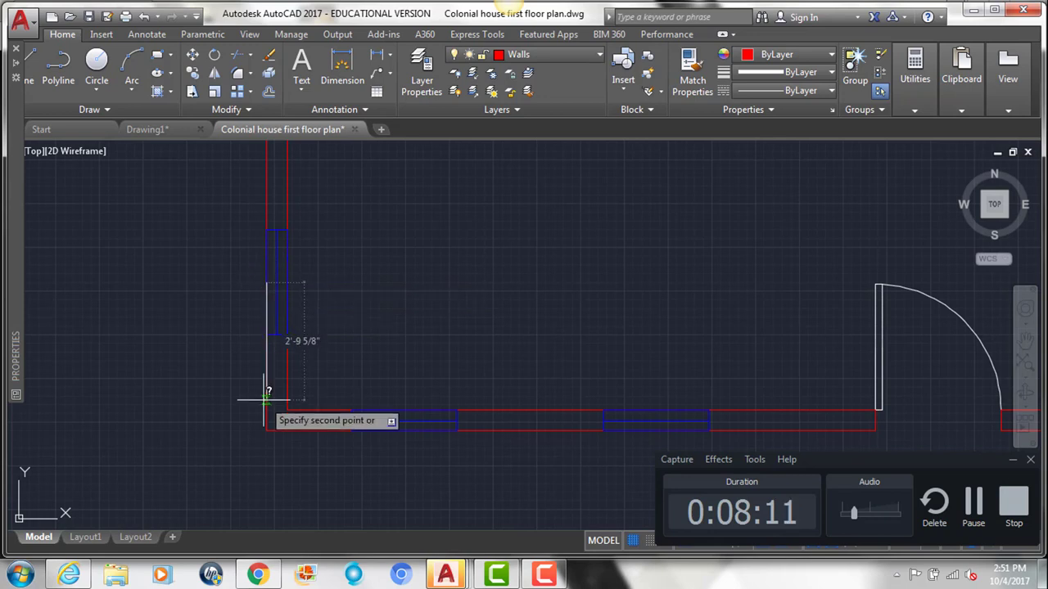
pyautogui.click(276, 337)
pyautogui.click(276, 316)
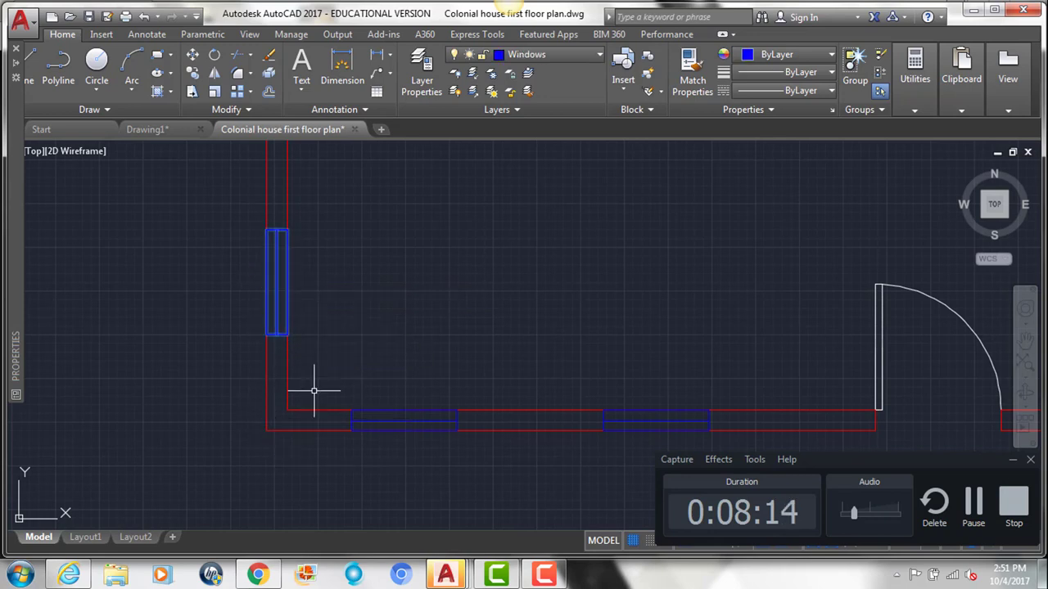
pyautogui.press('Escape')
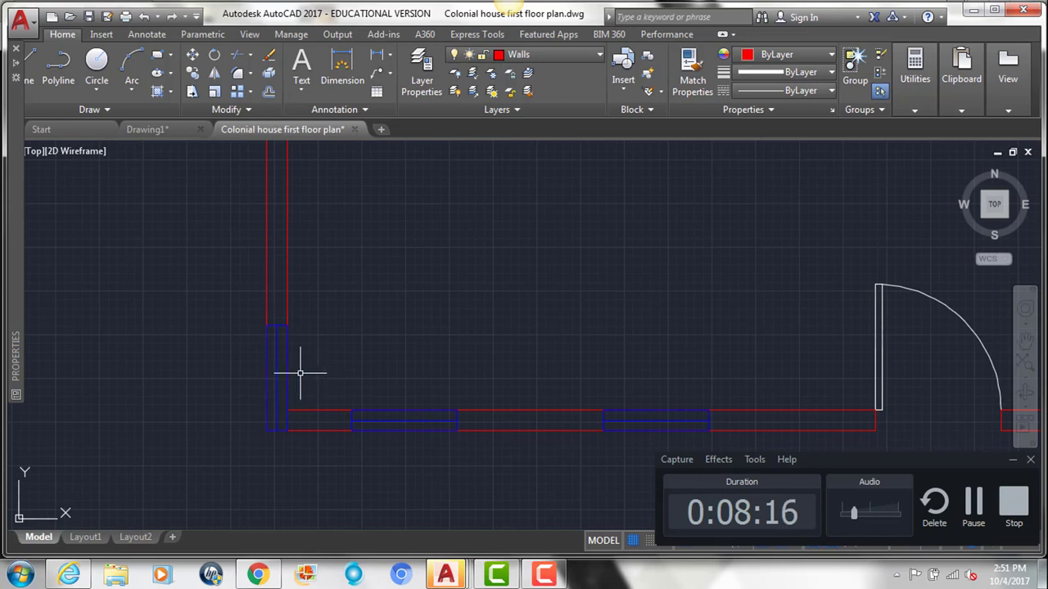
# - Cancel a line started at the outer wall corner and open the Layer dropdown
pyautogui.press('Return')
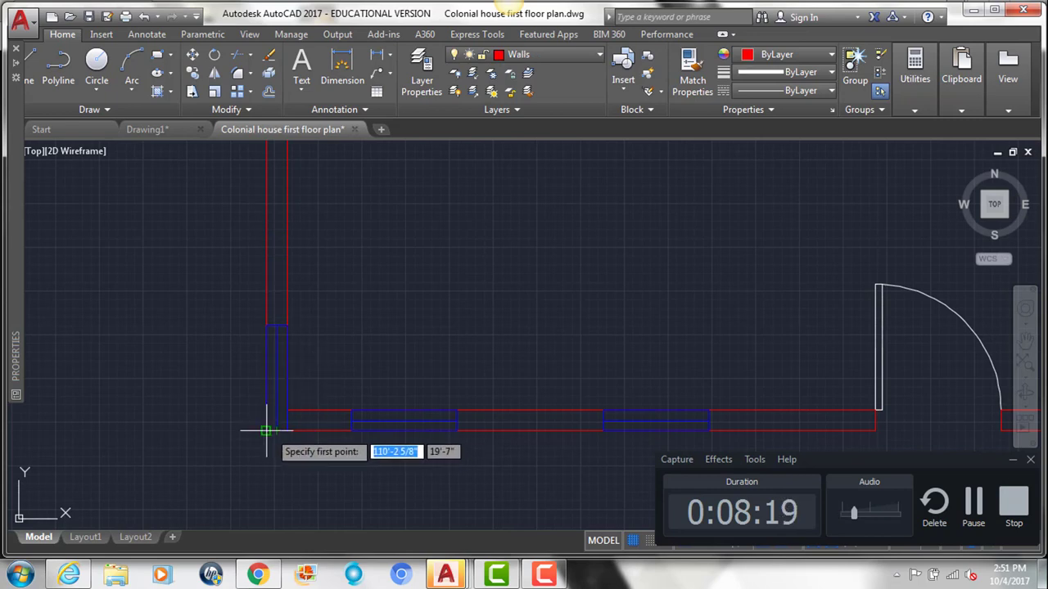
pyautogui.click(266, 431)
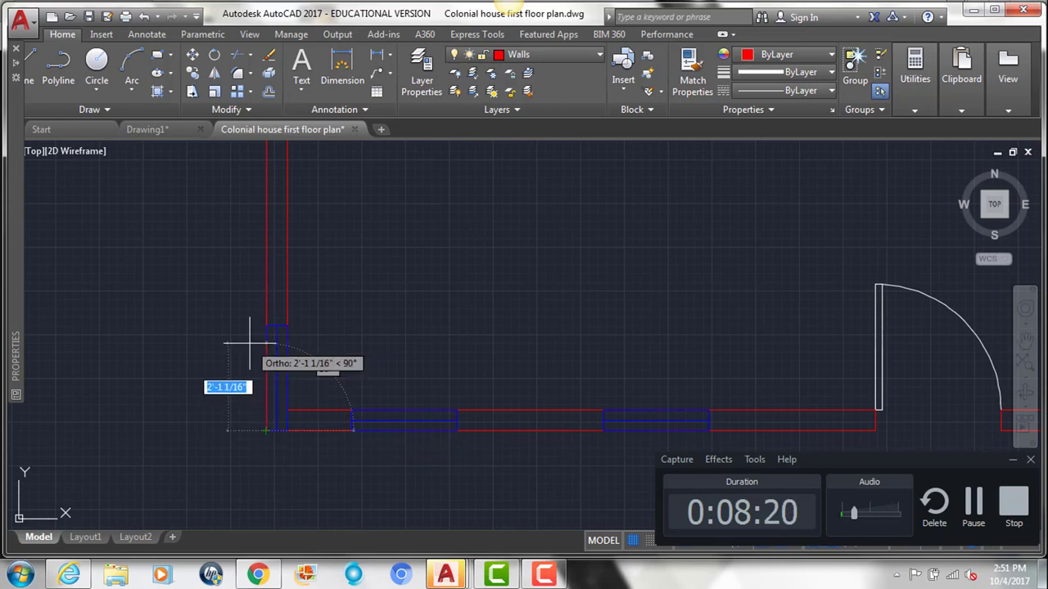
pyautogui.press('Escape')
pyautogui.click(573, 63)
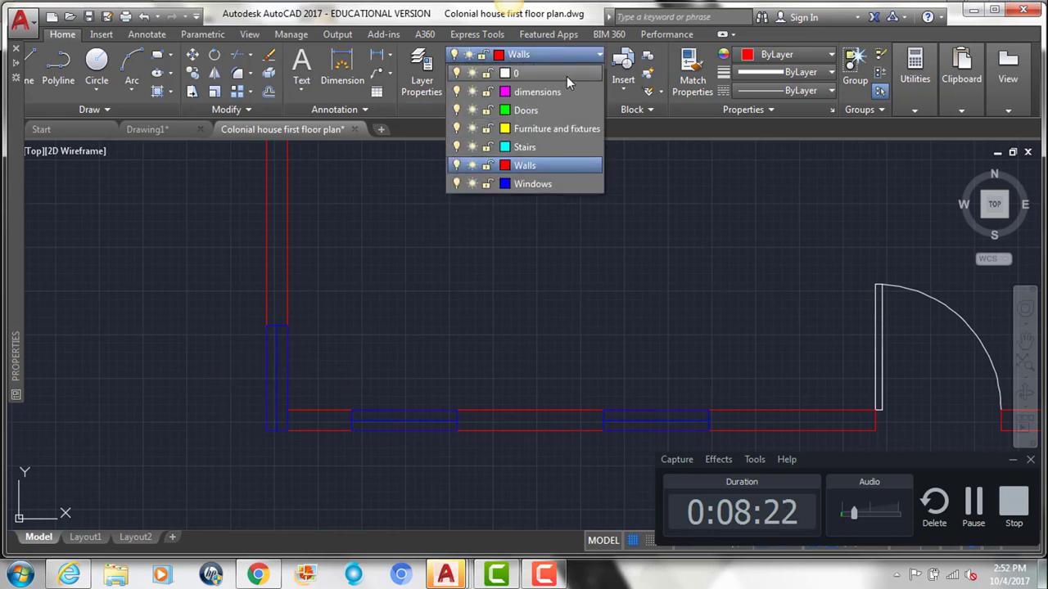
# - Make layer 0 current and draw a 2'3 guide line up from the outer wall corner
pyautogui.click(567, 76)
pyautogui.press('Return')
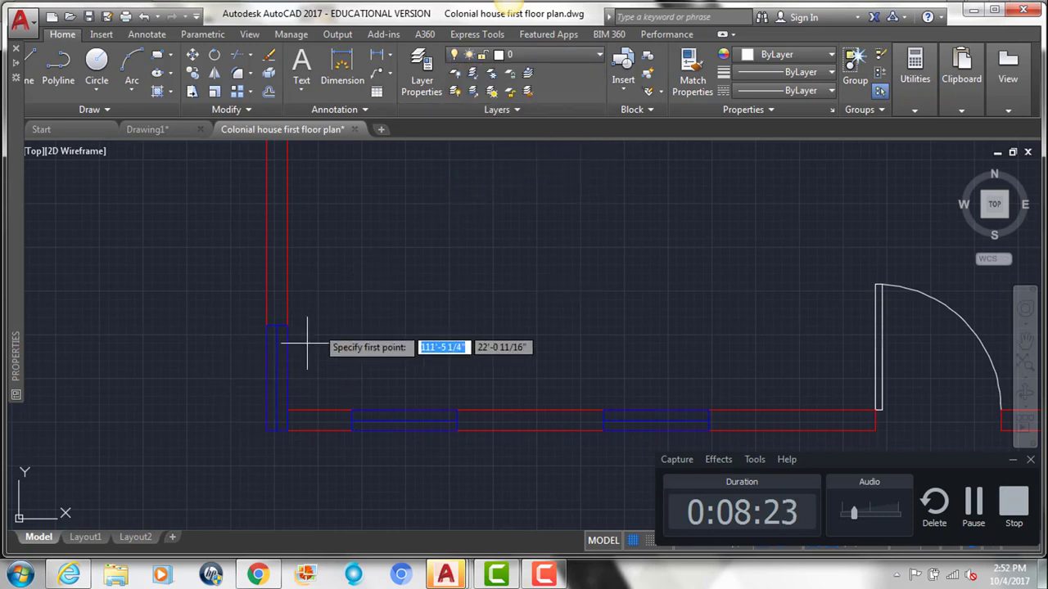
pyautogui.click(266, 429)
pyautogui.write('2')
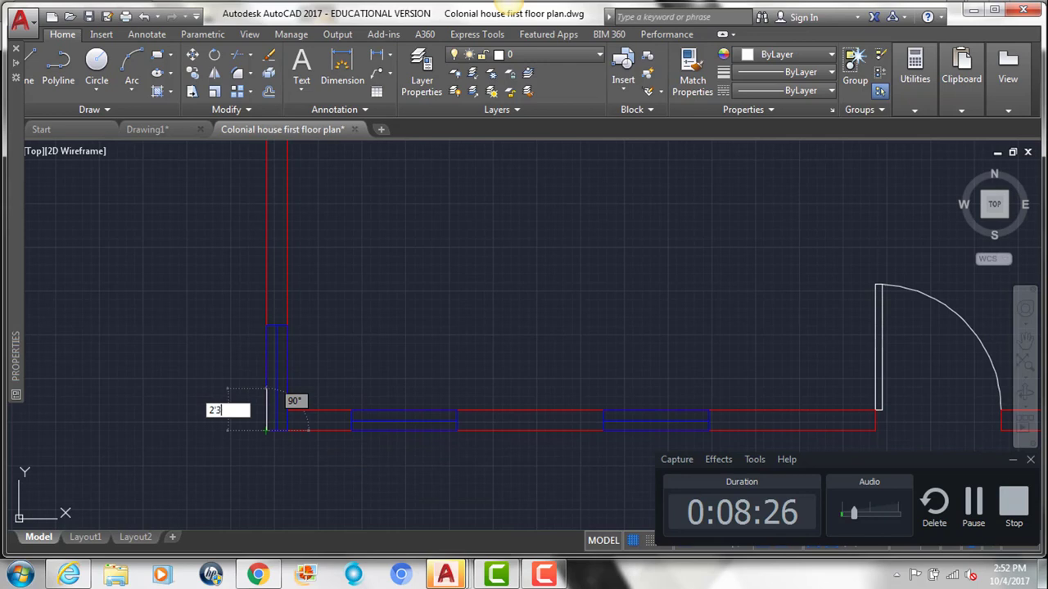
pyautogui.write("'3")
pyautogui.press('Return')
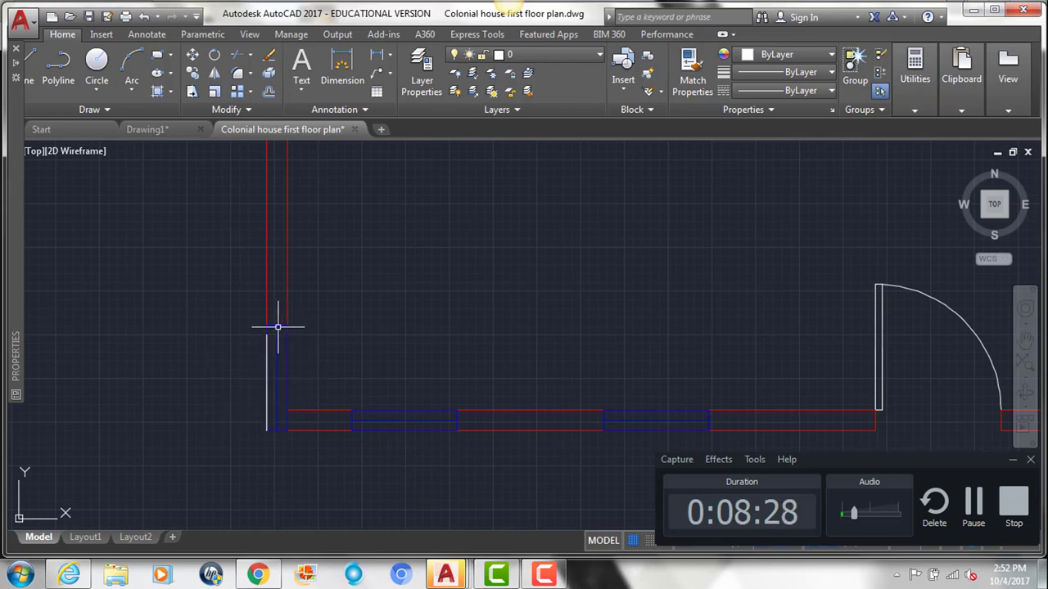
pyautogui.press('Escape')
# - Move the left-wall window block up above the corner, leaving a wall gap below
pyautogui.click(279, 327)
pyautogui.write('m')
pyautogui.press('Return')
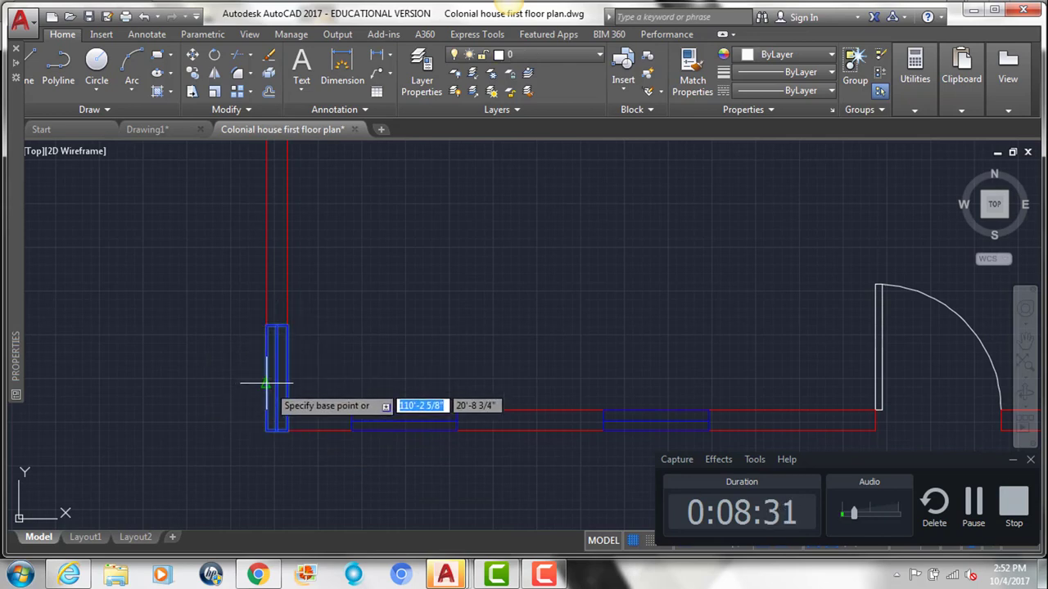
pyautogui.click(266, 383)
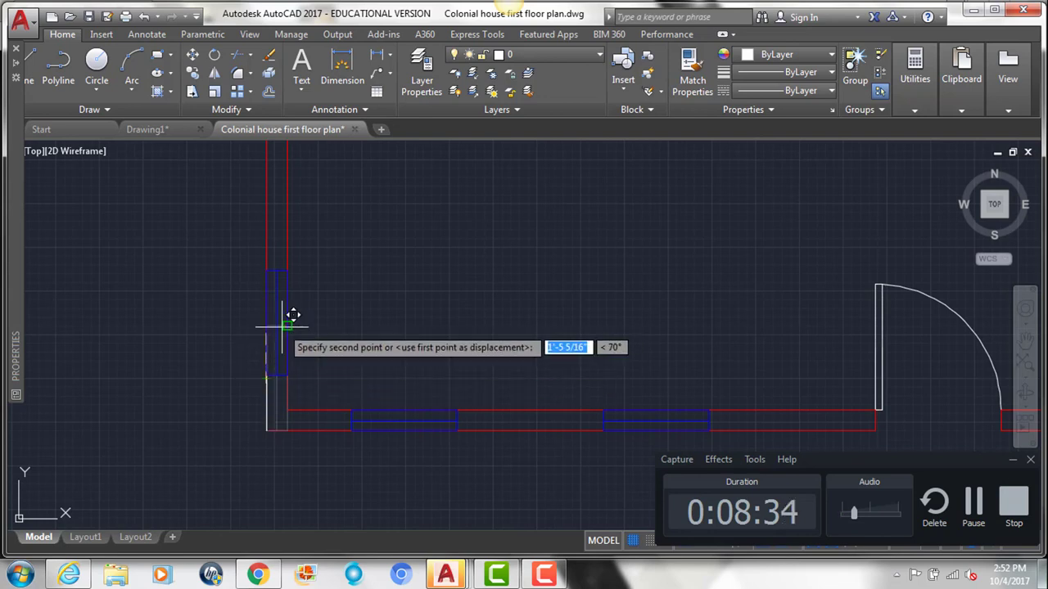
pyautogui.click(334, 311)
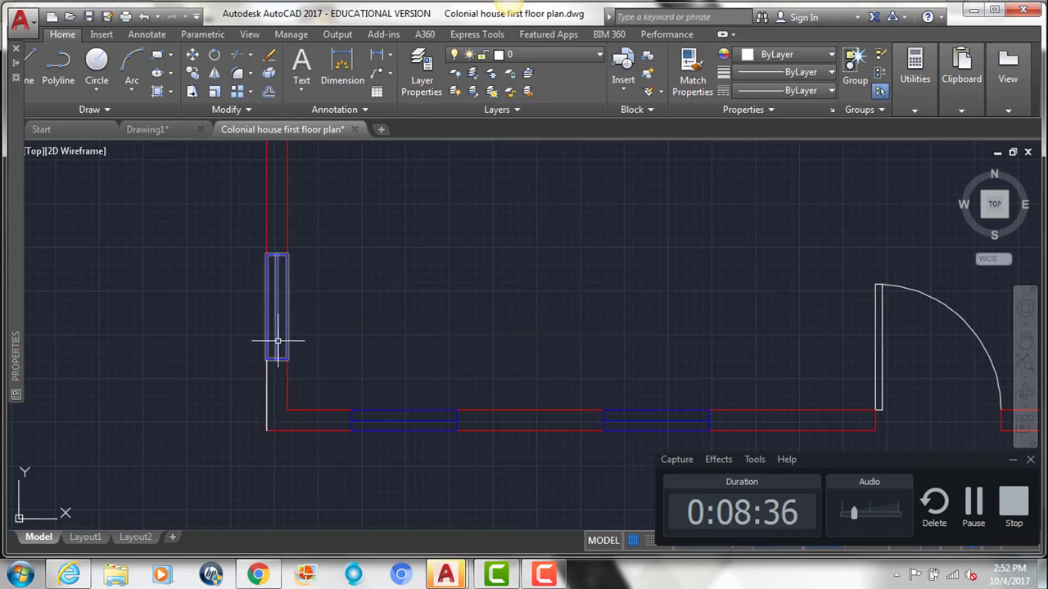
pyautogui.click(276, 340)
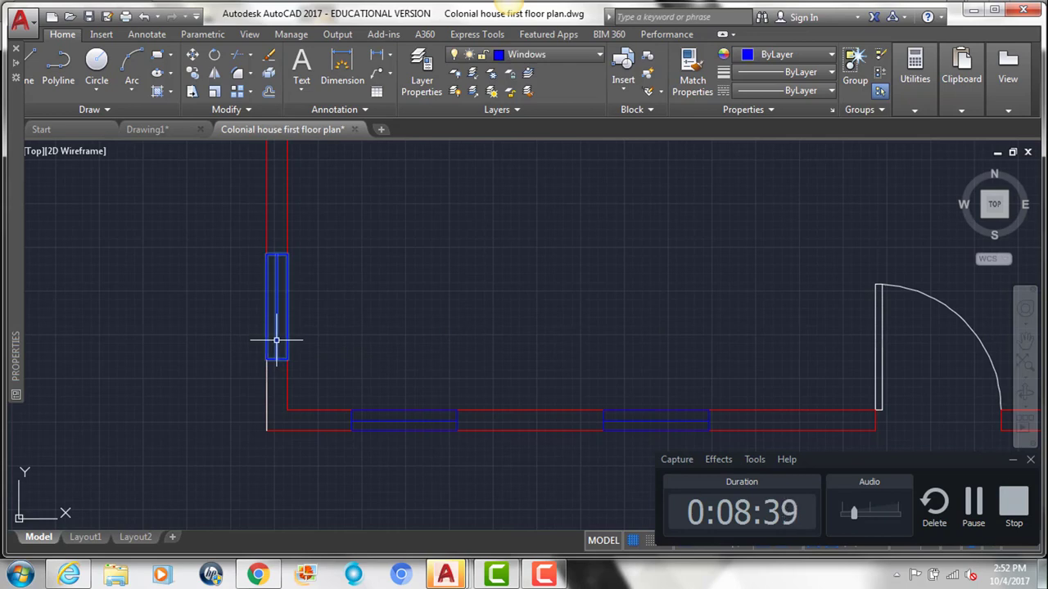
pyautogui.press('space')
pyautogui.click(275, 307)
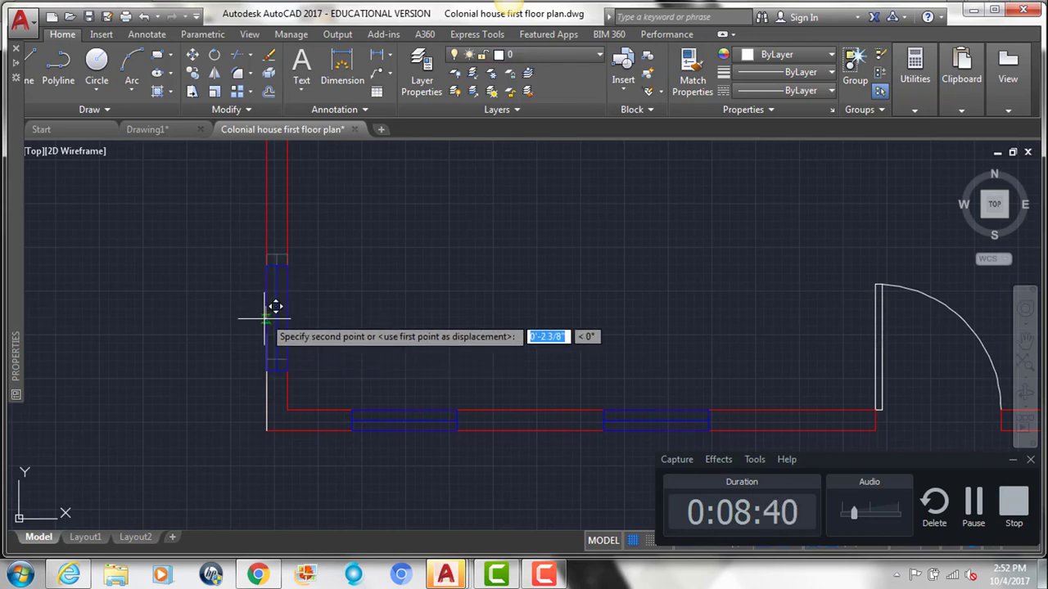
pyautogui.click(276, 324)
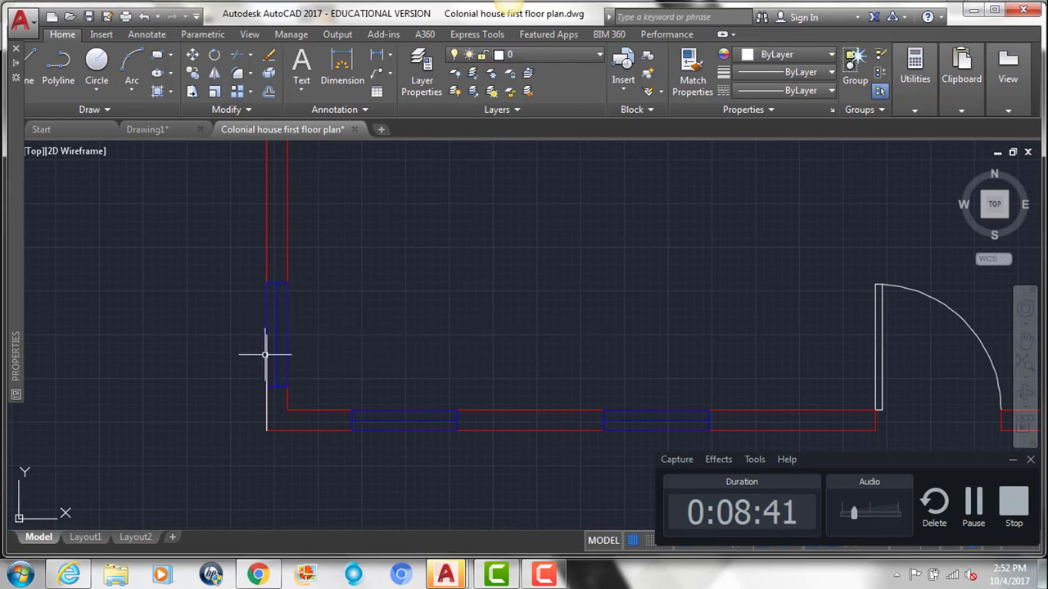
# - Erase the white 2'3 guide line
pyautogui.click(266, 401)
pyautogui.press('Delete')
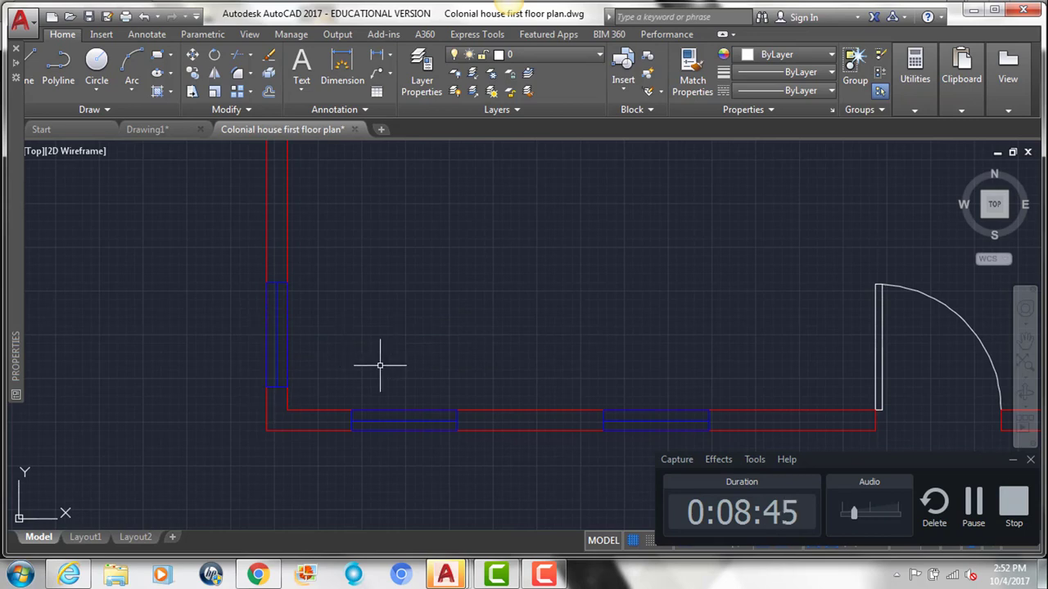
pyautogui.scroll(-6, 299, 484)
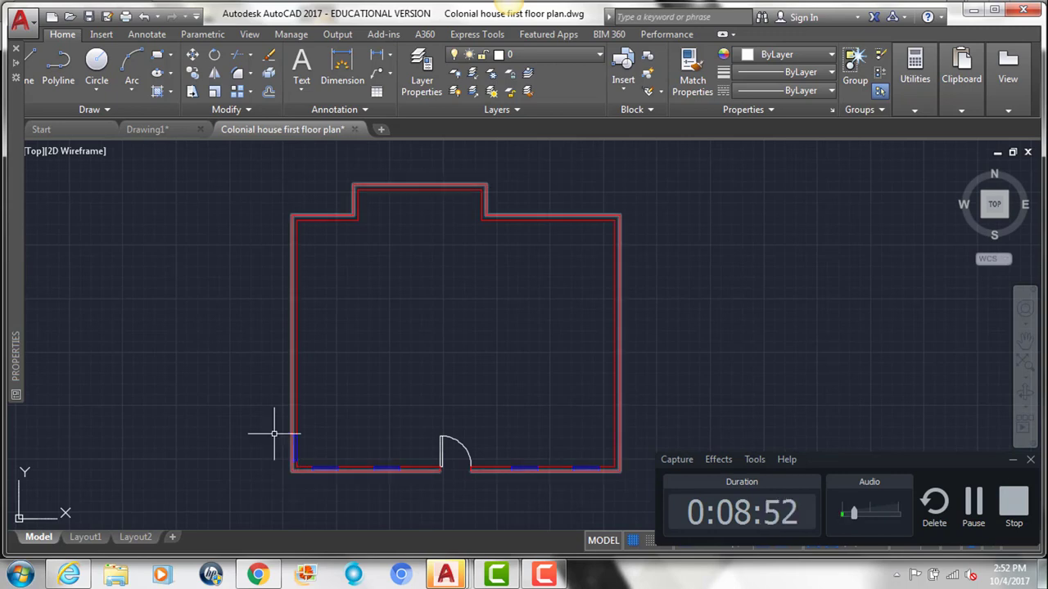
pyautogui.moveTo(298, 358)
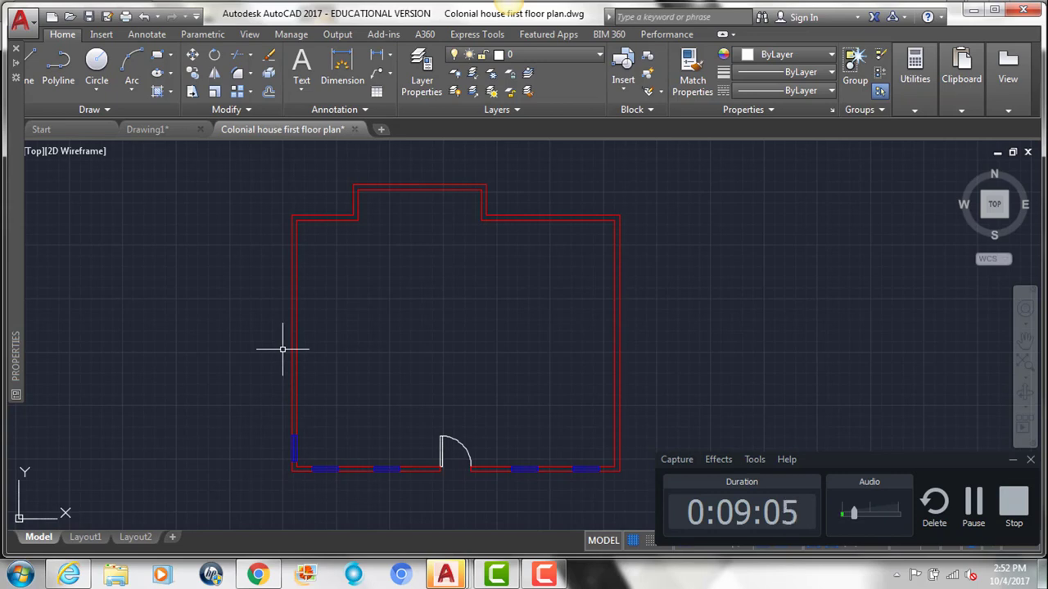
# - Draw a vertical guide line of length 14 up the left wall's outer edge from the lower-left corner
pyautogui.write('l')
pyautogui.press('Return')
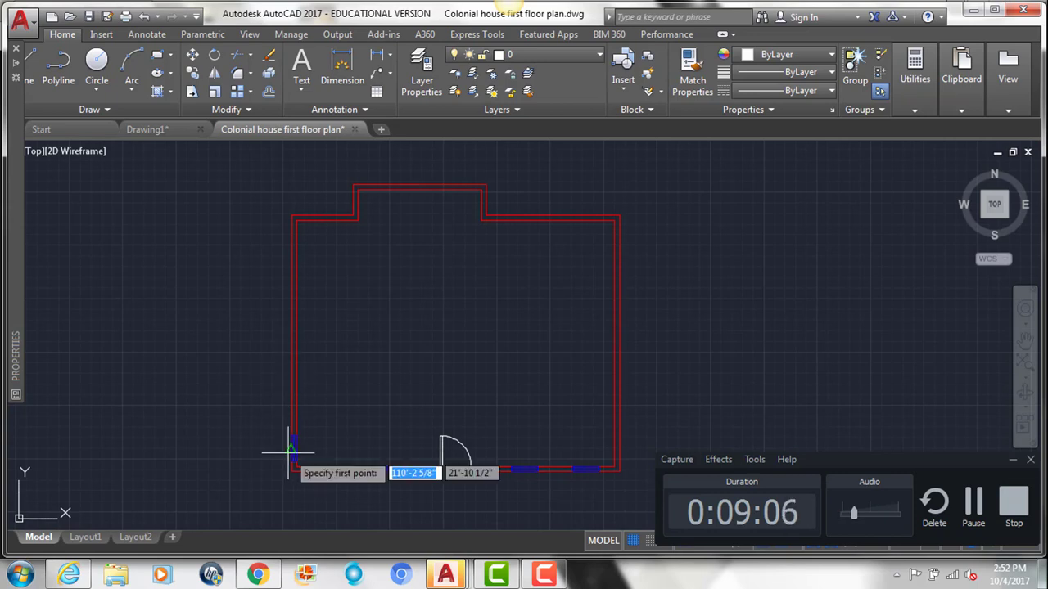
pyautogui.scroll(5, 287, 442)
pyautogui.click(300, 445)
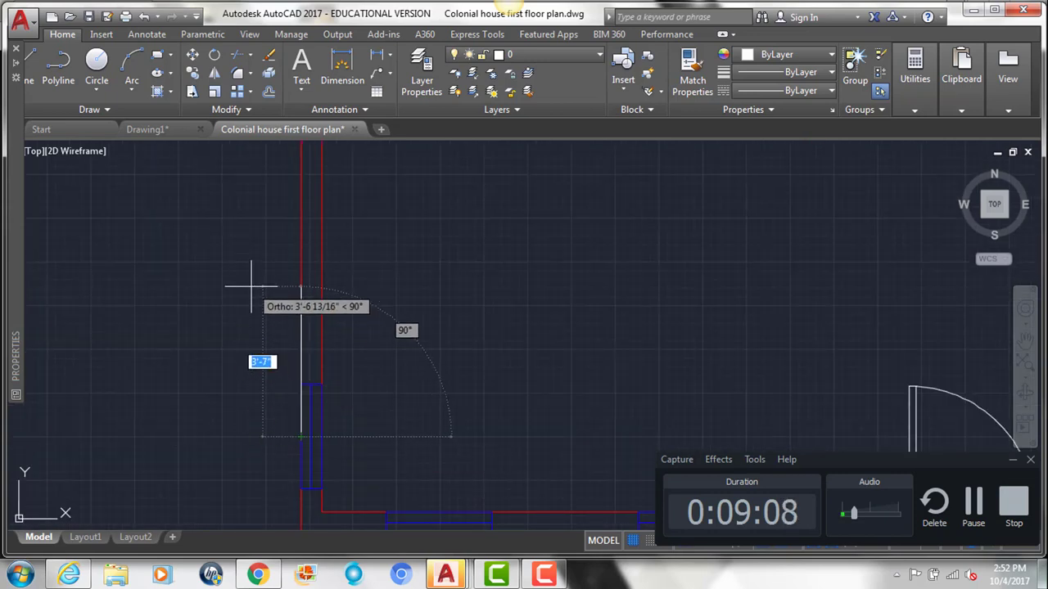
pyautogui.write("14'11.25")
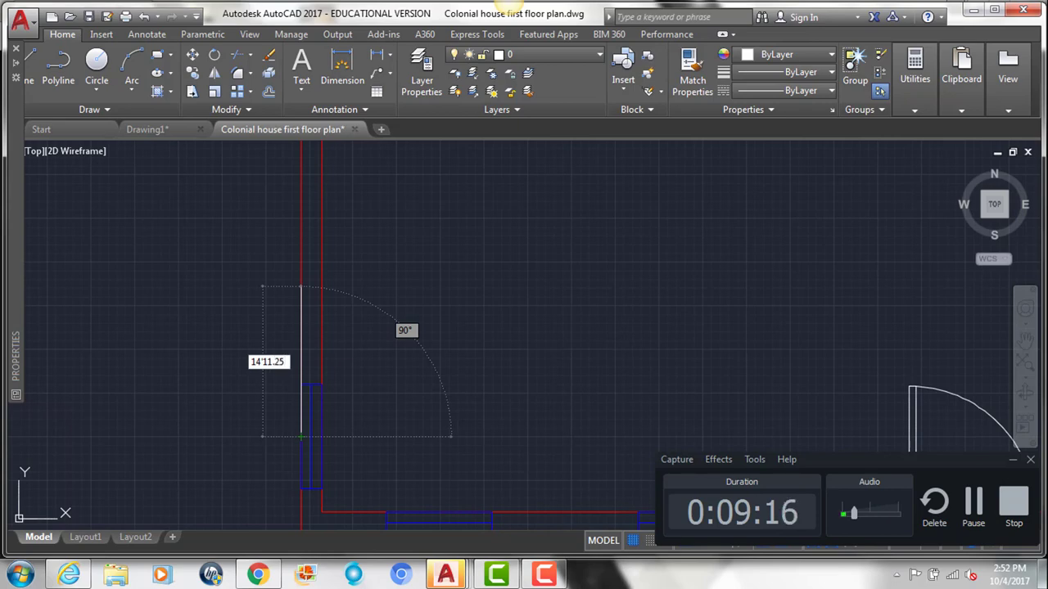
pyautogui.press('Return')
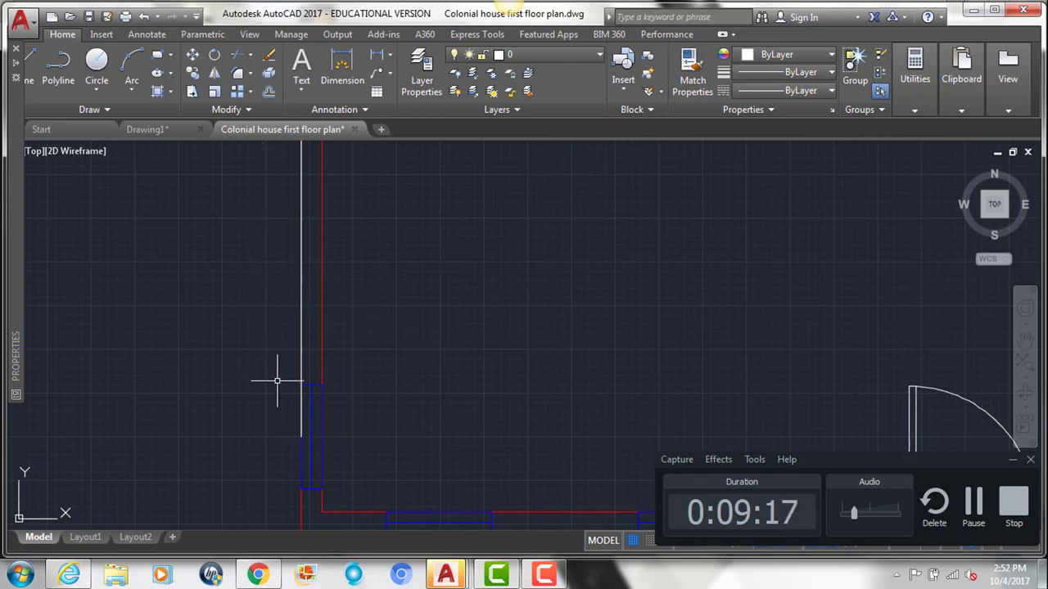
pyautogui.scroll(-5, 276, 379)
pyautogui.scroll(2, 277, 335)
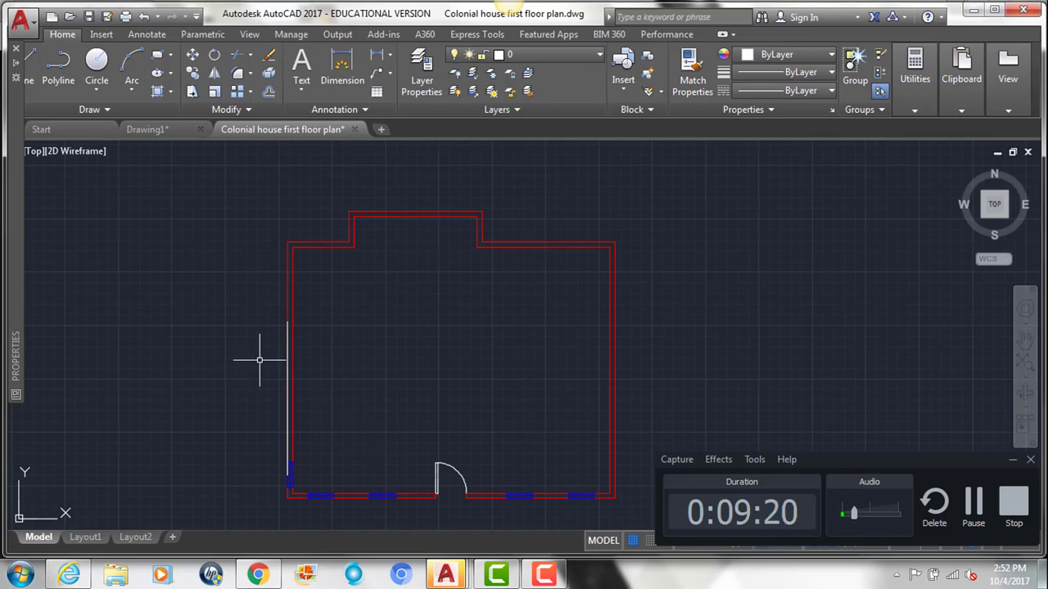
# - Place the 2'-6" door block inside the room beside the left wall and select it
pyautogui.scroll(-9, 363, 293)
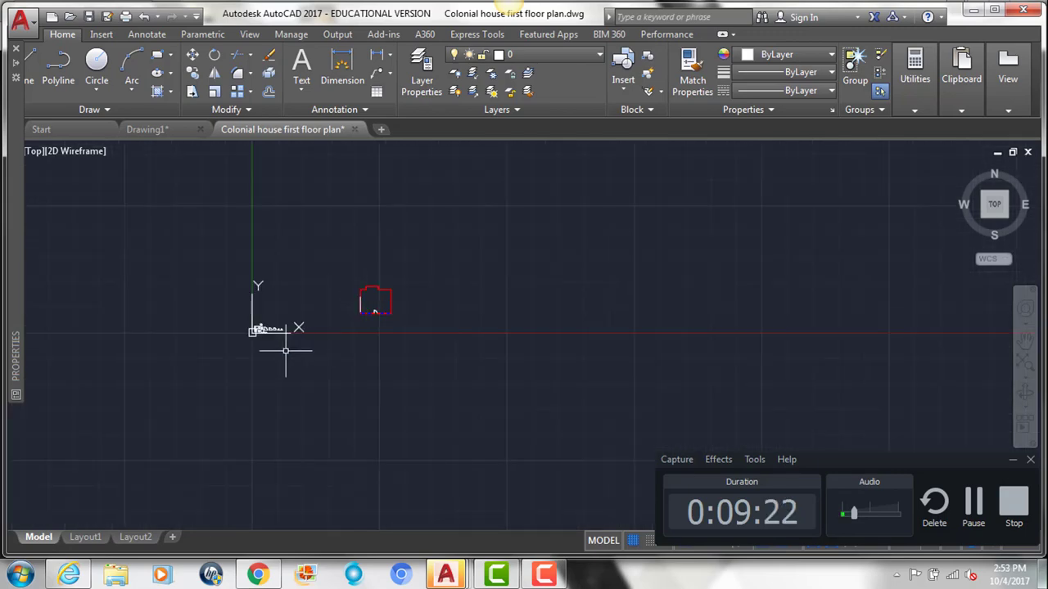
pyautogui.scroll(8, 275, 346)
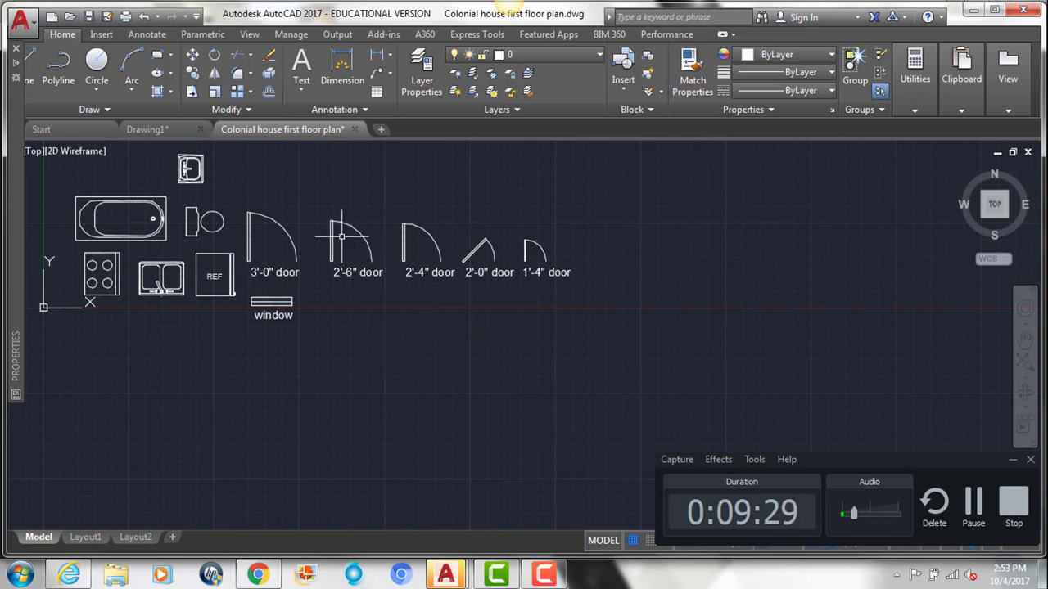
pyautogui.scroll(-6, 222, 417)
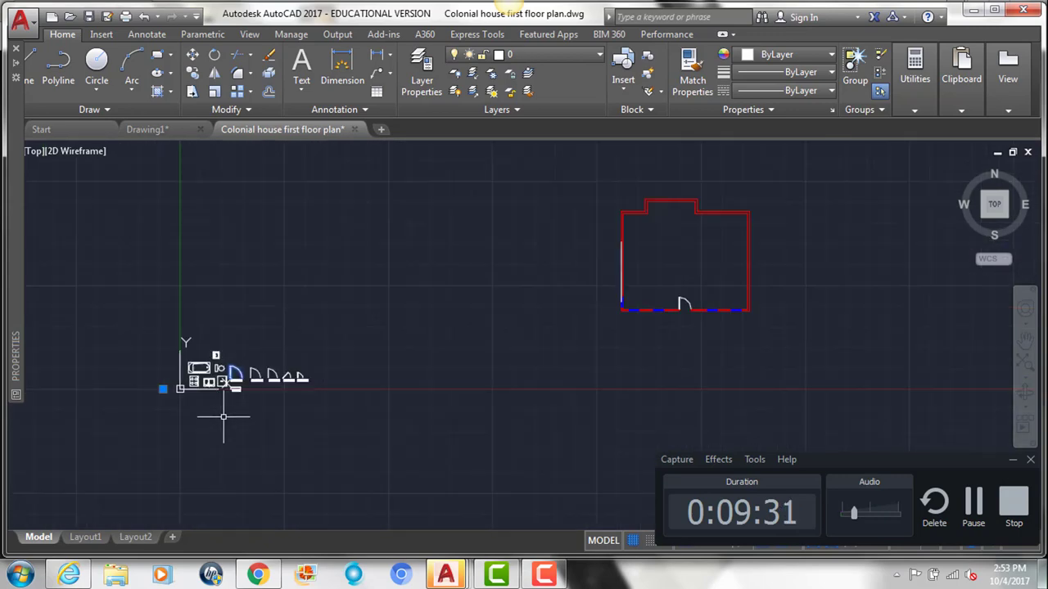
pyautogui.scroll(5, 619, 234)
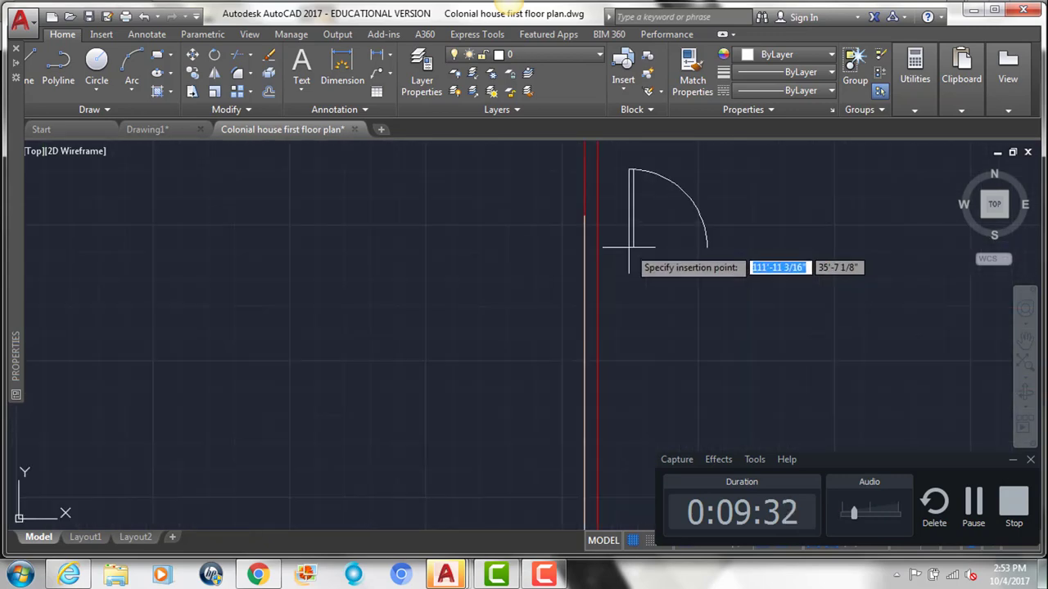
pyautogui.click(605, 310)
pyautogui.moveTo(608, 292)
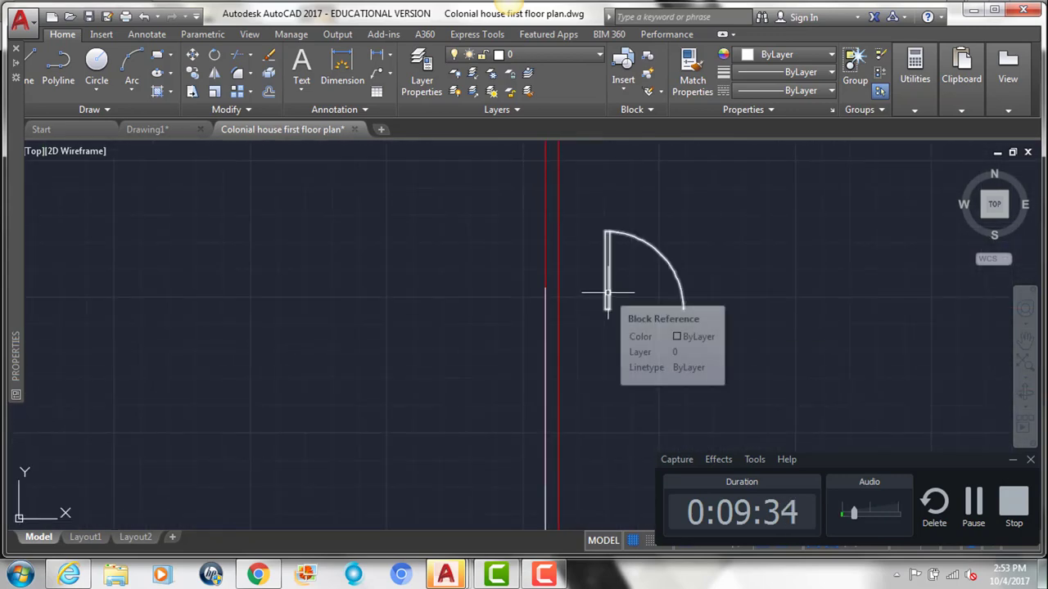
pyautogui.click(608, 292)
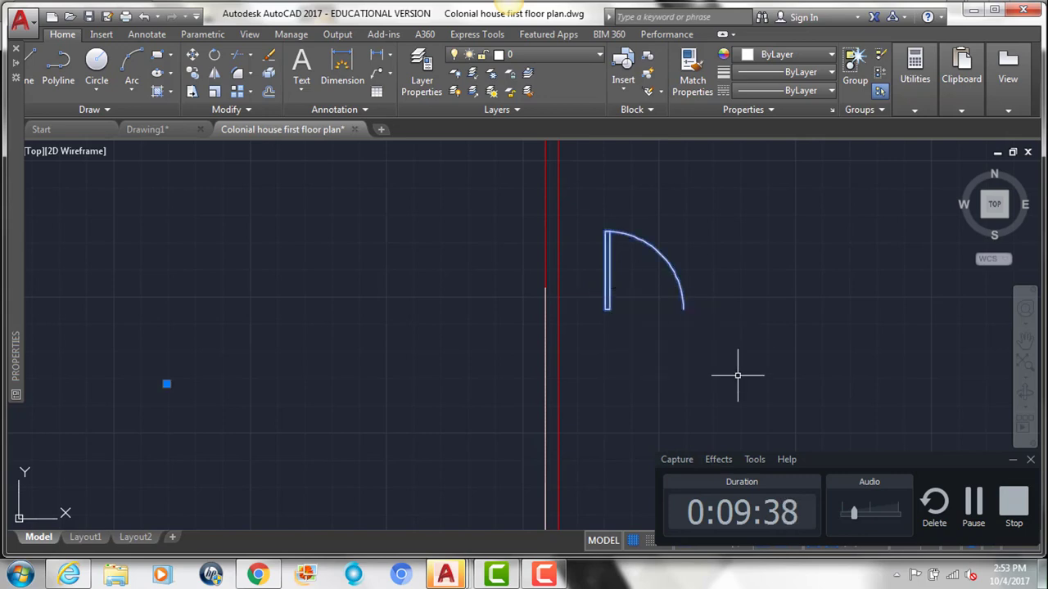
# - Rescale the door by reference, hinge to arc end, to a 2'8 width
pyautogui.write('m')
pyautogui.press('Return')
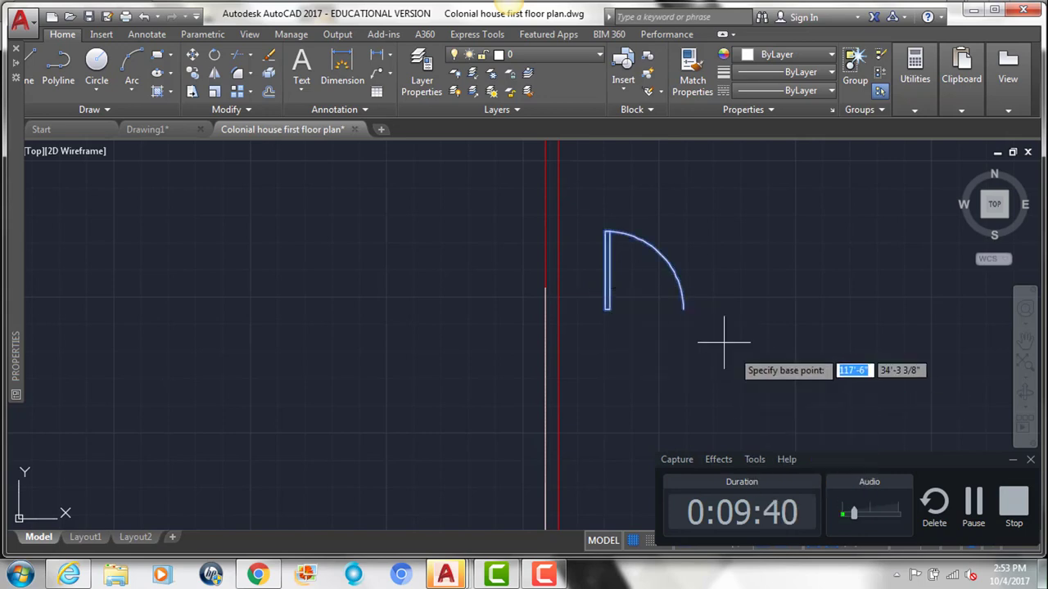
pyautogui.scroll(4, 597, 307)
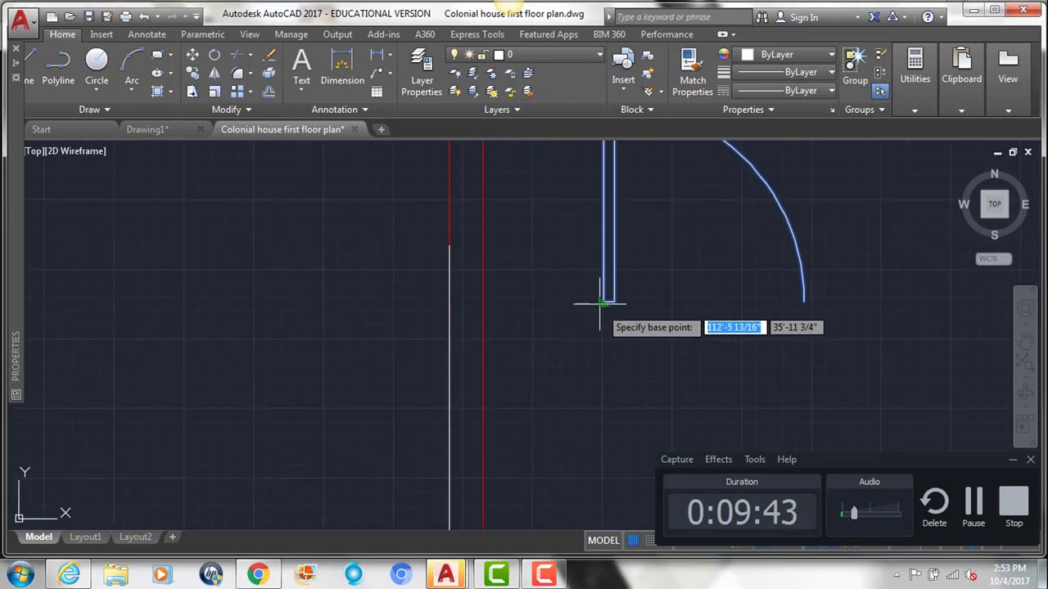
pyautogui.click(603, 303)
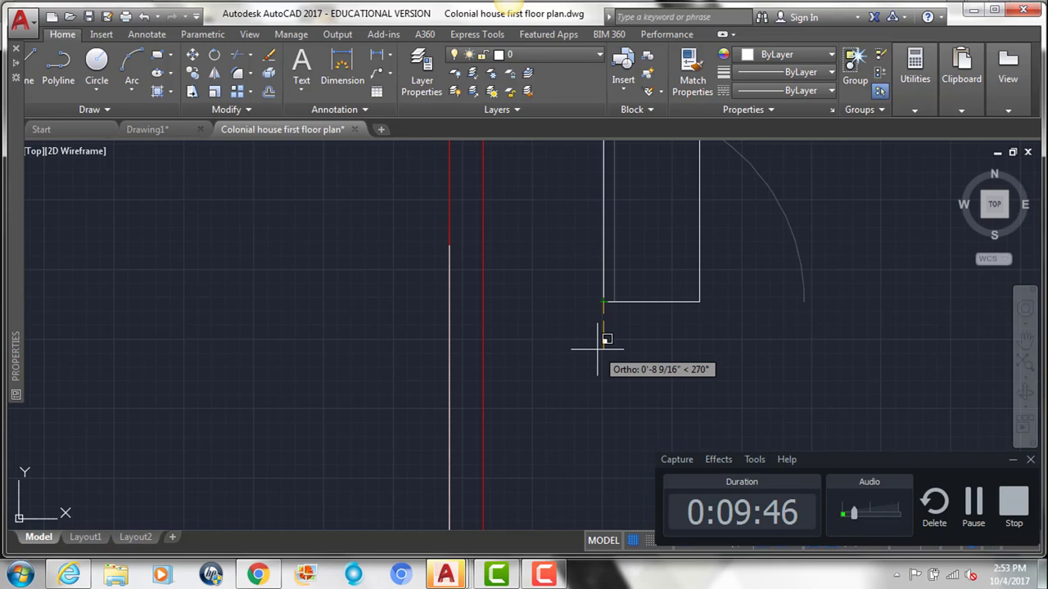
pyautogui.click(607, 339)
pyautogui.write('r')
pyautogui.press('Return')
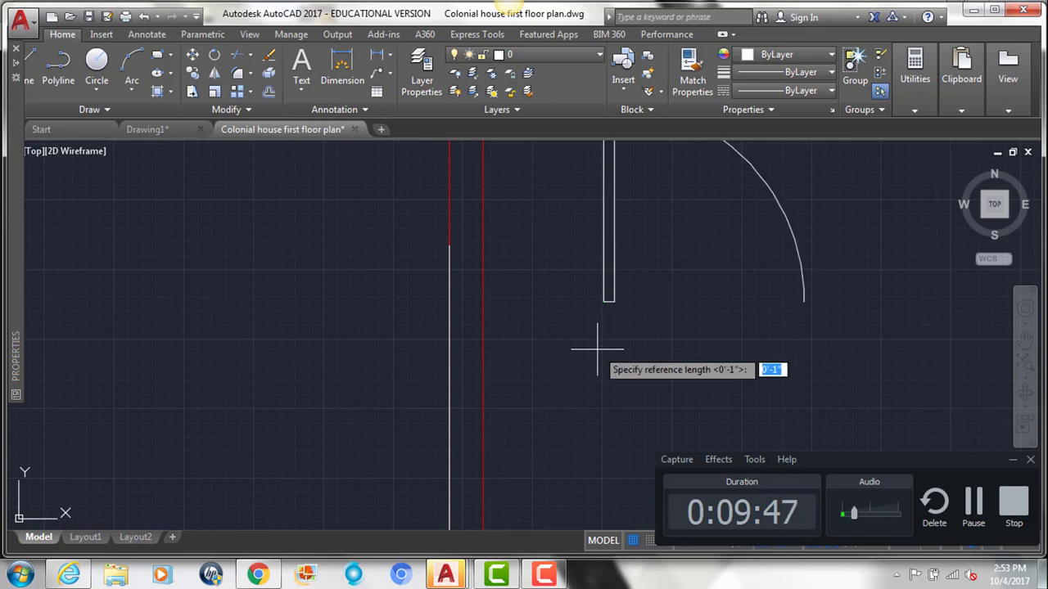
pyautogui.click(604, 303)
pyautogui.click(804, 302)
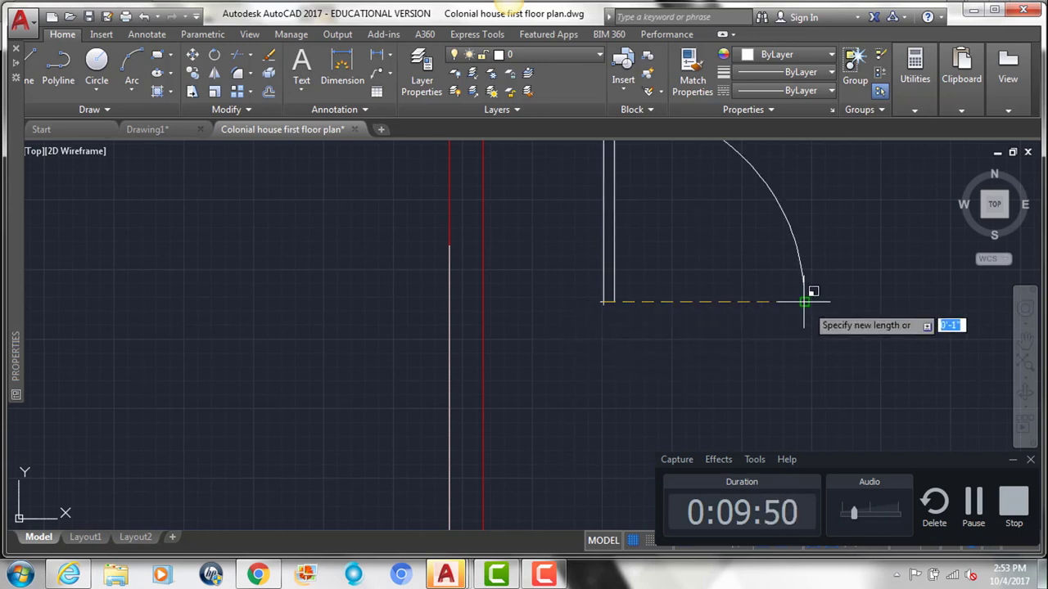
pyautogui.write('2')
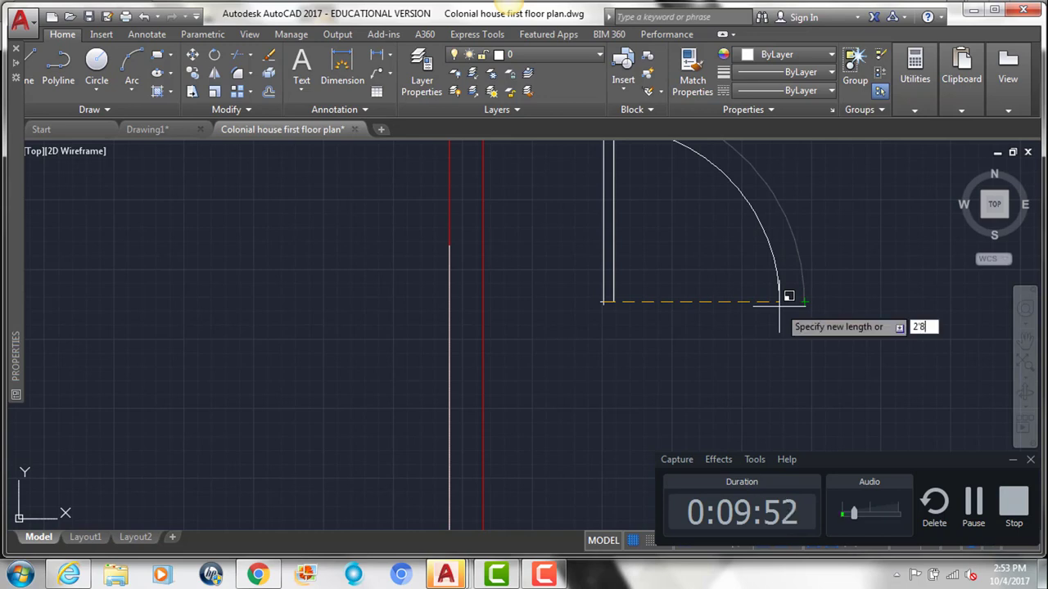
pyautogui.write("'8")
pyautogui.press('Return')
pyautogui.scroll(-2, 598, 302)
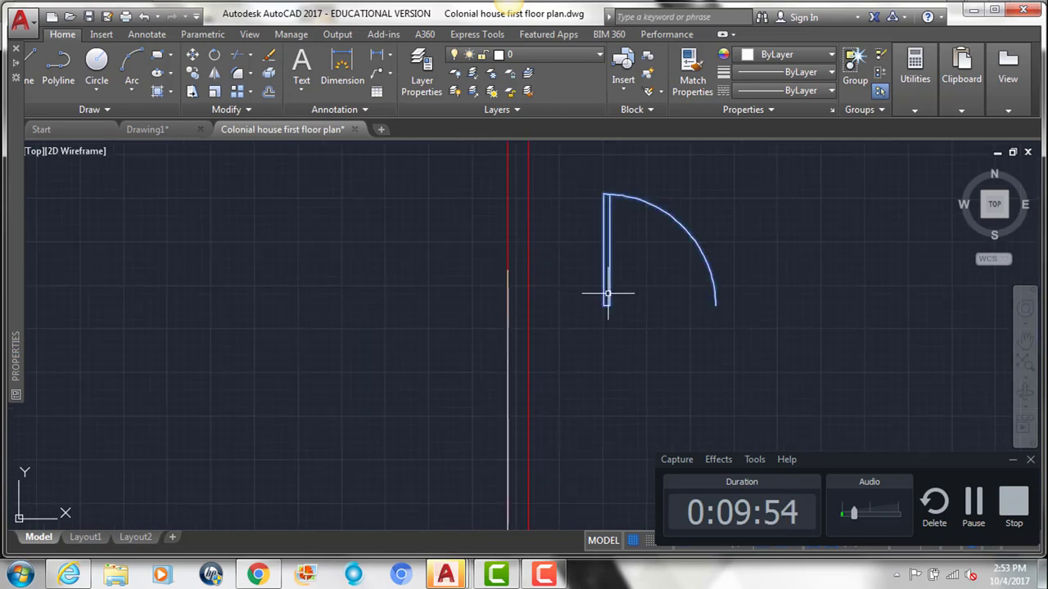
# - Rotate the door a quarter turn about its hinge
pyautogui.write('ro')
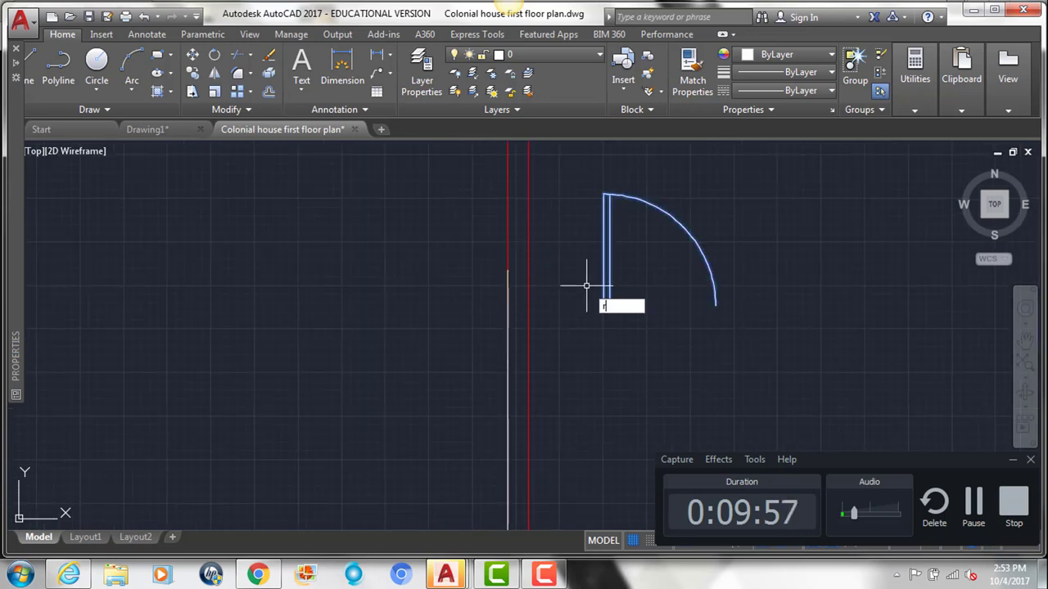
pyautogui.press('Return')
pyautogui.click(629, 270)
pyautogui.click(656, 336)
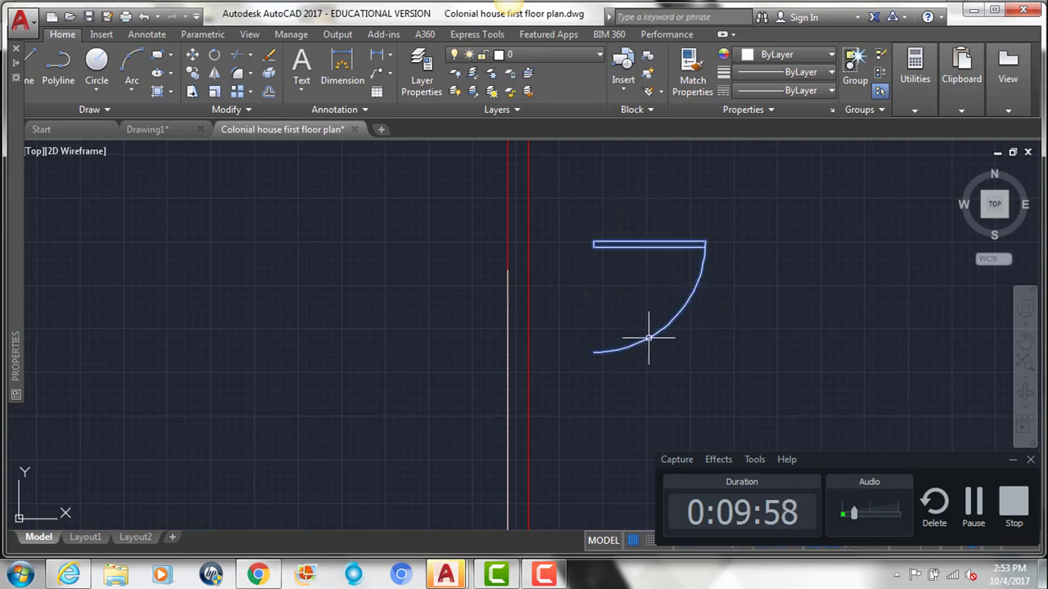
# - Draw a vertical helper line from the door leaf's end to the arc's end
pyautogui.write('l')
pyautogui.press('Return')
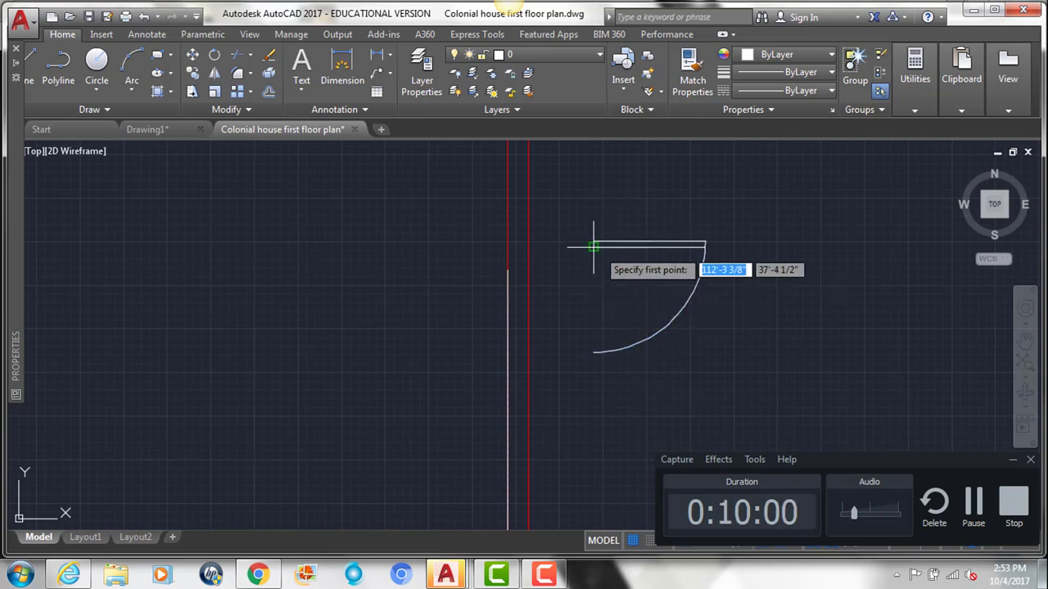
pyautogui.click(594, 241)
pyautogui.click(593, 352)
pyautogui.press('Return')
# - Move the door and helper line together against the left wall line
pyautogui.click(624, 357)
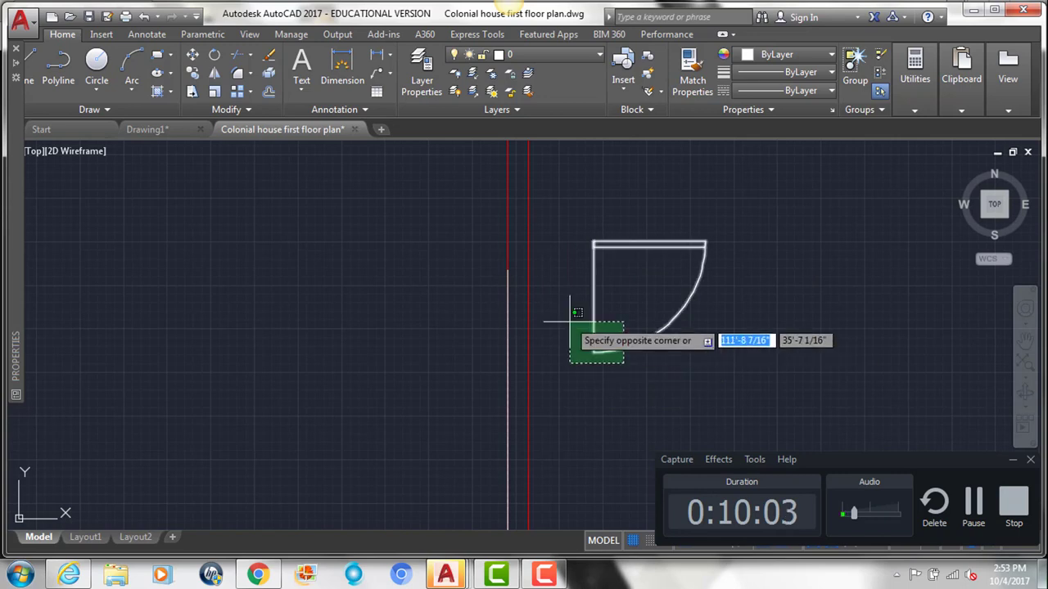
pyautogui.click(576, 326)
pyautogui.write('m')
pyautogui.press('Return')
pyautogui.click(593, 297)
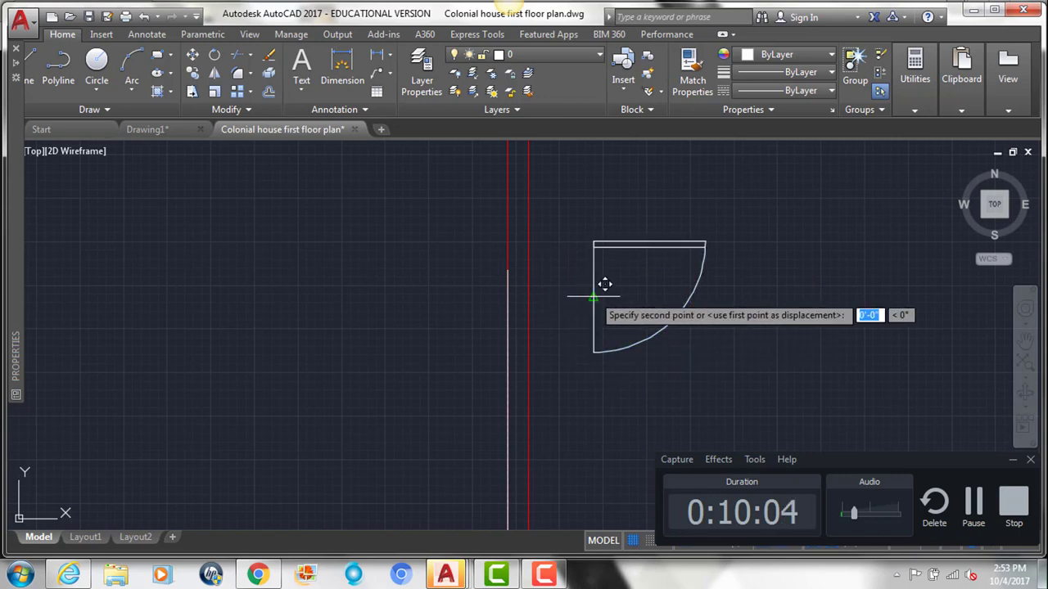
pyautogui.click(508, 270)
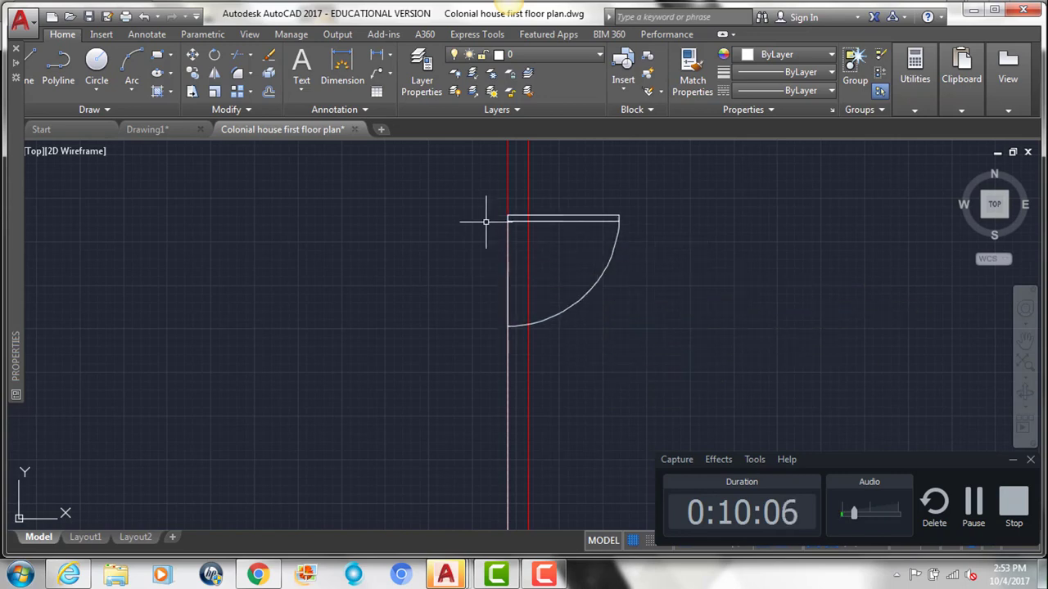
# - Shift the door hinge just right of the red wall line and delete the helper line
pyautogui.click(544, 224)
pyautogui.write('m')
pyautogui.press('Return')
pyautogui.click(507, 217)
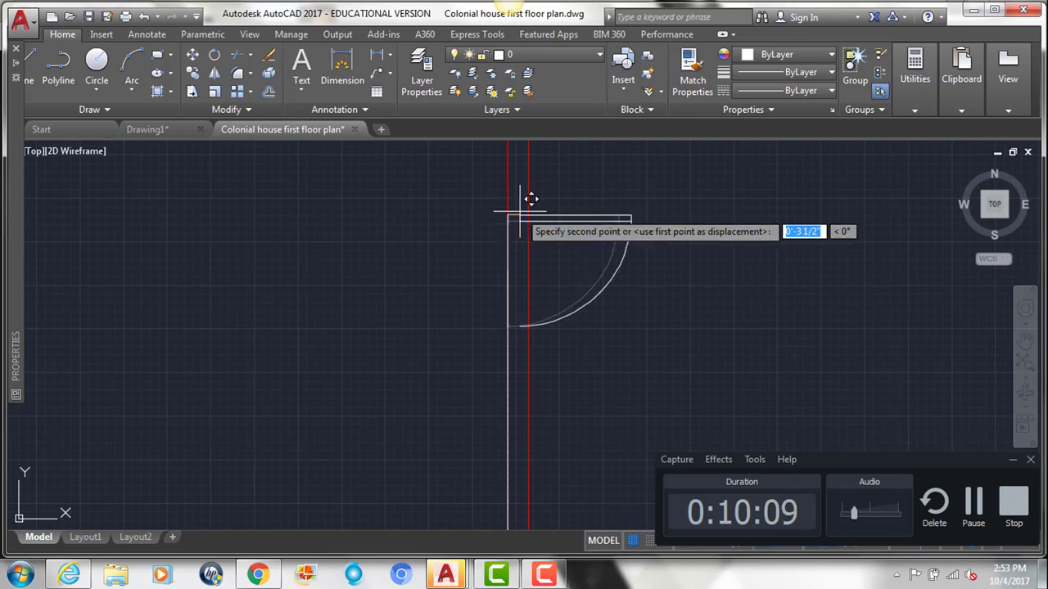
pyautogui.click(528, 218)
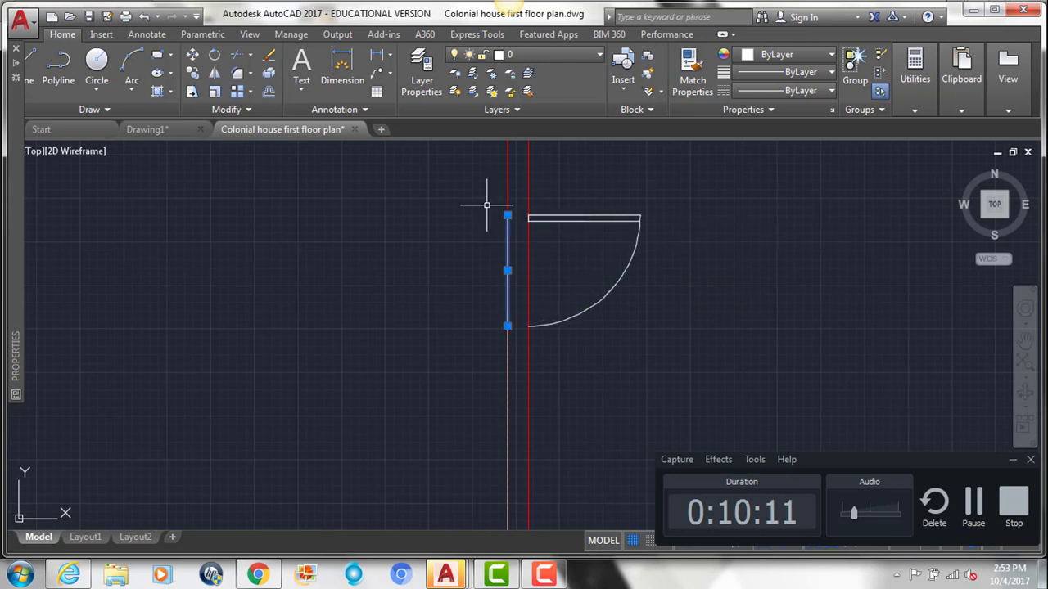
pyautogui.press('Delete')
pyautogui.scroll(-5, 486, 205)
pyautogui.scroll(5, 497, 205)
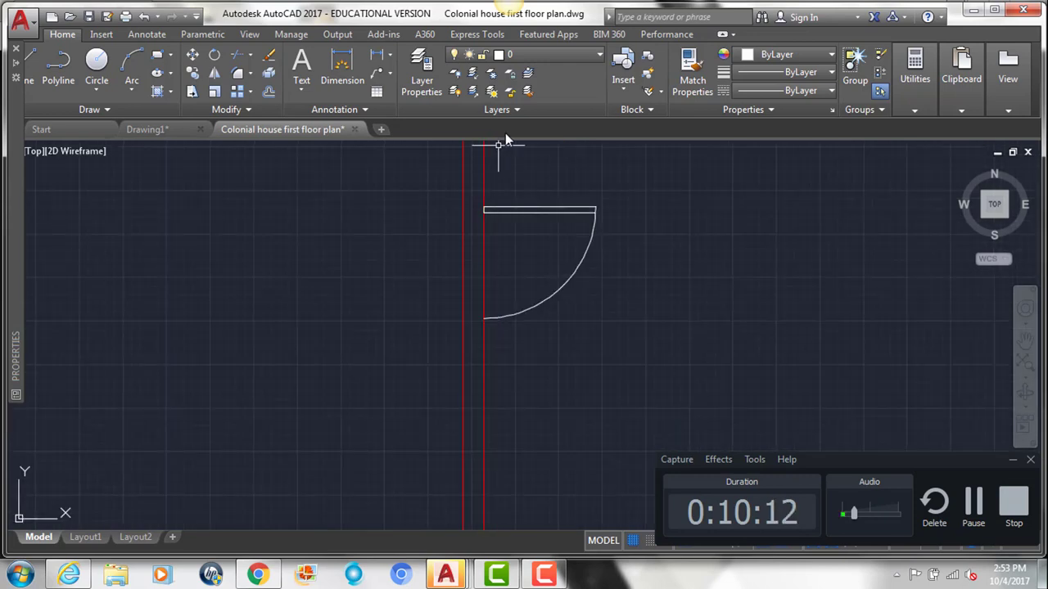
# - Make Walls the current layer and draw jamb lines across the wall at the door leaf and arc end
pyautogui.click(531, 55)
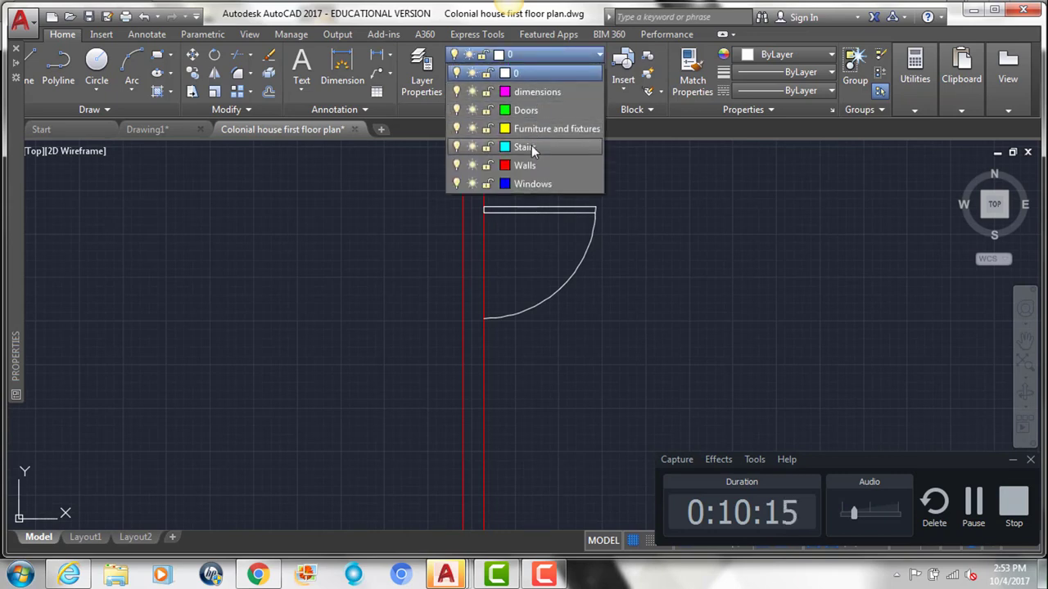
pyautogui.click(531, 166)
pyautogui.write('l')
pyautogui.press('Return')
pyautogui.click(463, 208)
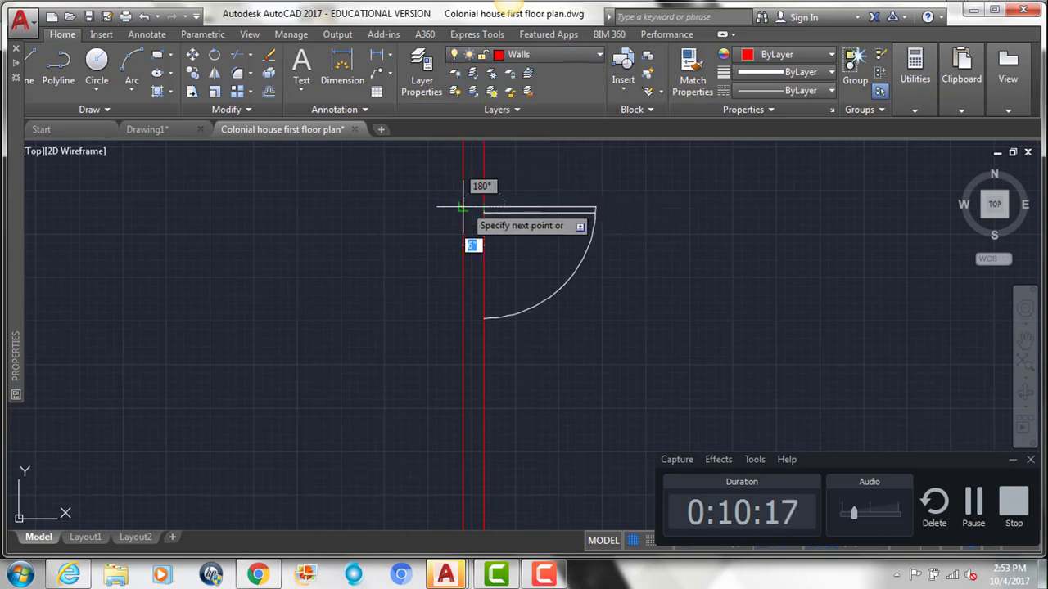
pyautogui.click(464, 318)
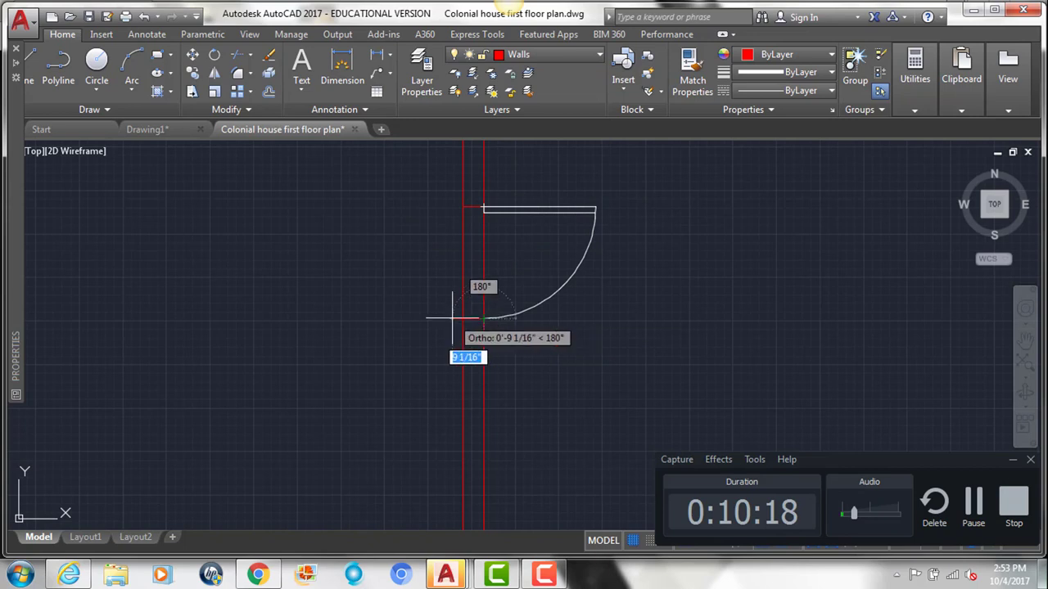
pyautogui.press('Return')
# - Trim both wall lines out of the door opening
pyautogui.write('tr')
pyautogui.press('Return')
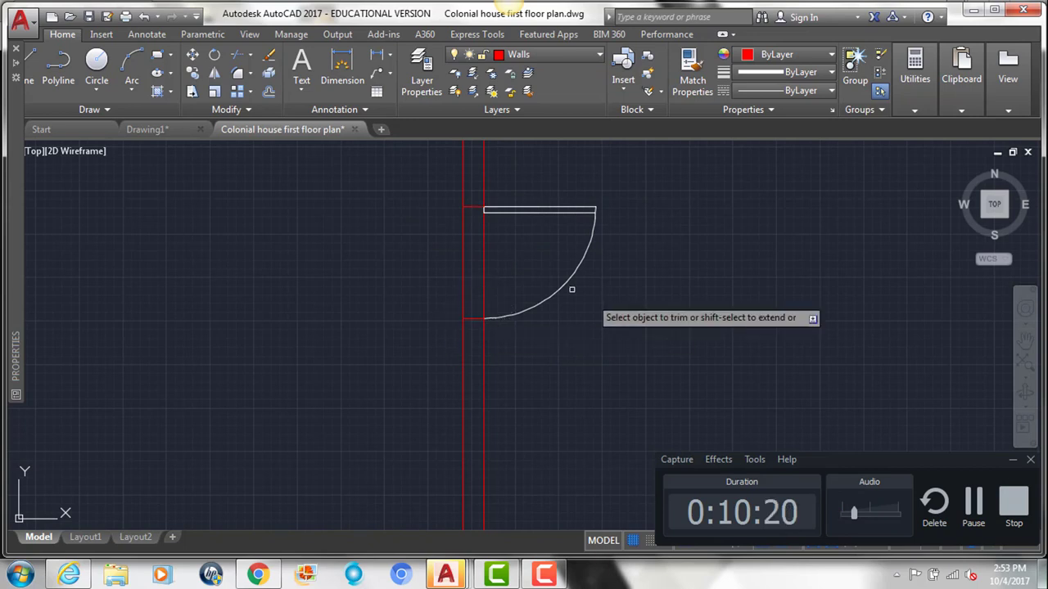
pyautogui.click(483, 266)
pyautogui.click(464, 264)
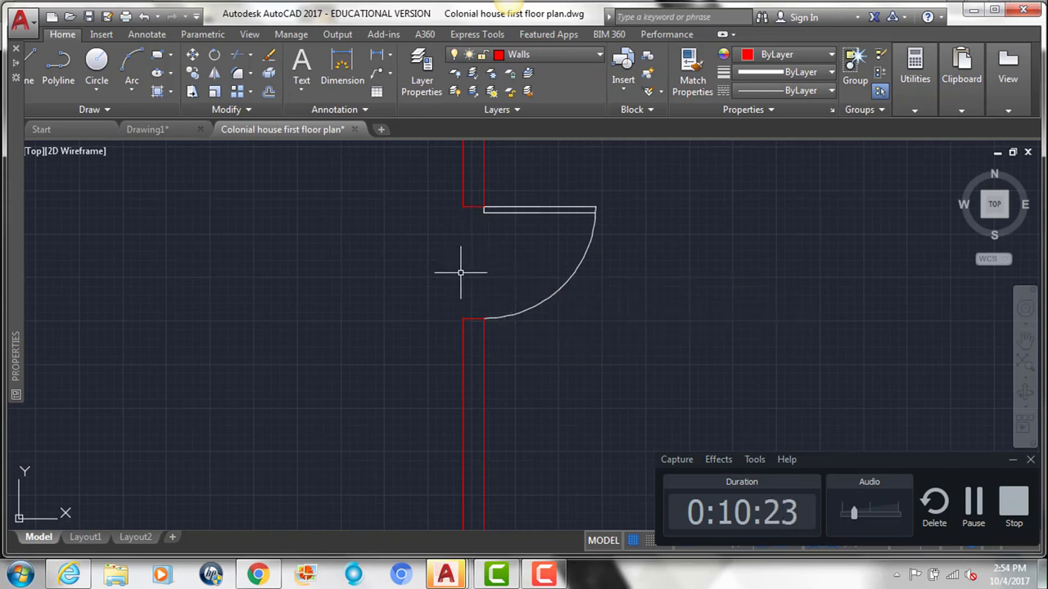